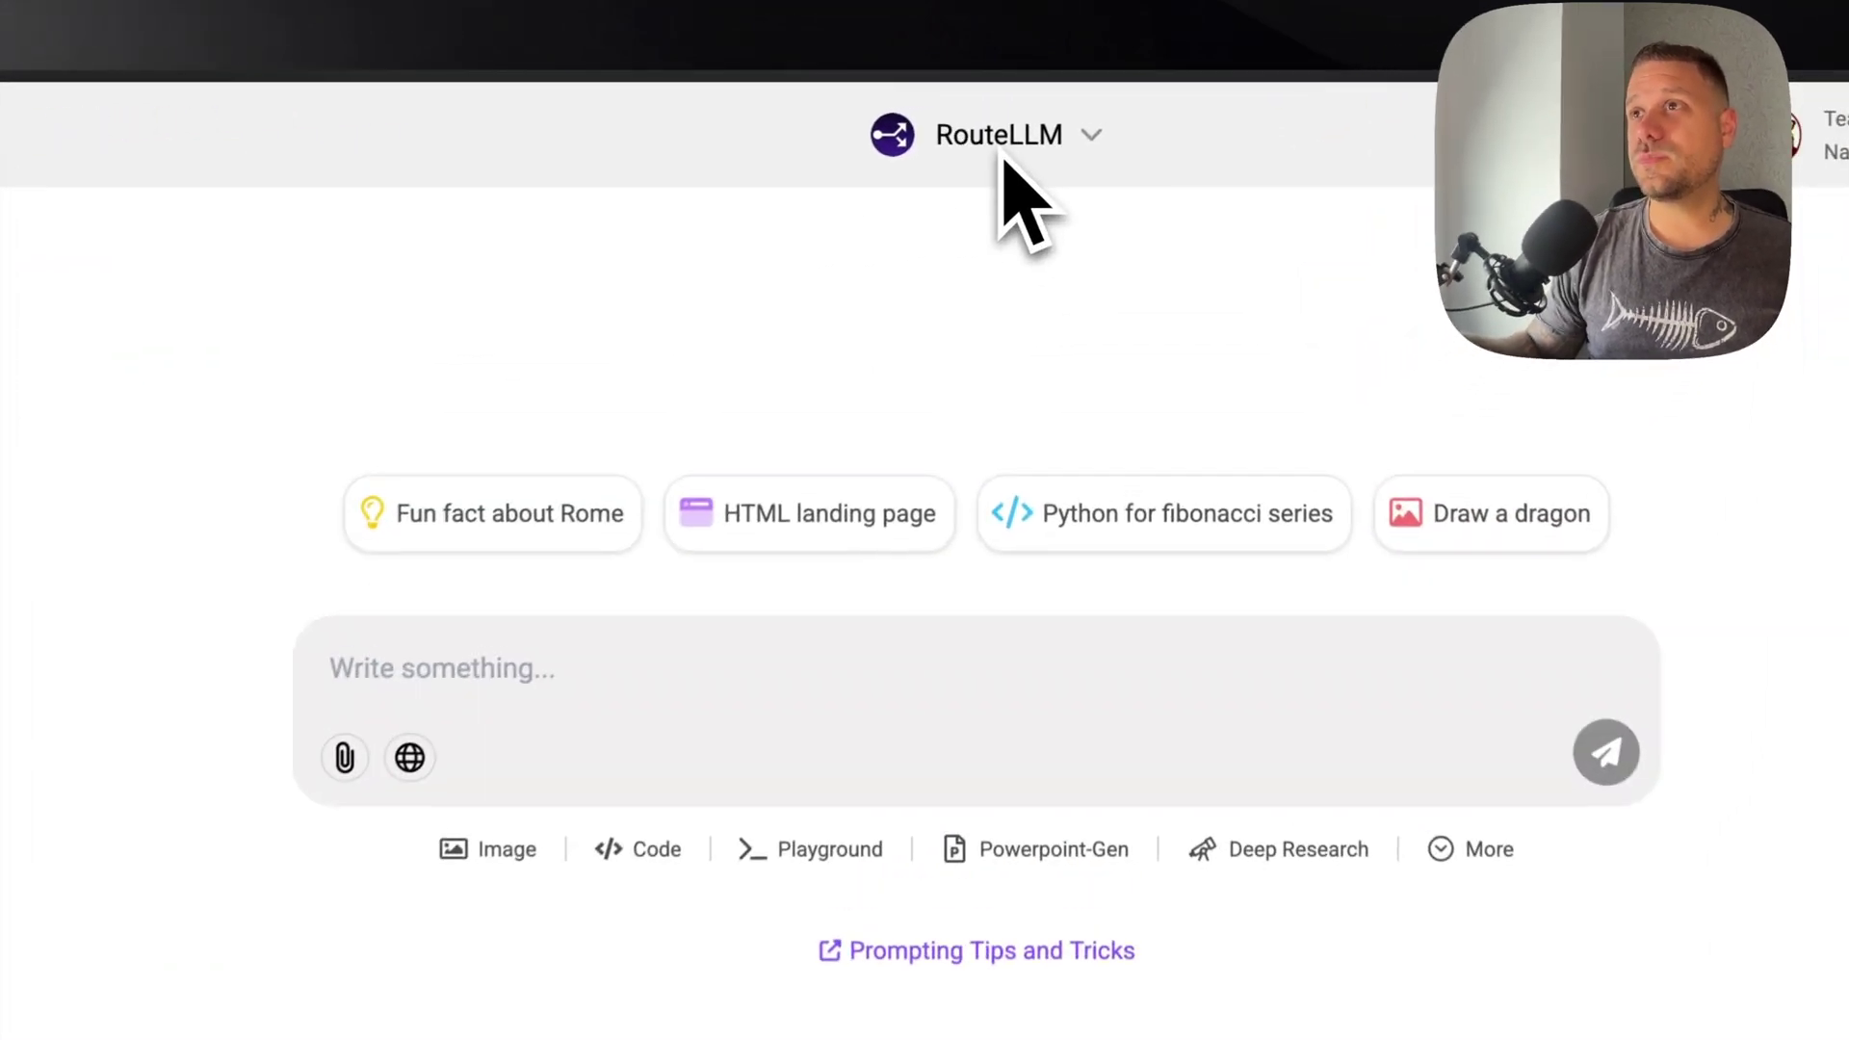
Check the model list, then play the Runway orc video in the earlier chat.
click(1058, 116)
scroll(939, 486, down, 5)
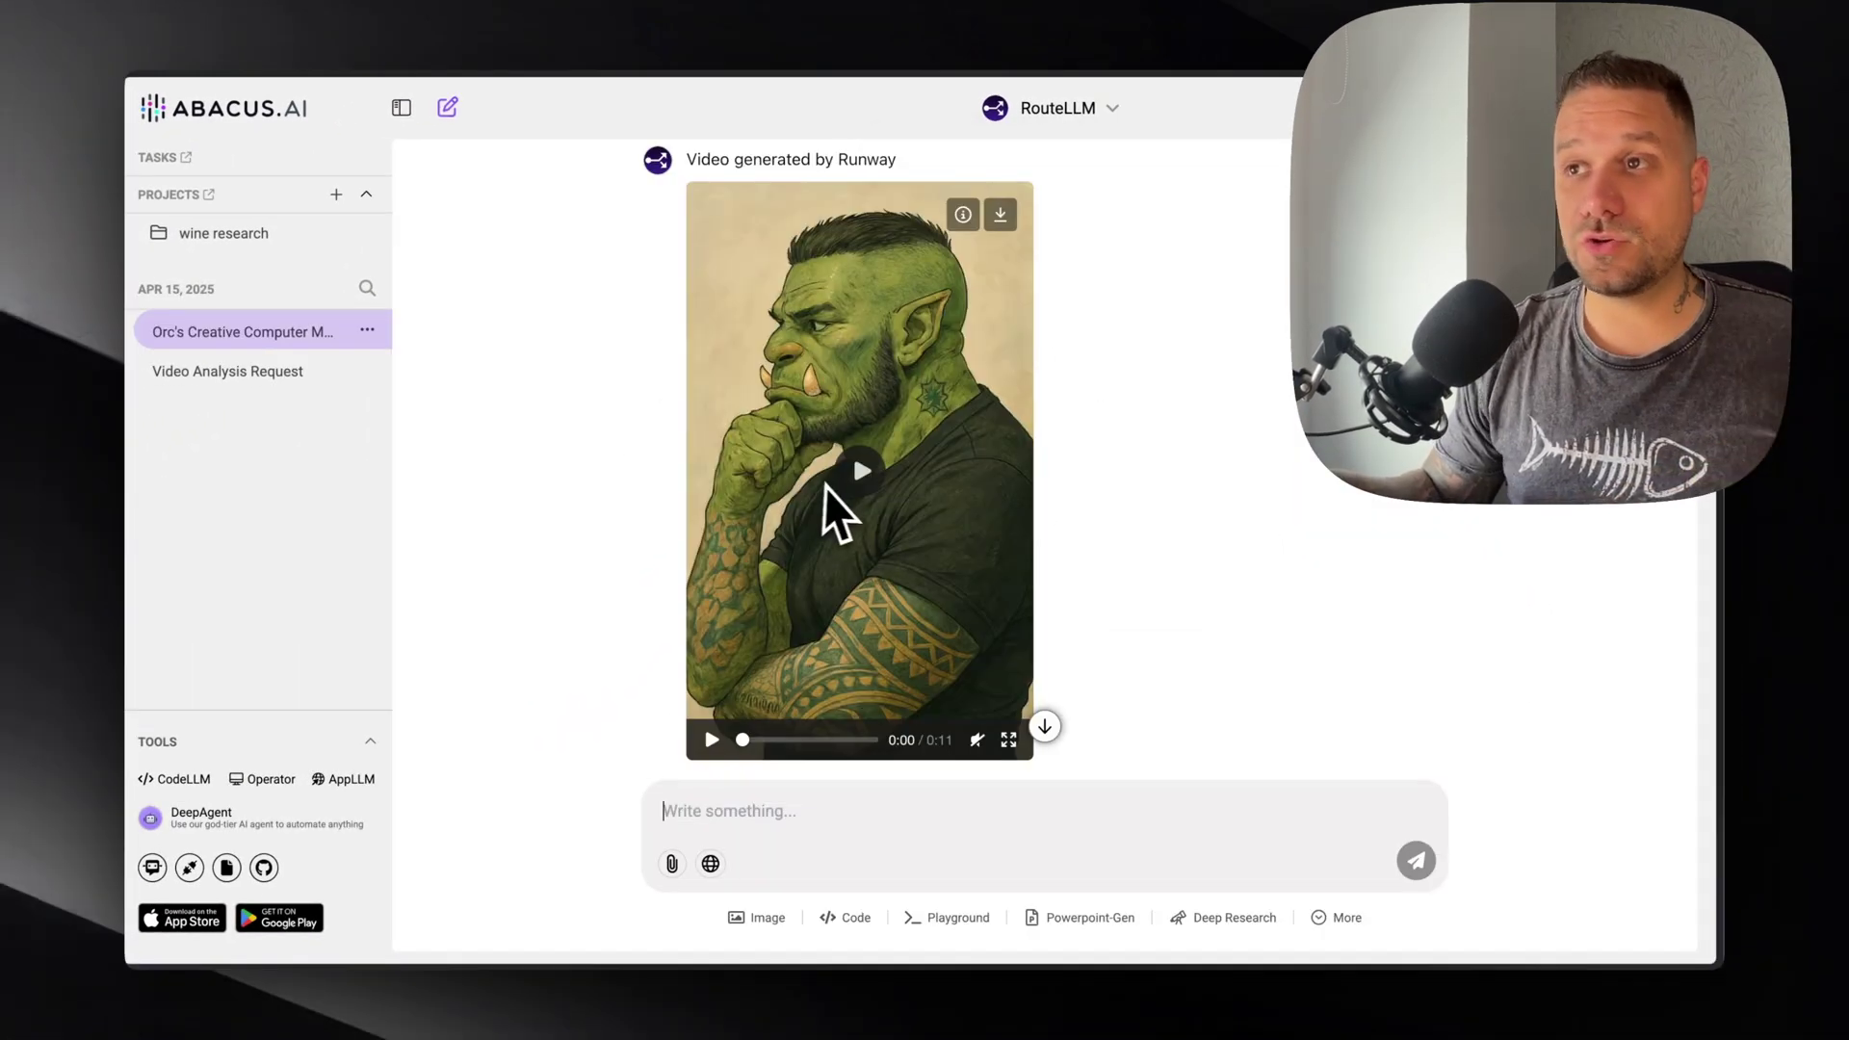
click(830, 485)
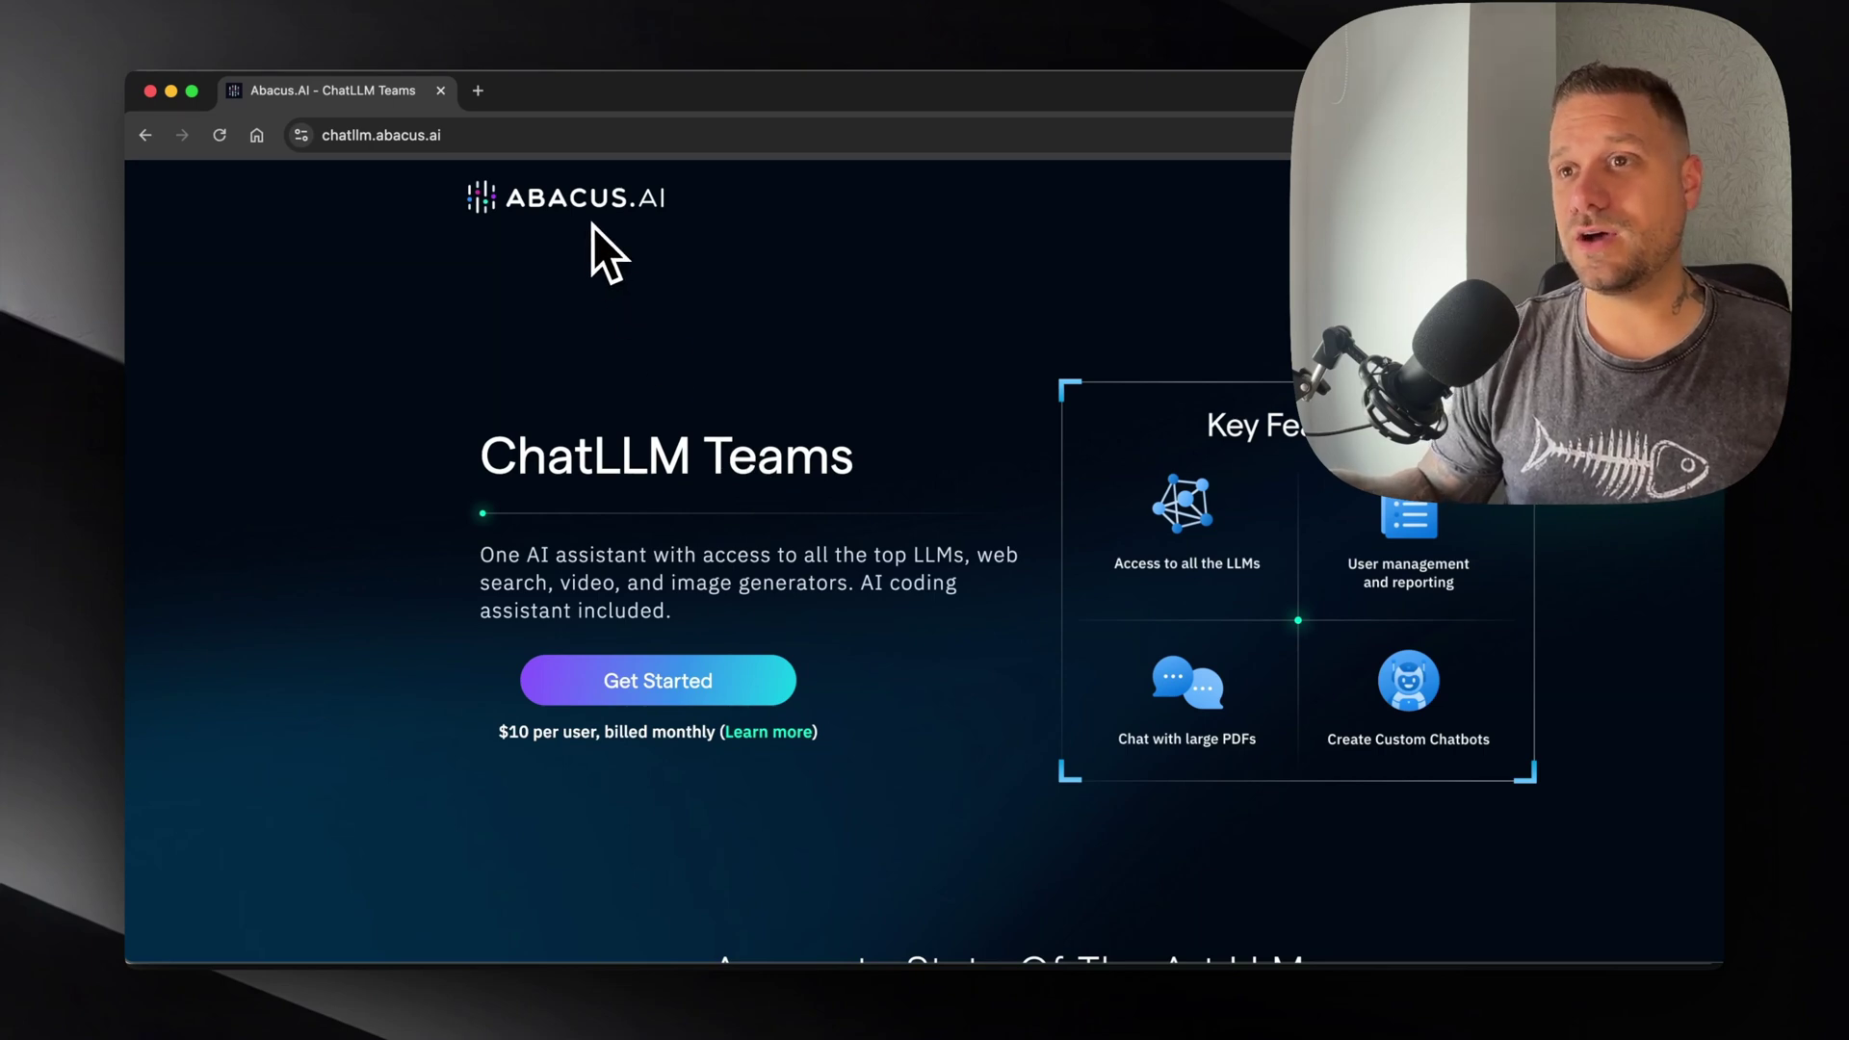
Scroll through the ChatLLM Teams landing page's features and $10-per-user pricing.
scroll(664, 572, down, 1)
scroll(635, 578, down, 2)
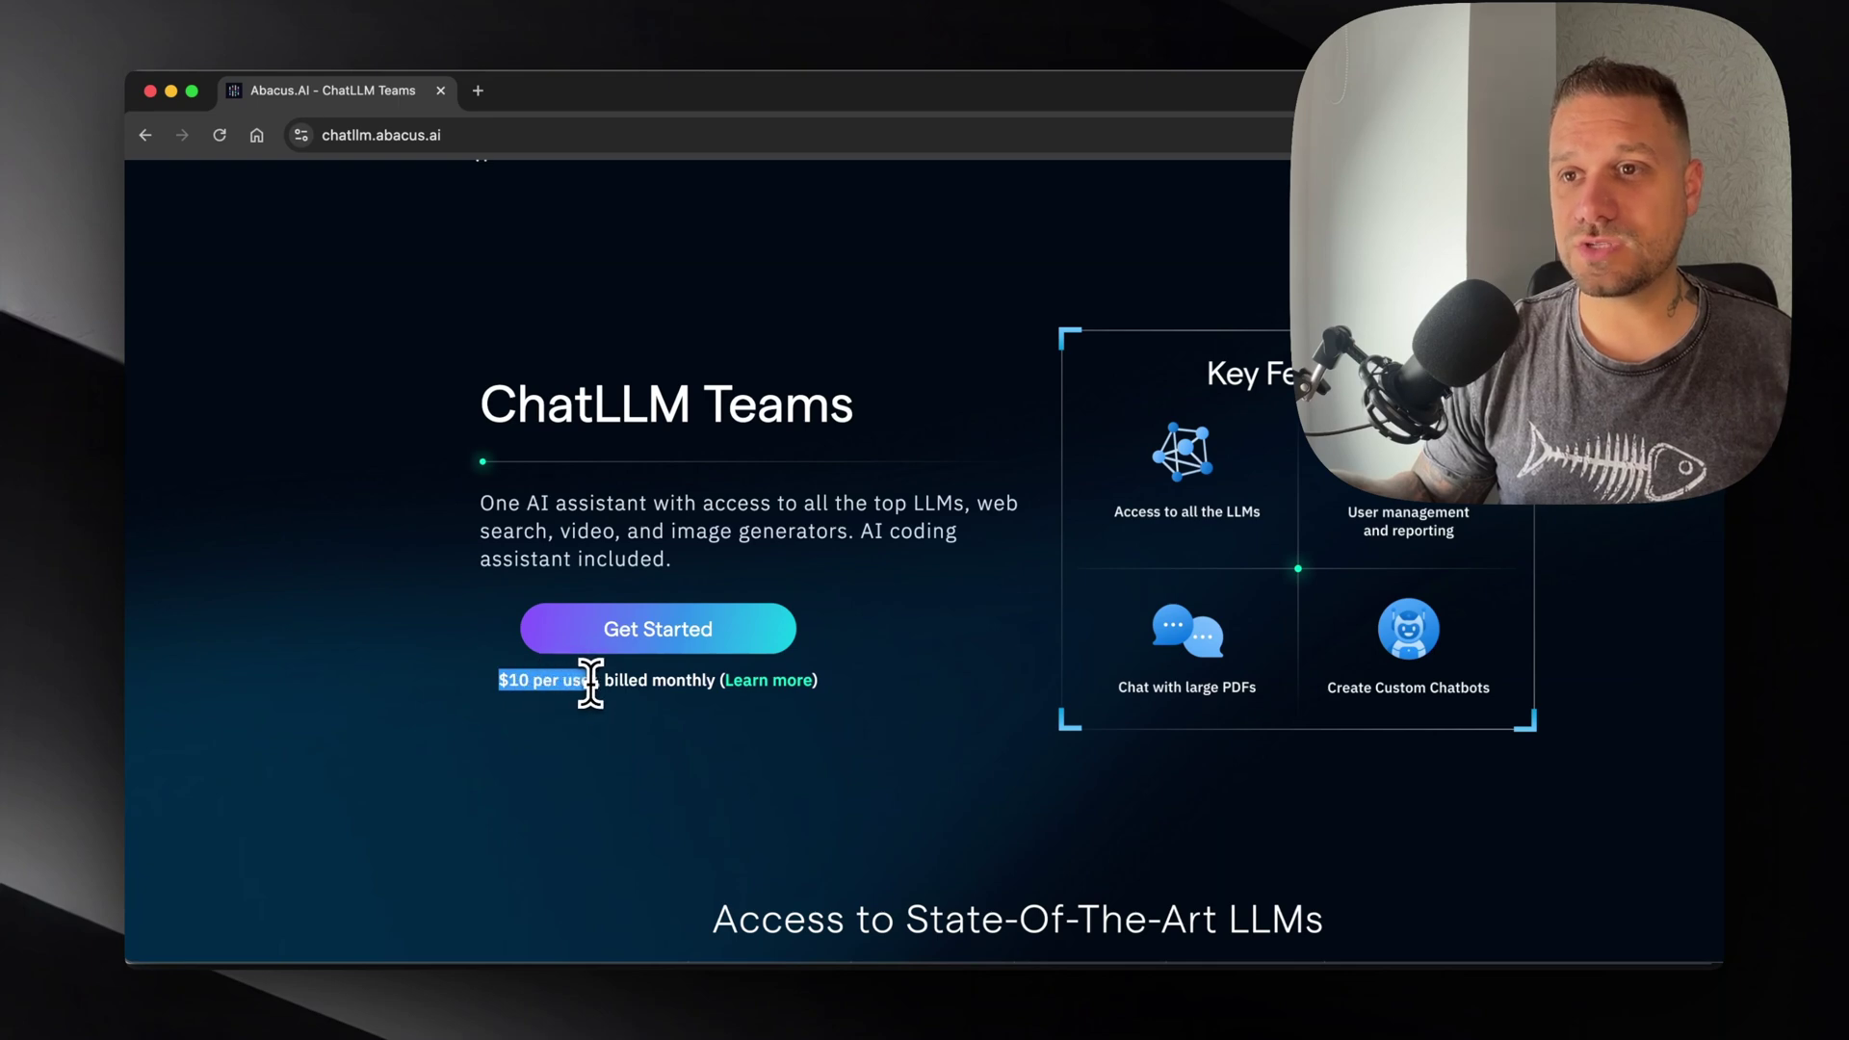
click(644, 682)
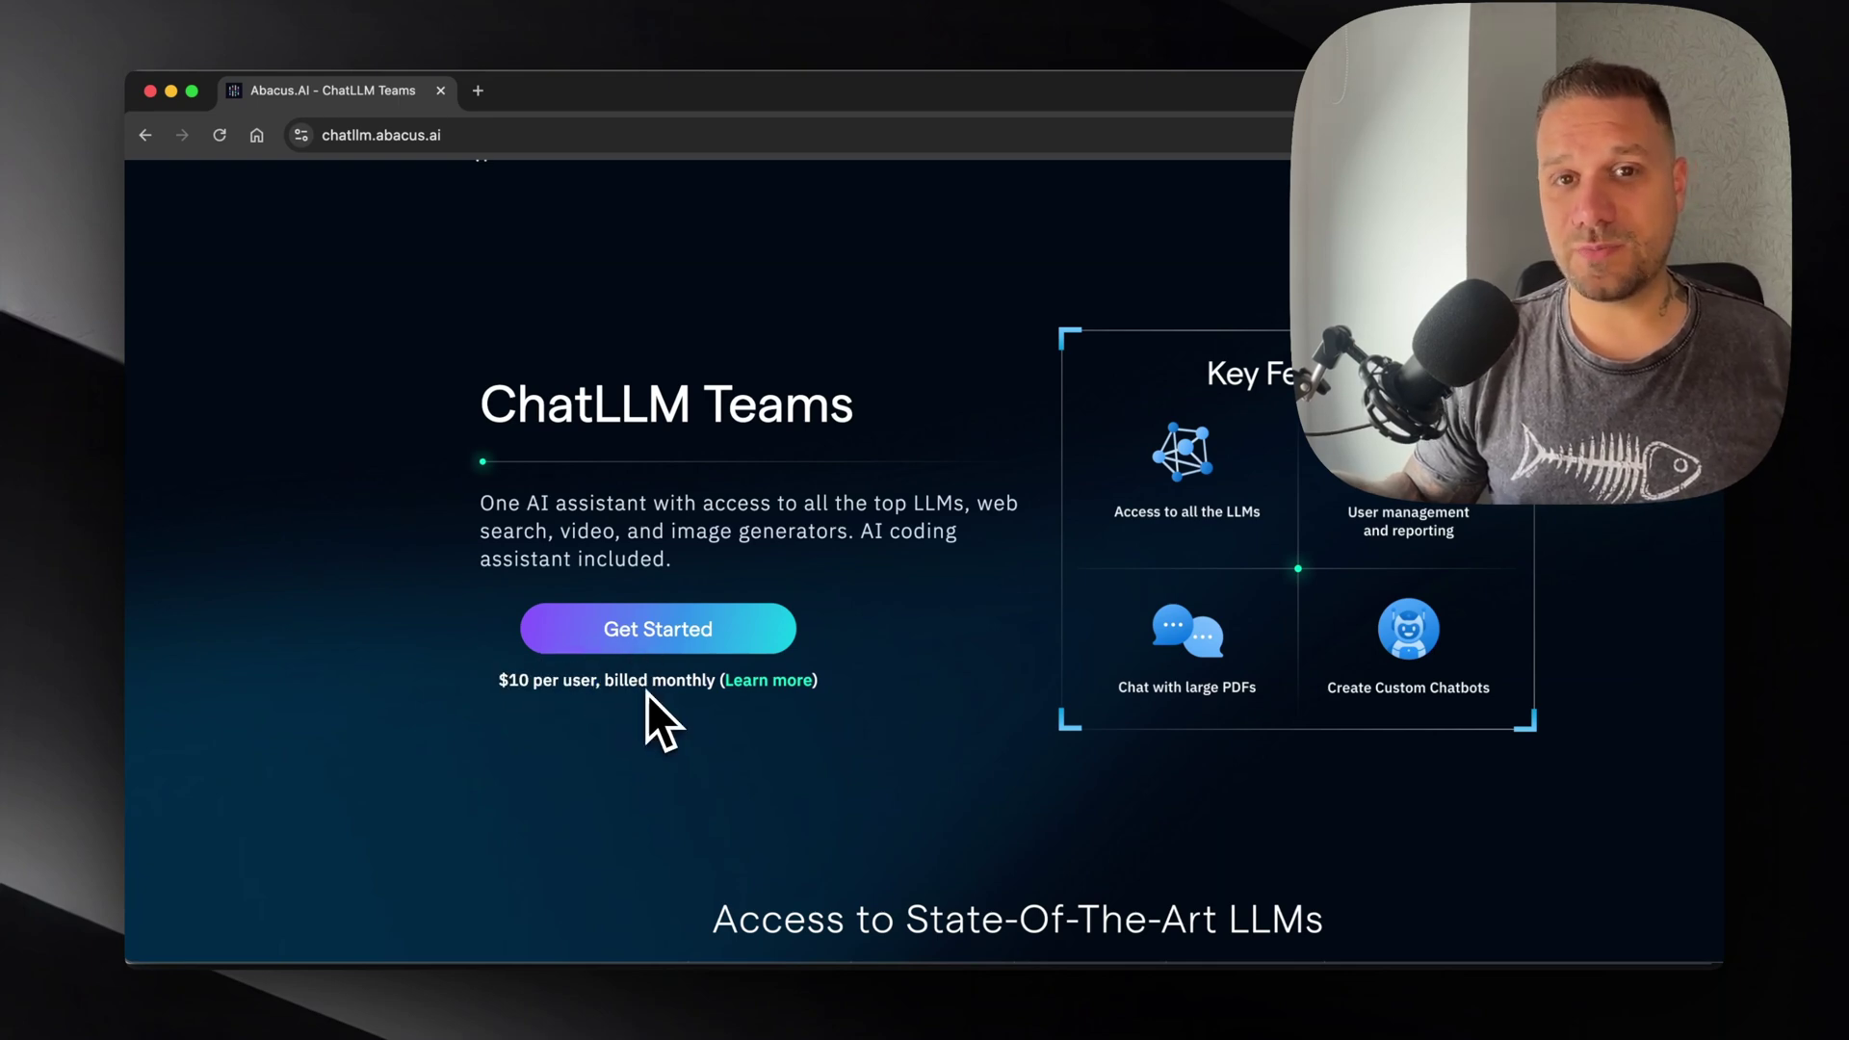
scroll(686, 542, down, 3)
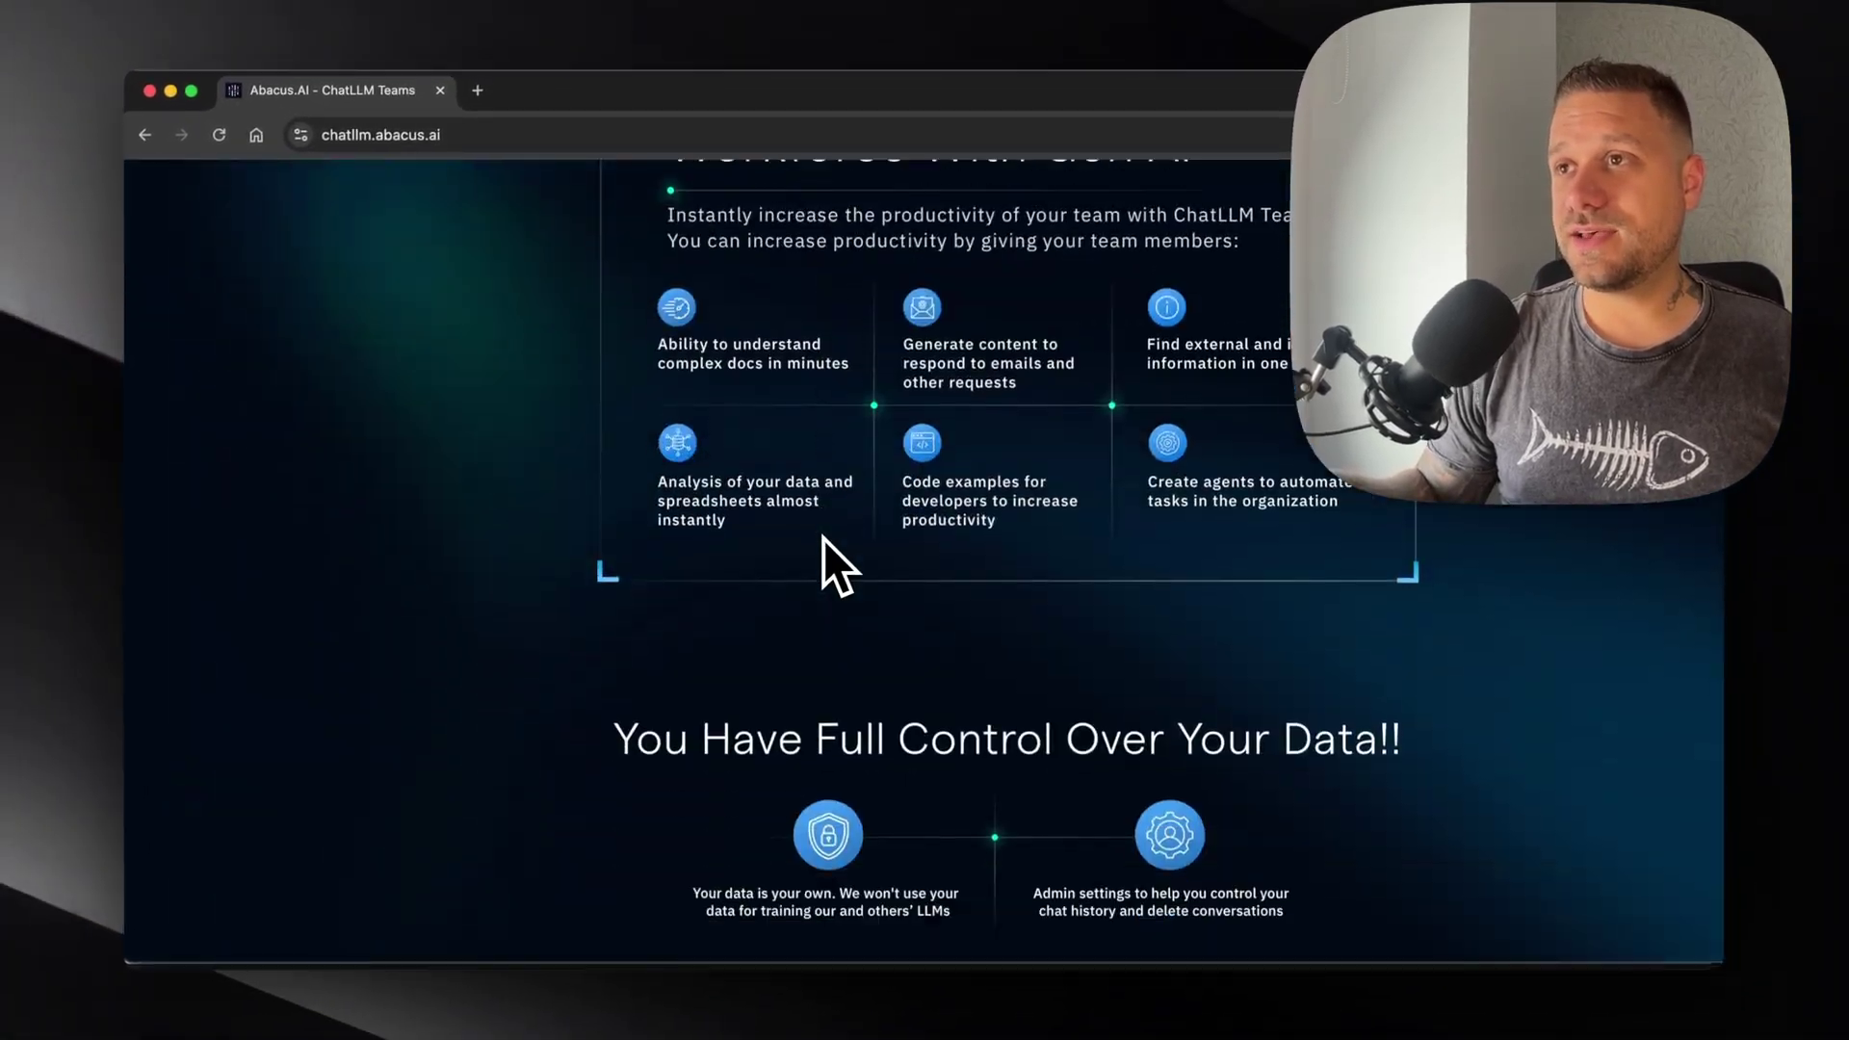
scroll(823, 539, down, 10)
scroll(819, 541, up, 6)
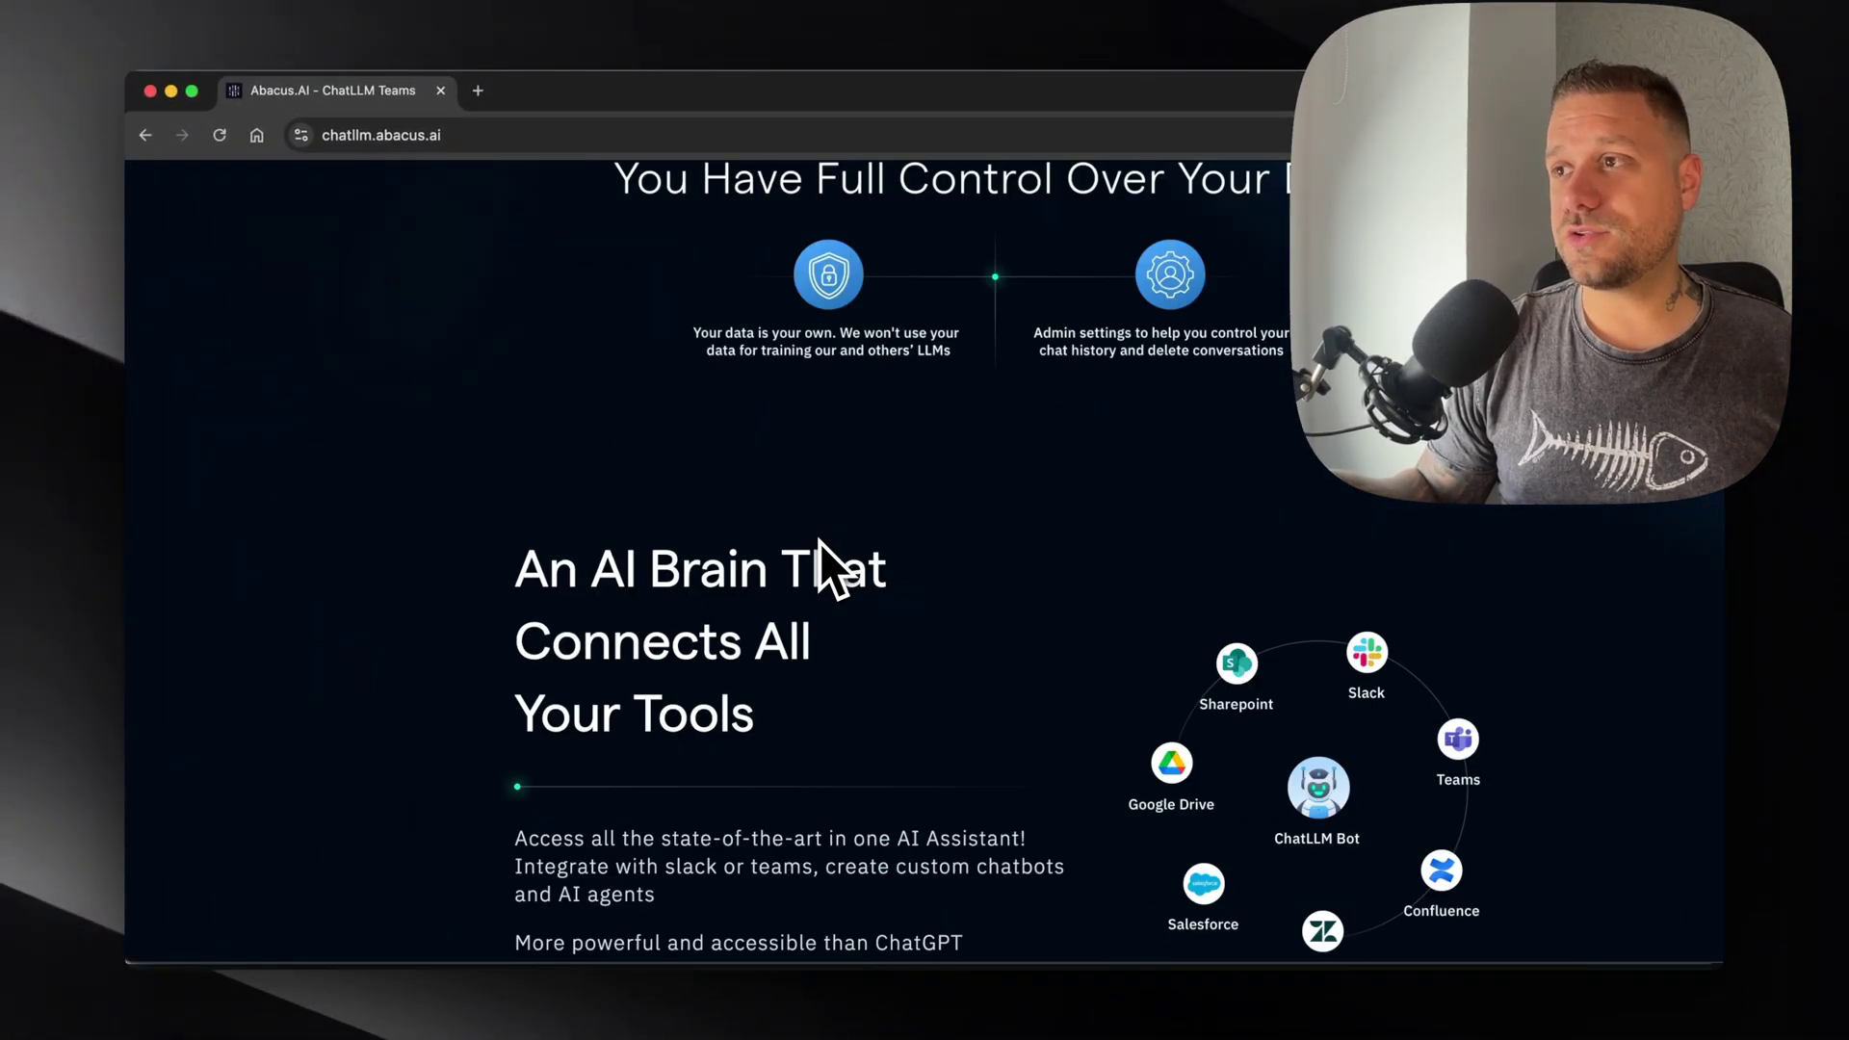
scroll(819, 541, down, 3)
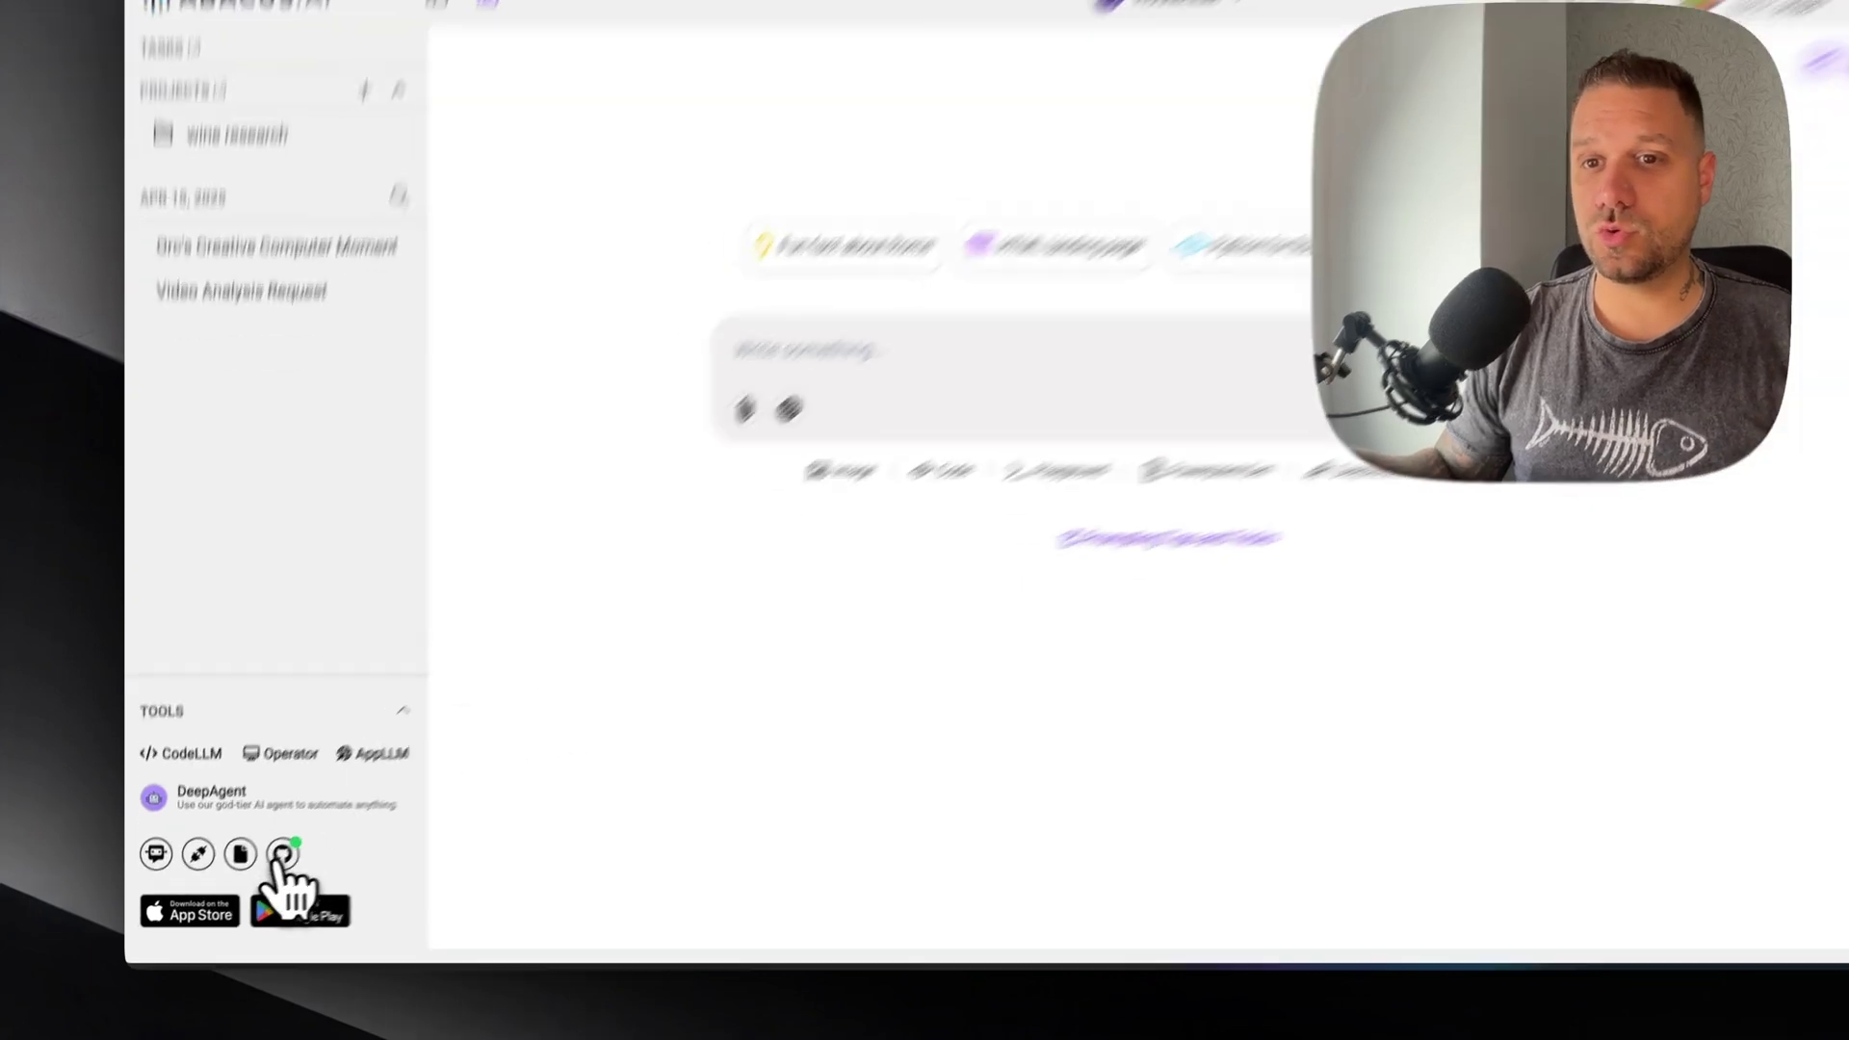
Choose the 8bitcn-ui repository by searching '8bit' in the GitHub attachment picker.
click(263, 867)
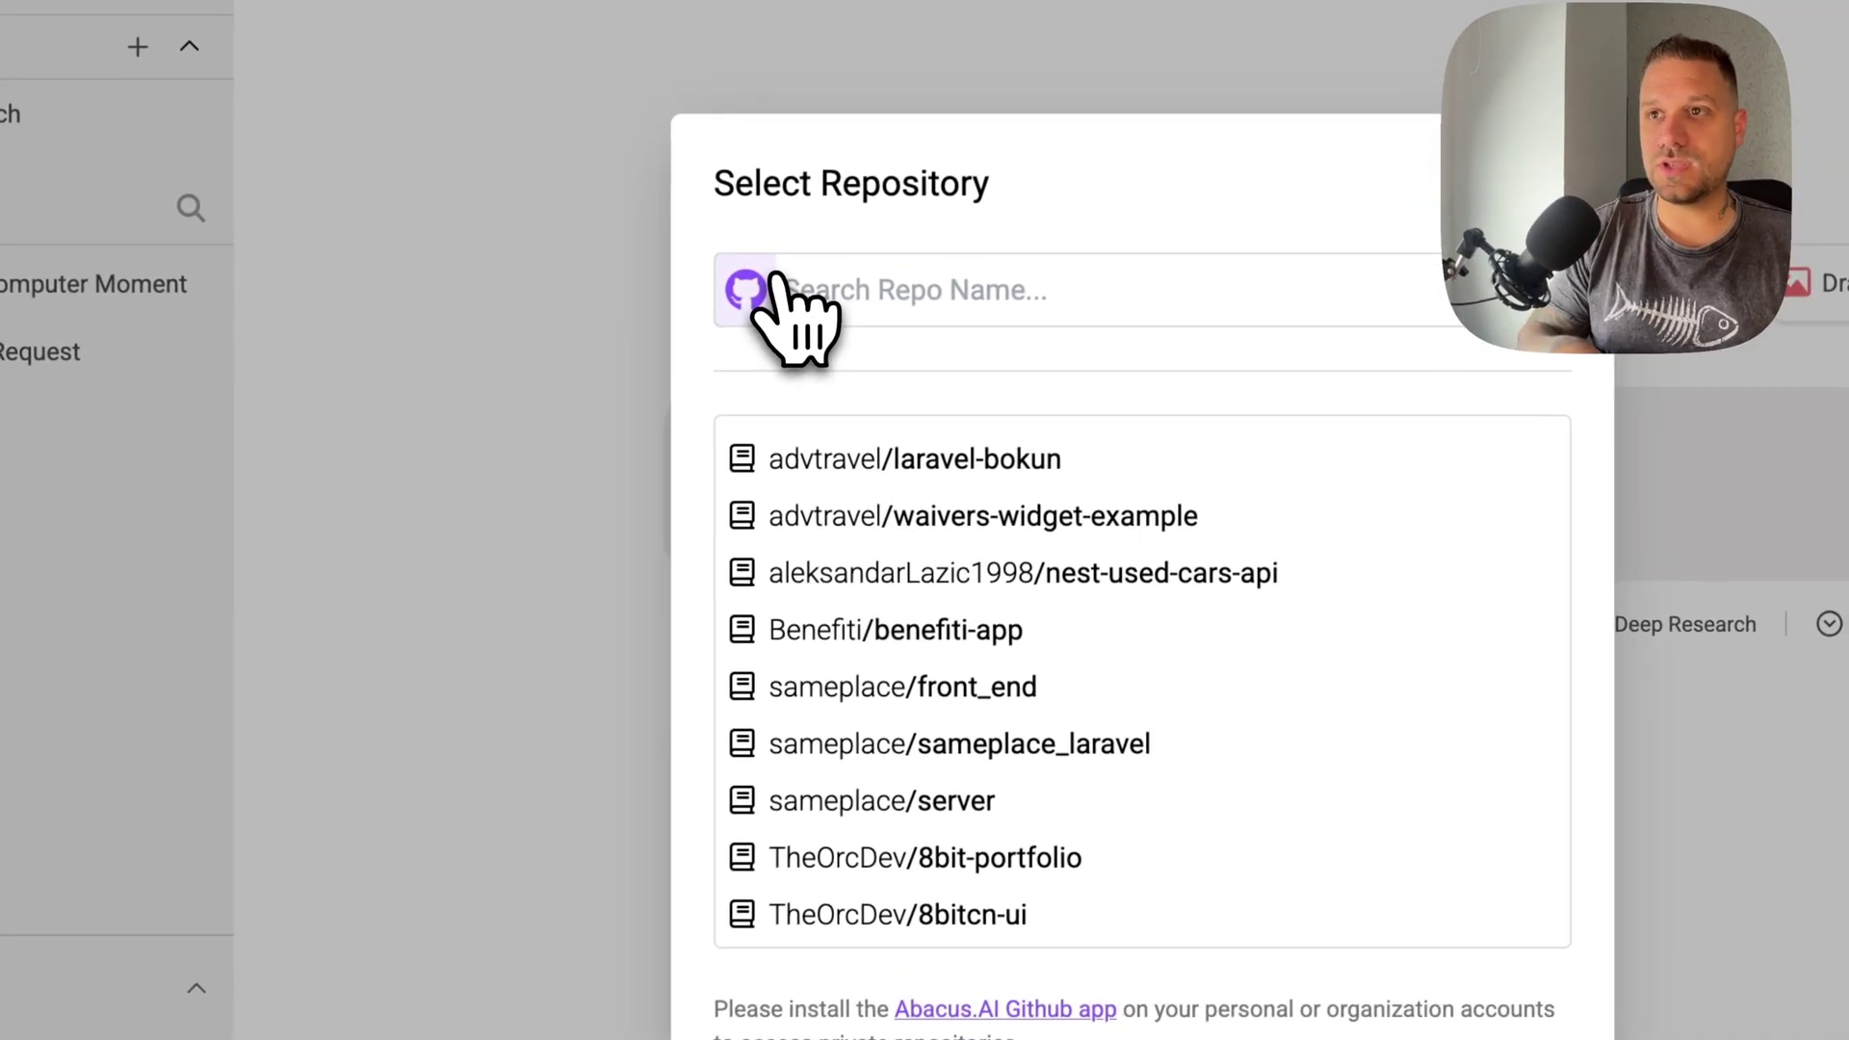
click(778, 291)
text(8bit)
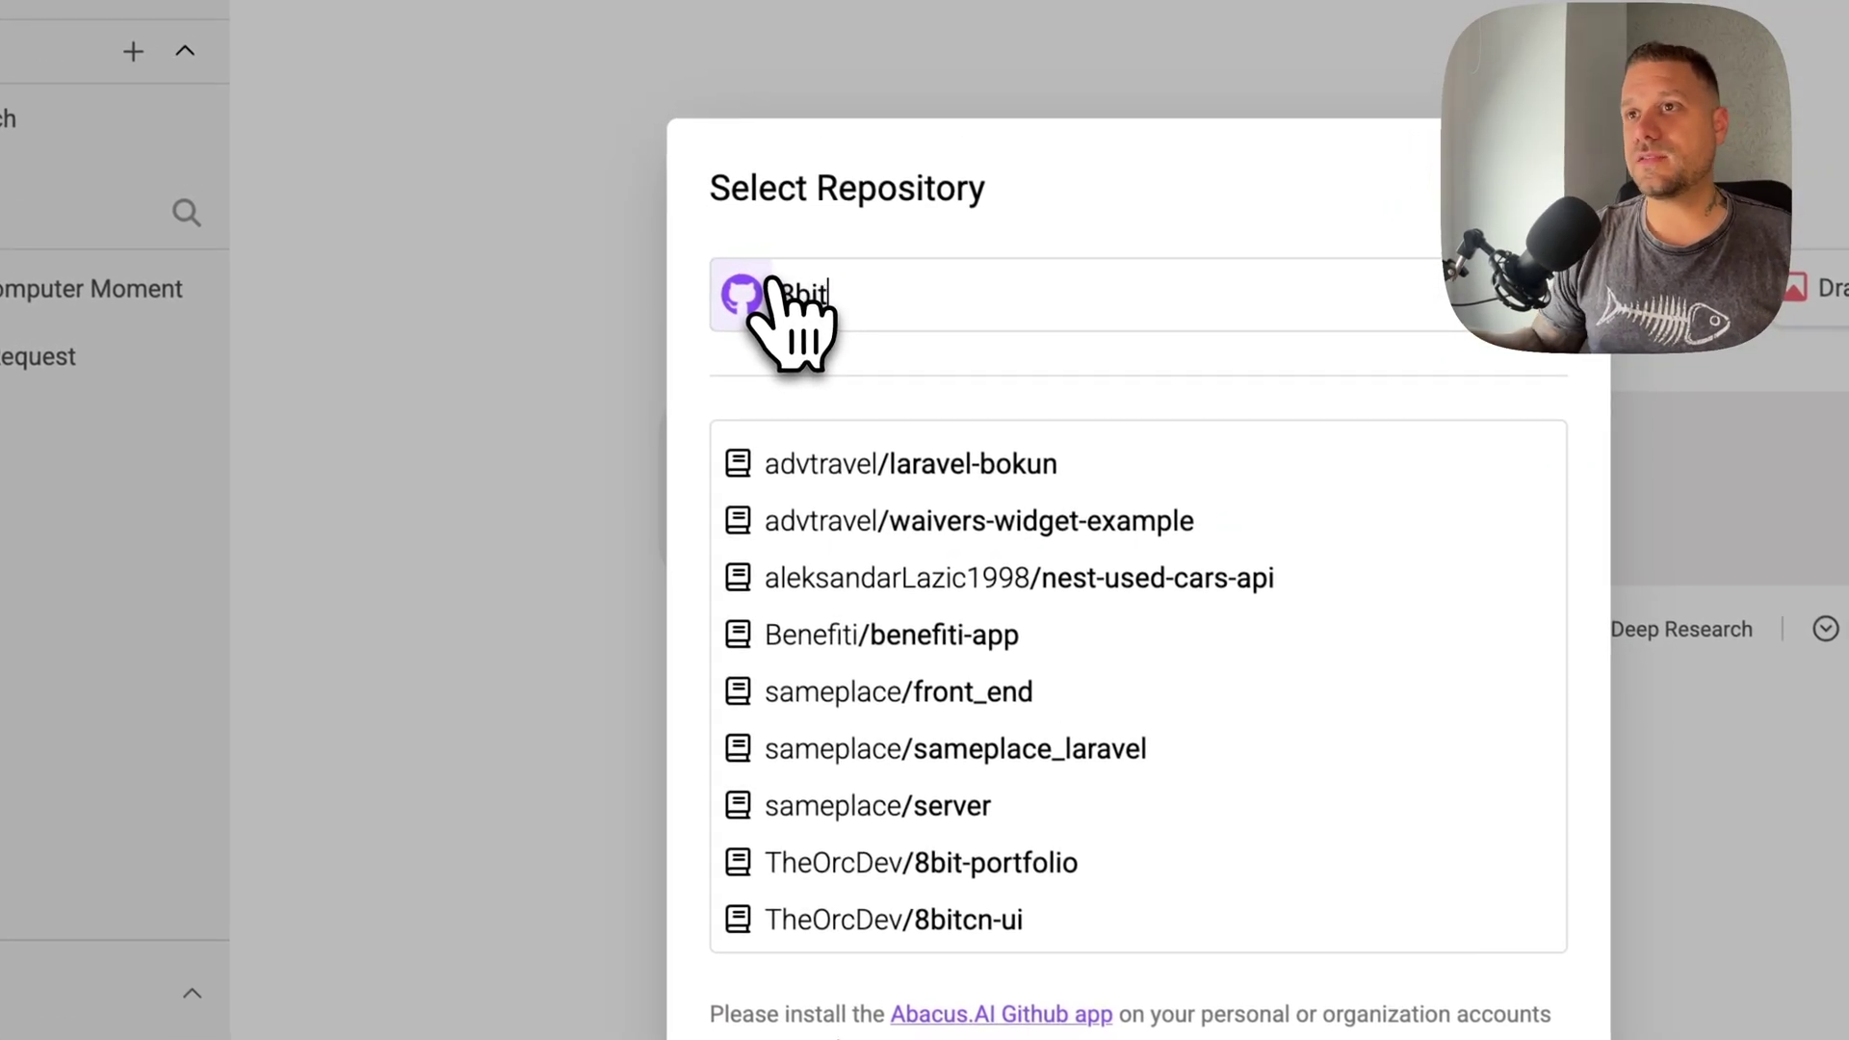
click(966, 522)
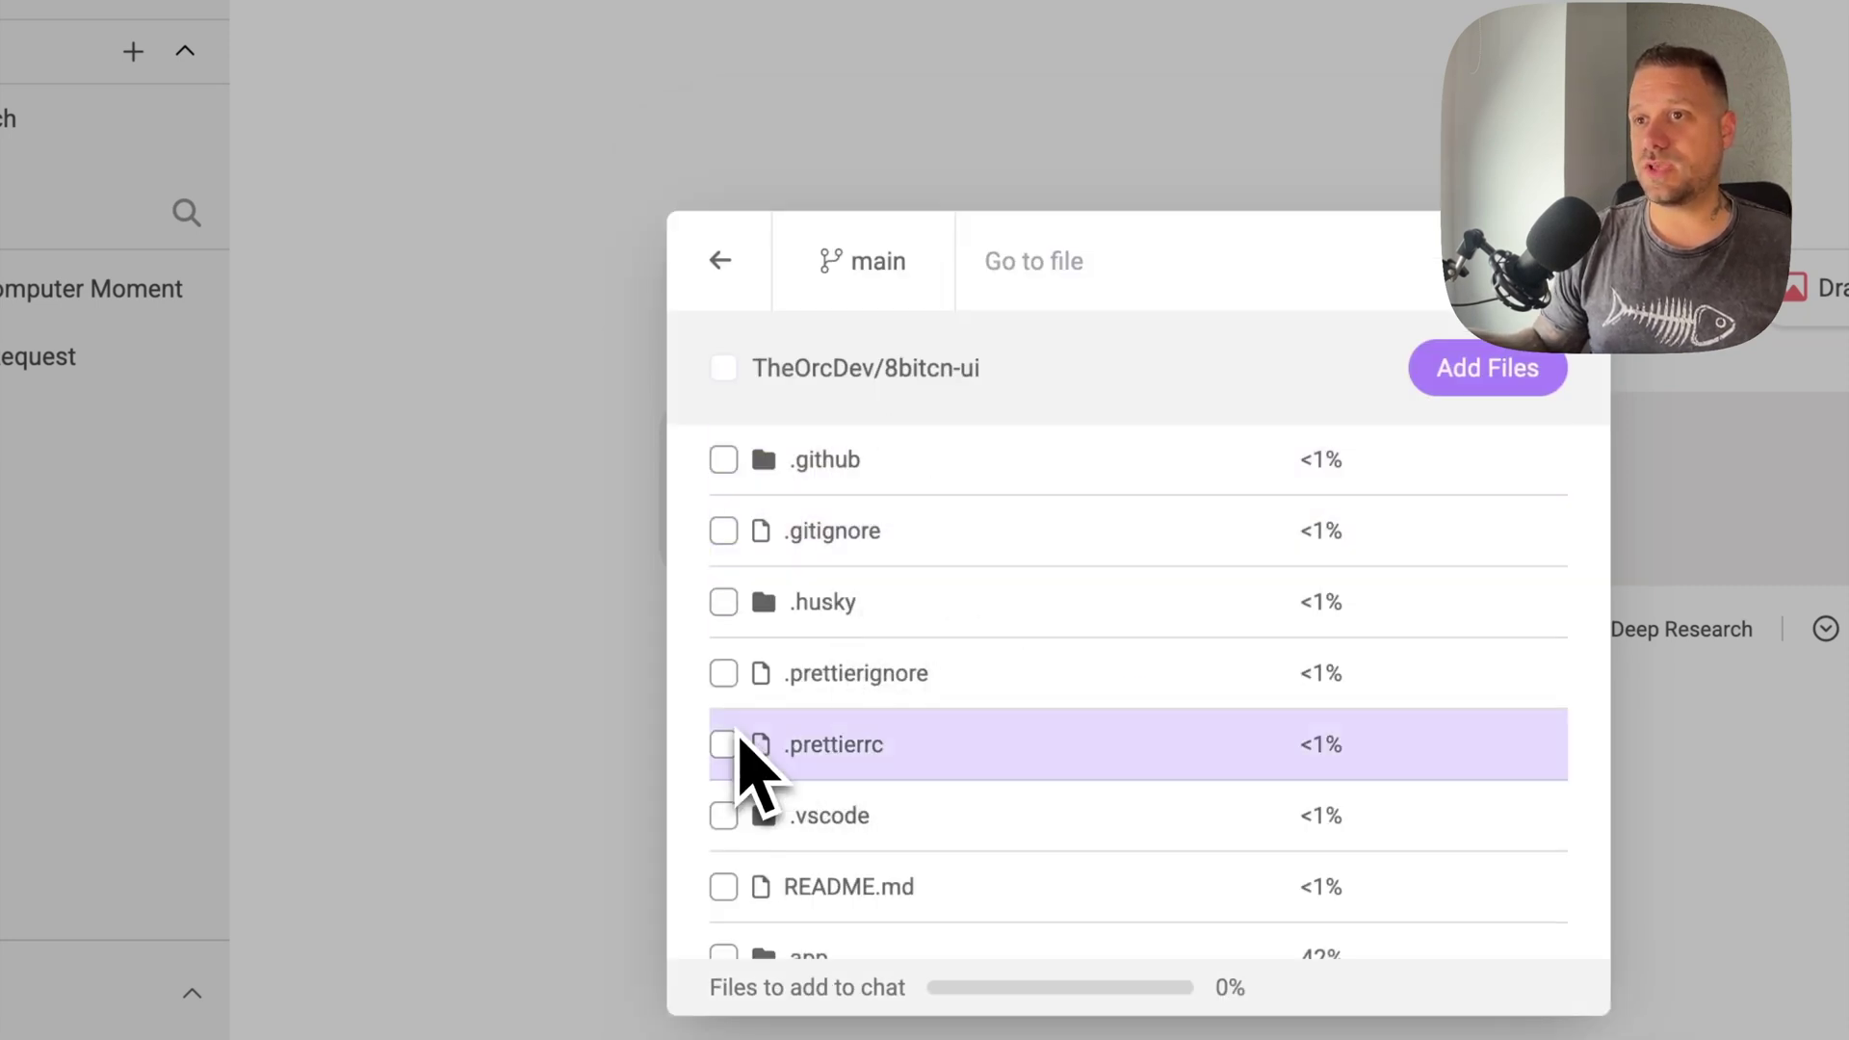
Attach the app folder and package.json and ask 'could you give me tips what should I refactor?'.
scroll(770, 746, down, 3)
click(795, 722)
scroll(724, 684, down, 10)
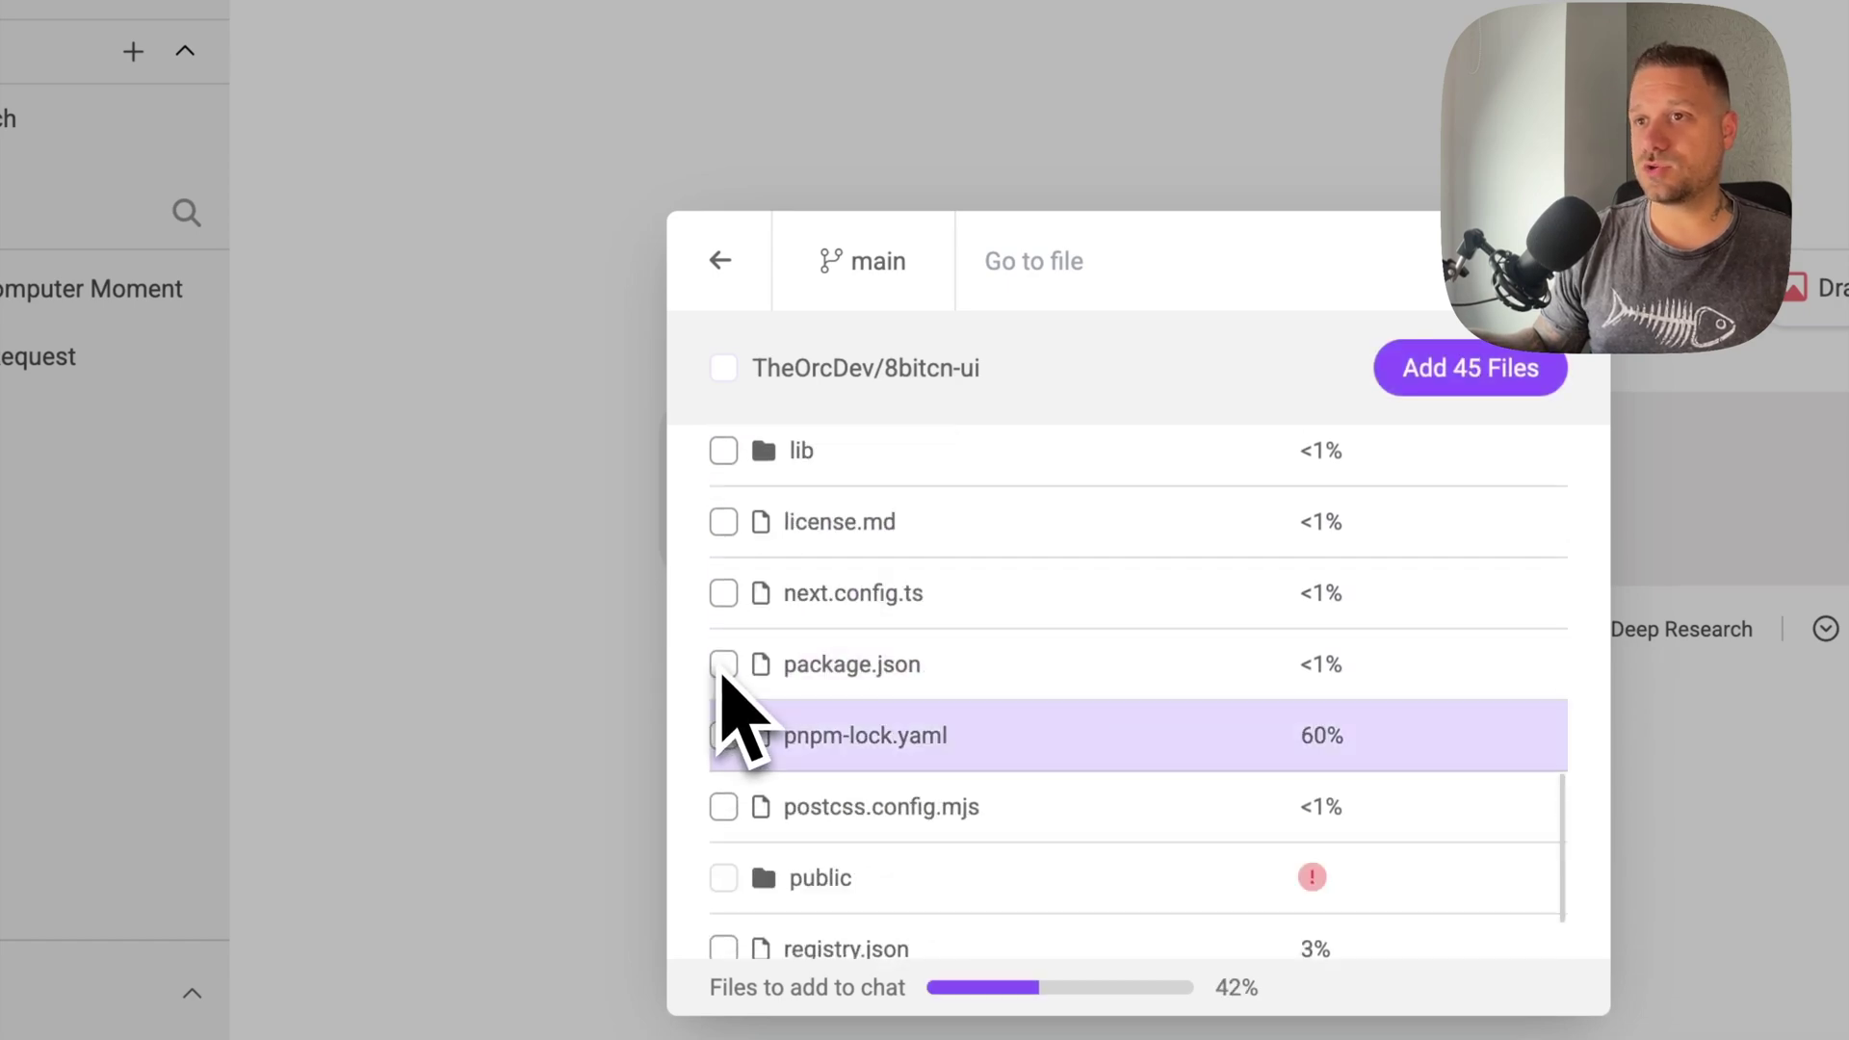
click(724, 664)
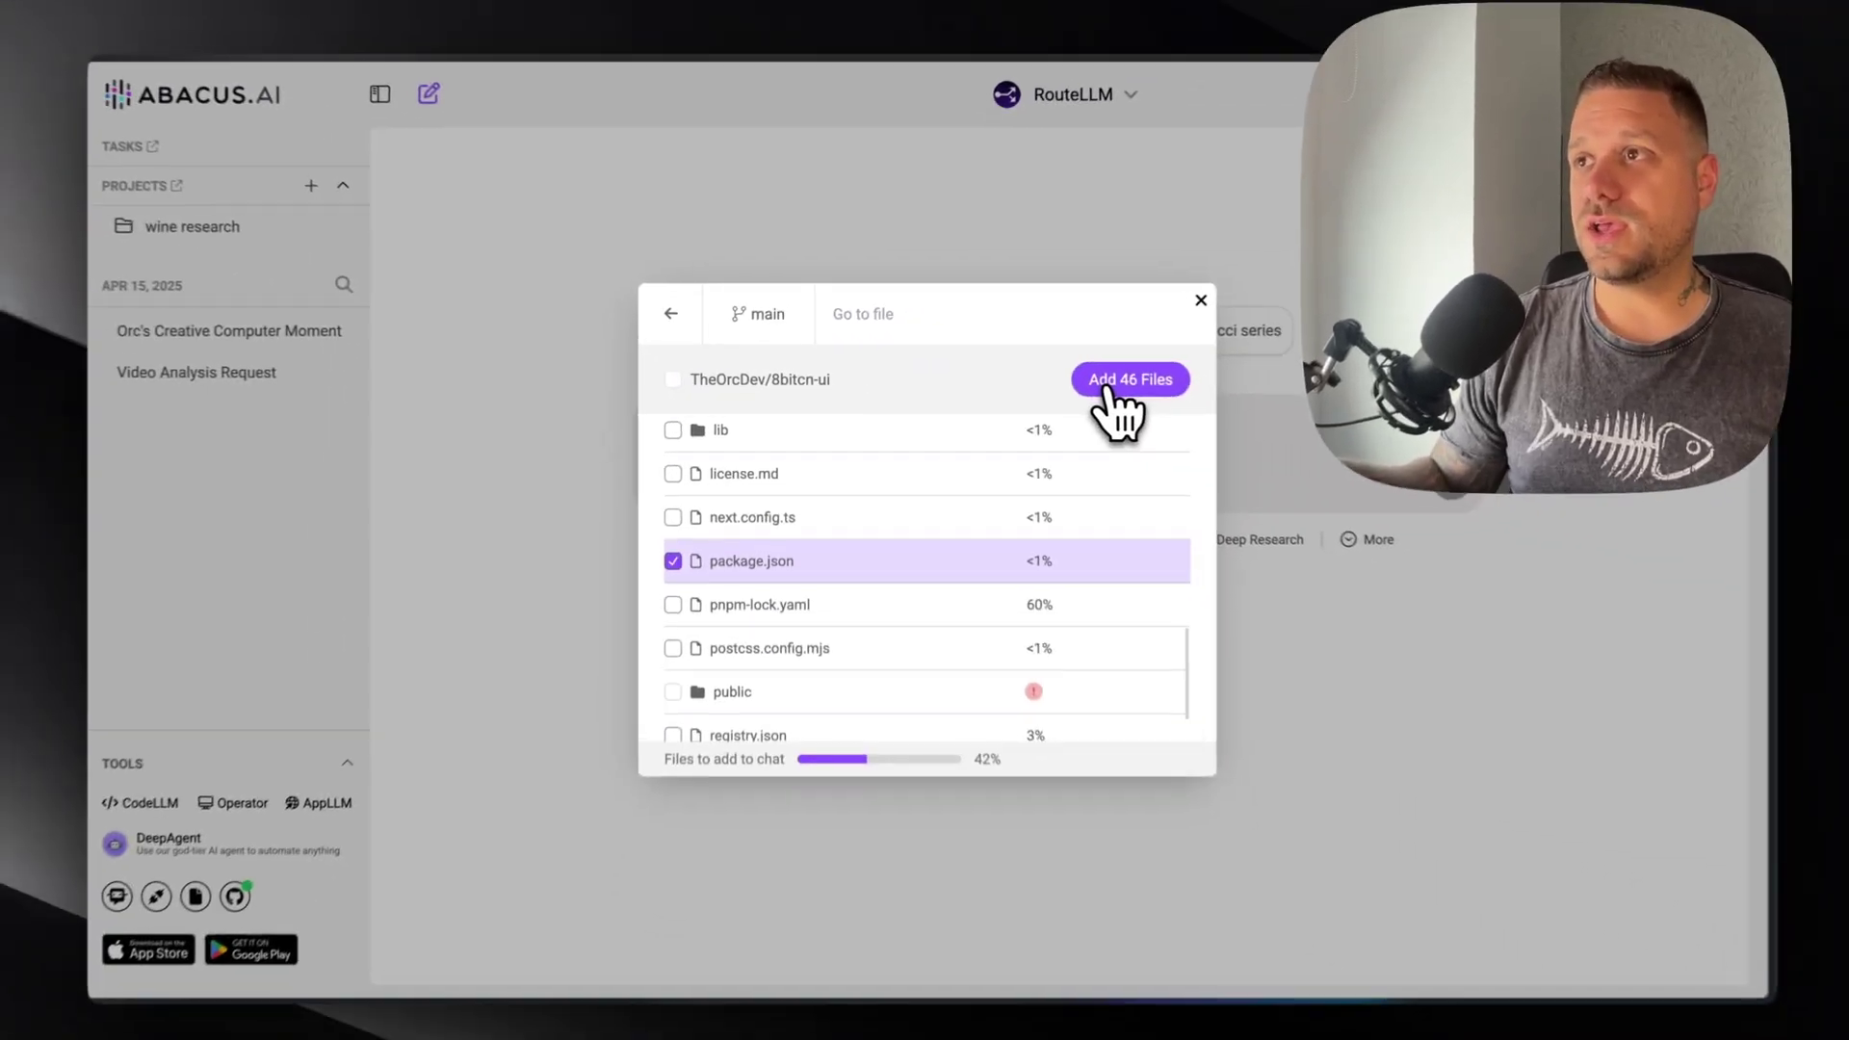
click(1105, 387)
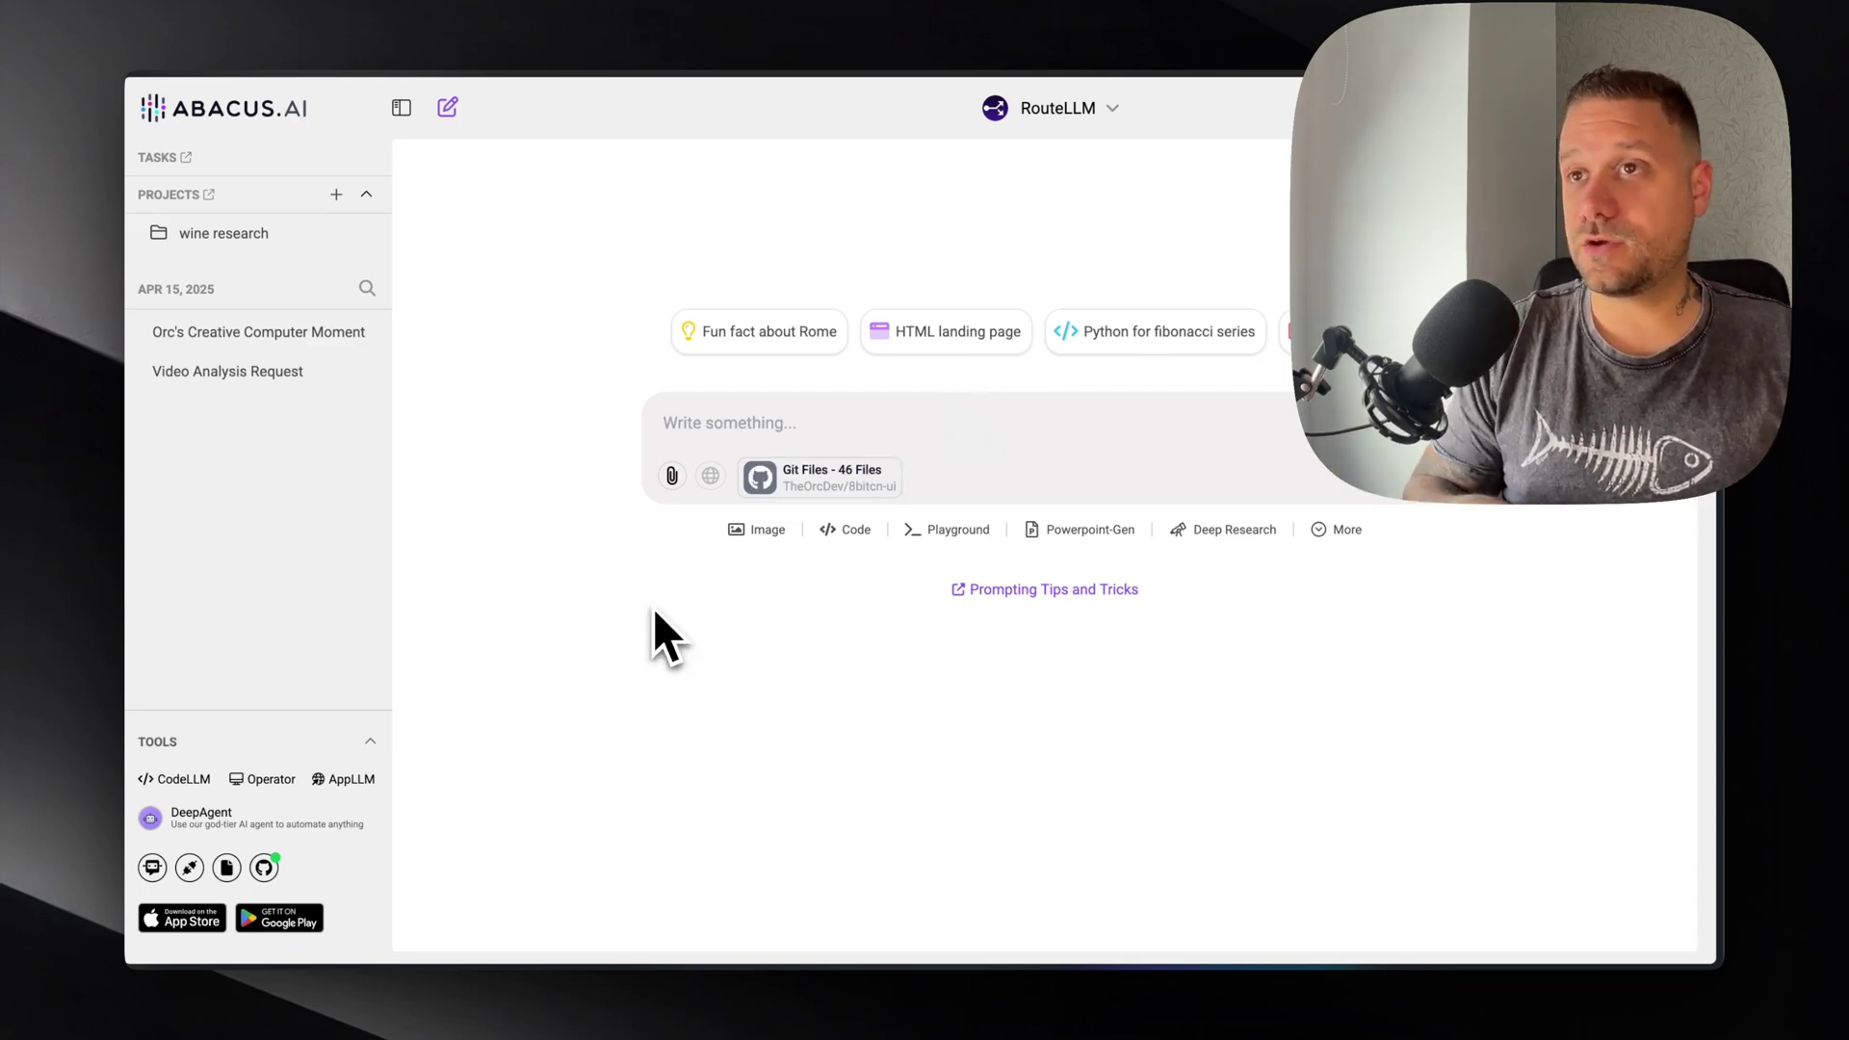
text(could you)
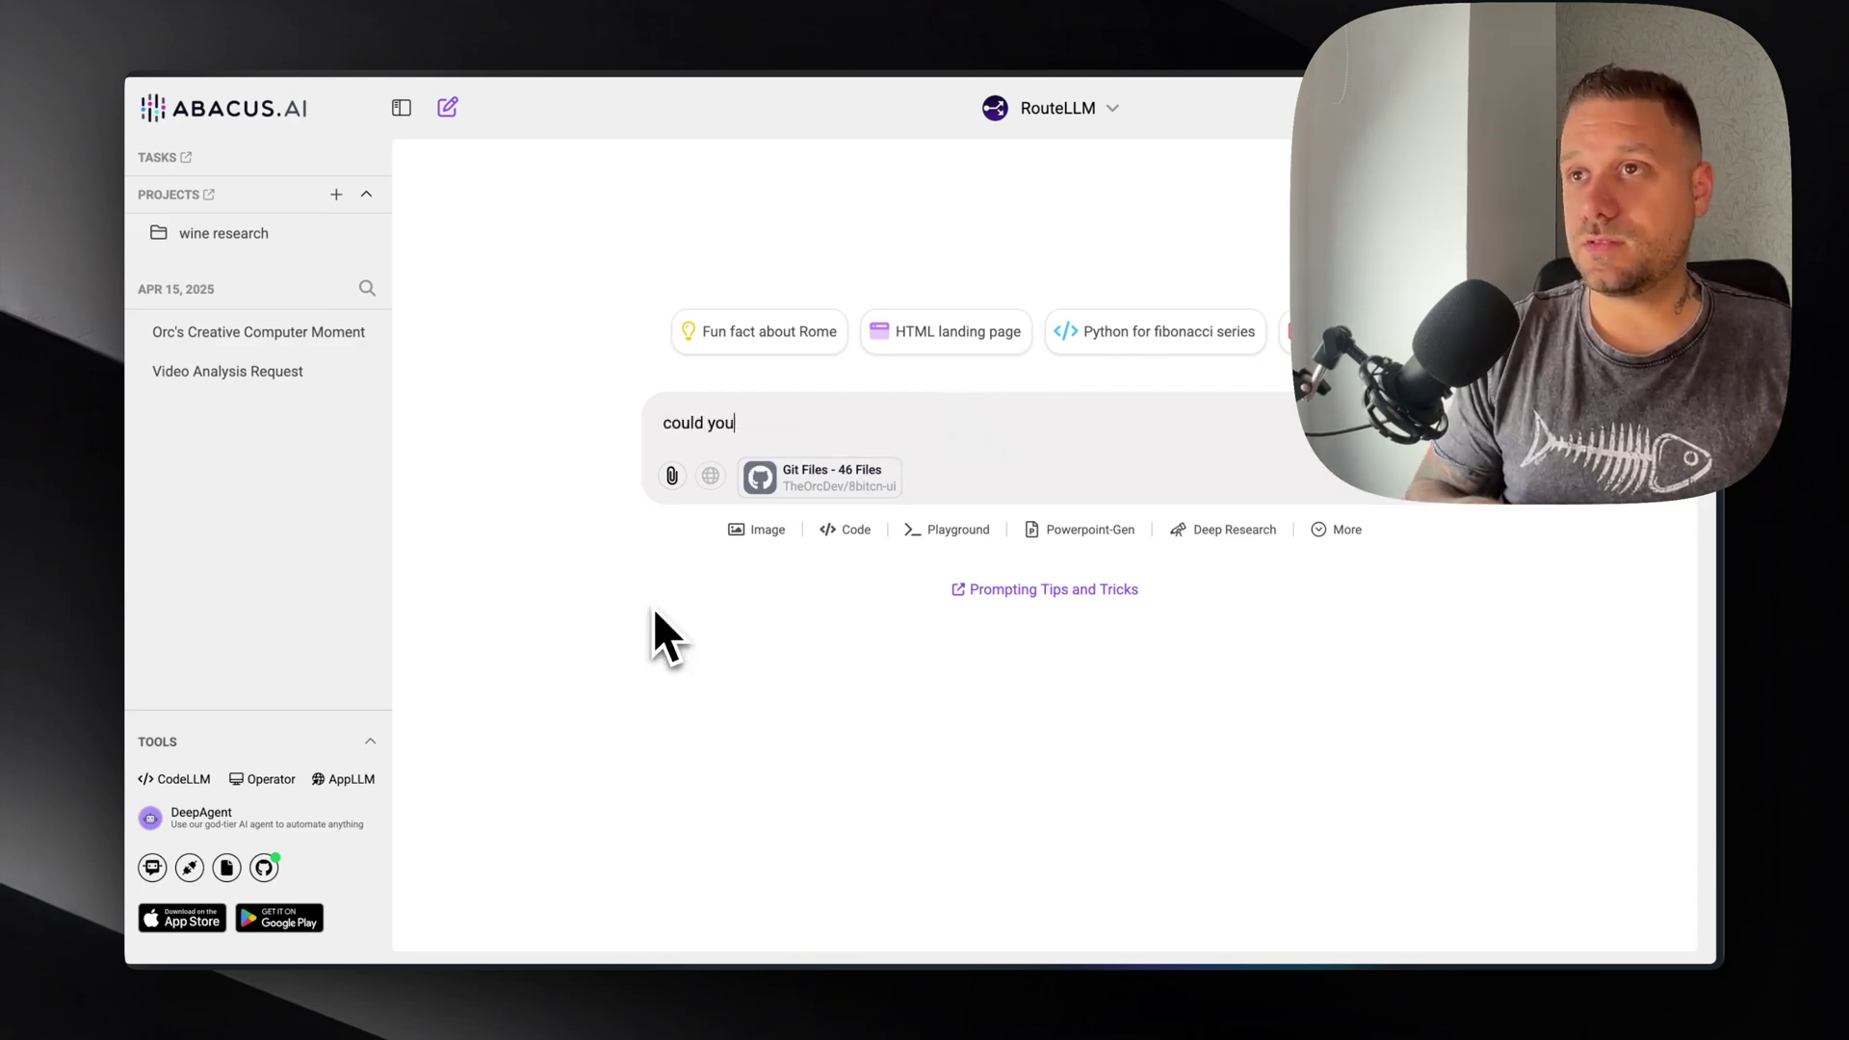
text( give me tips w)
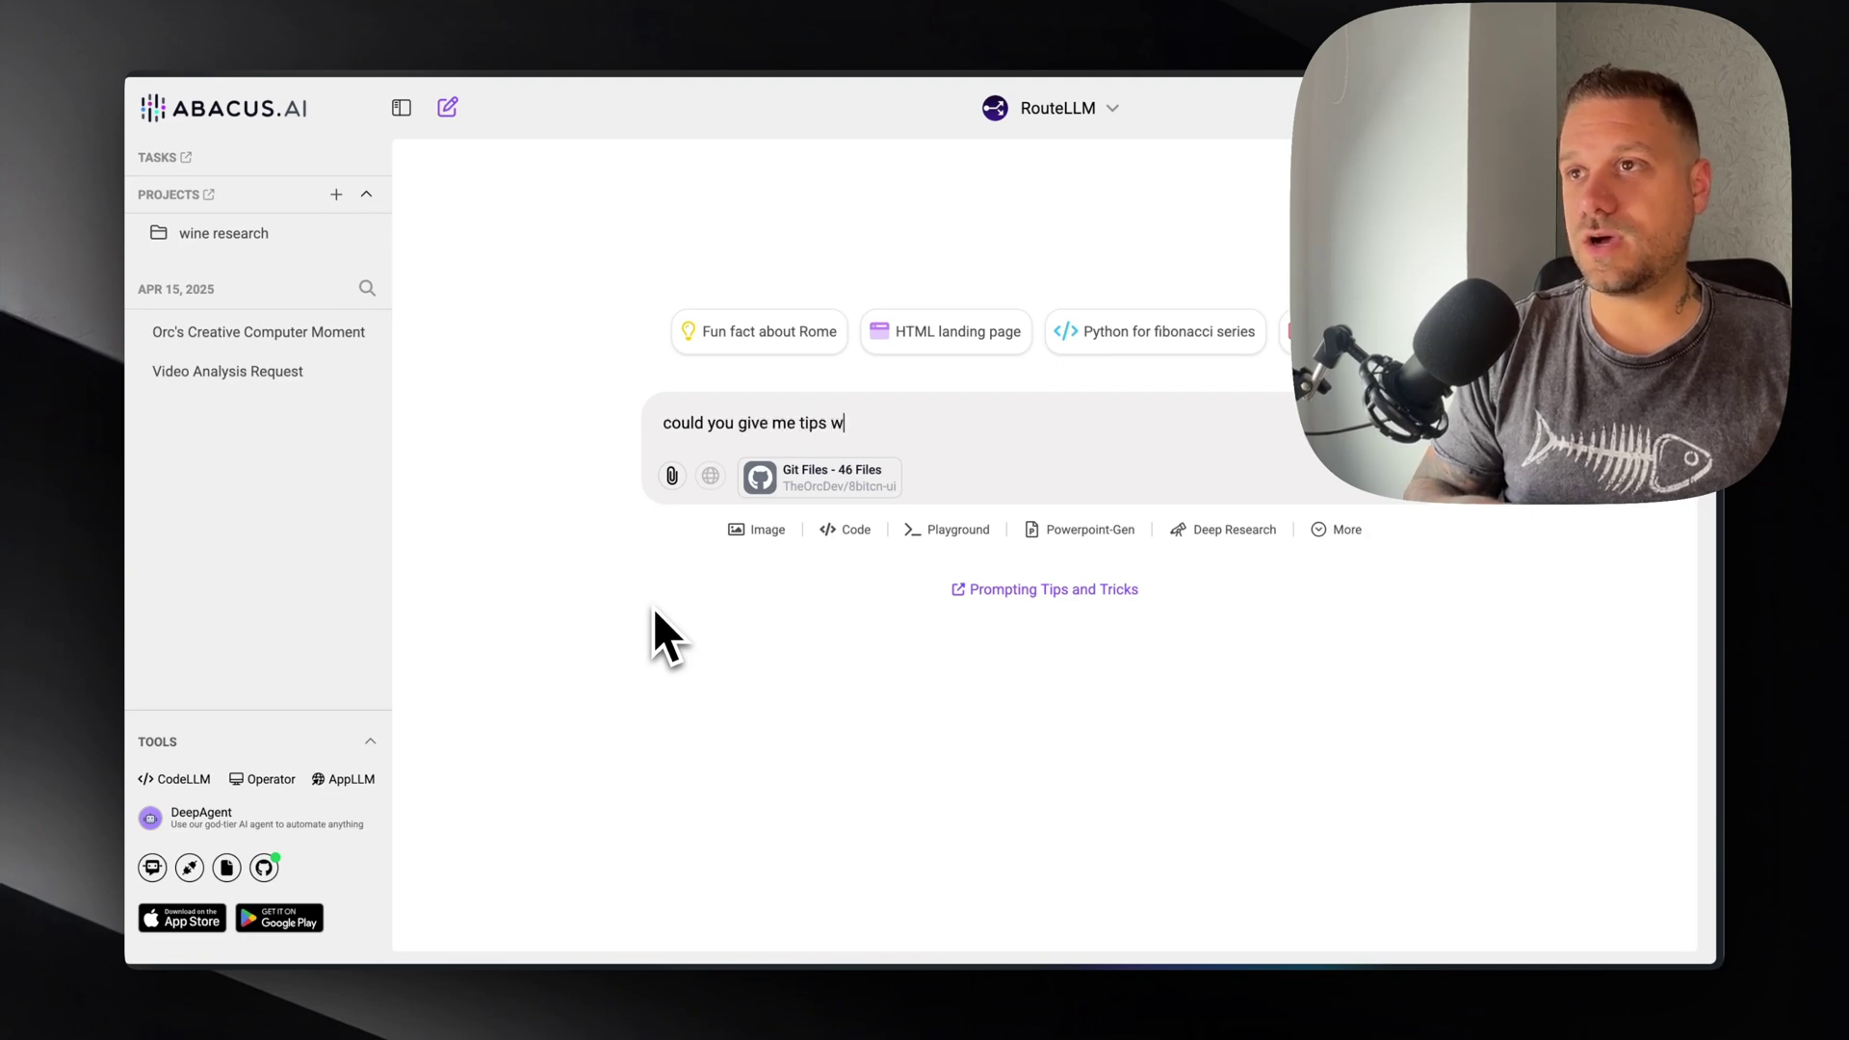
text(hat should I refactor?)
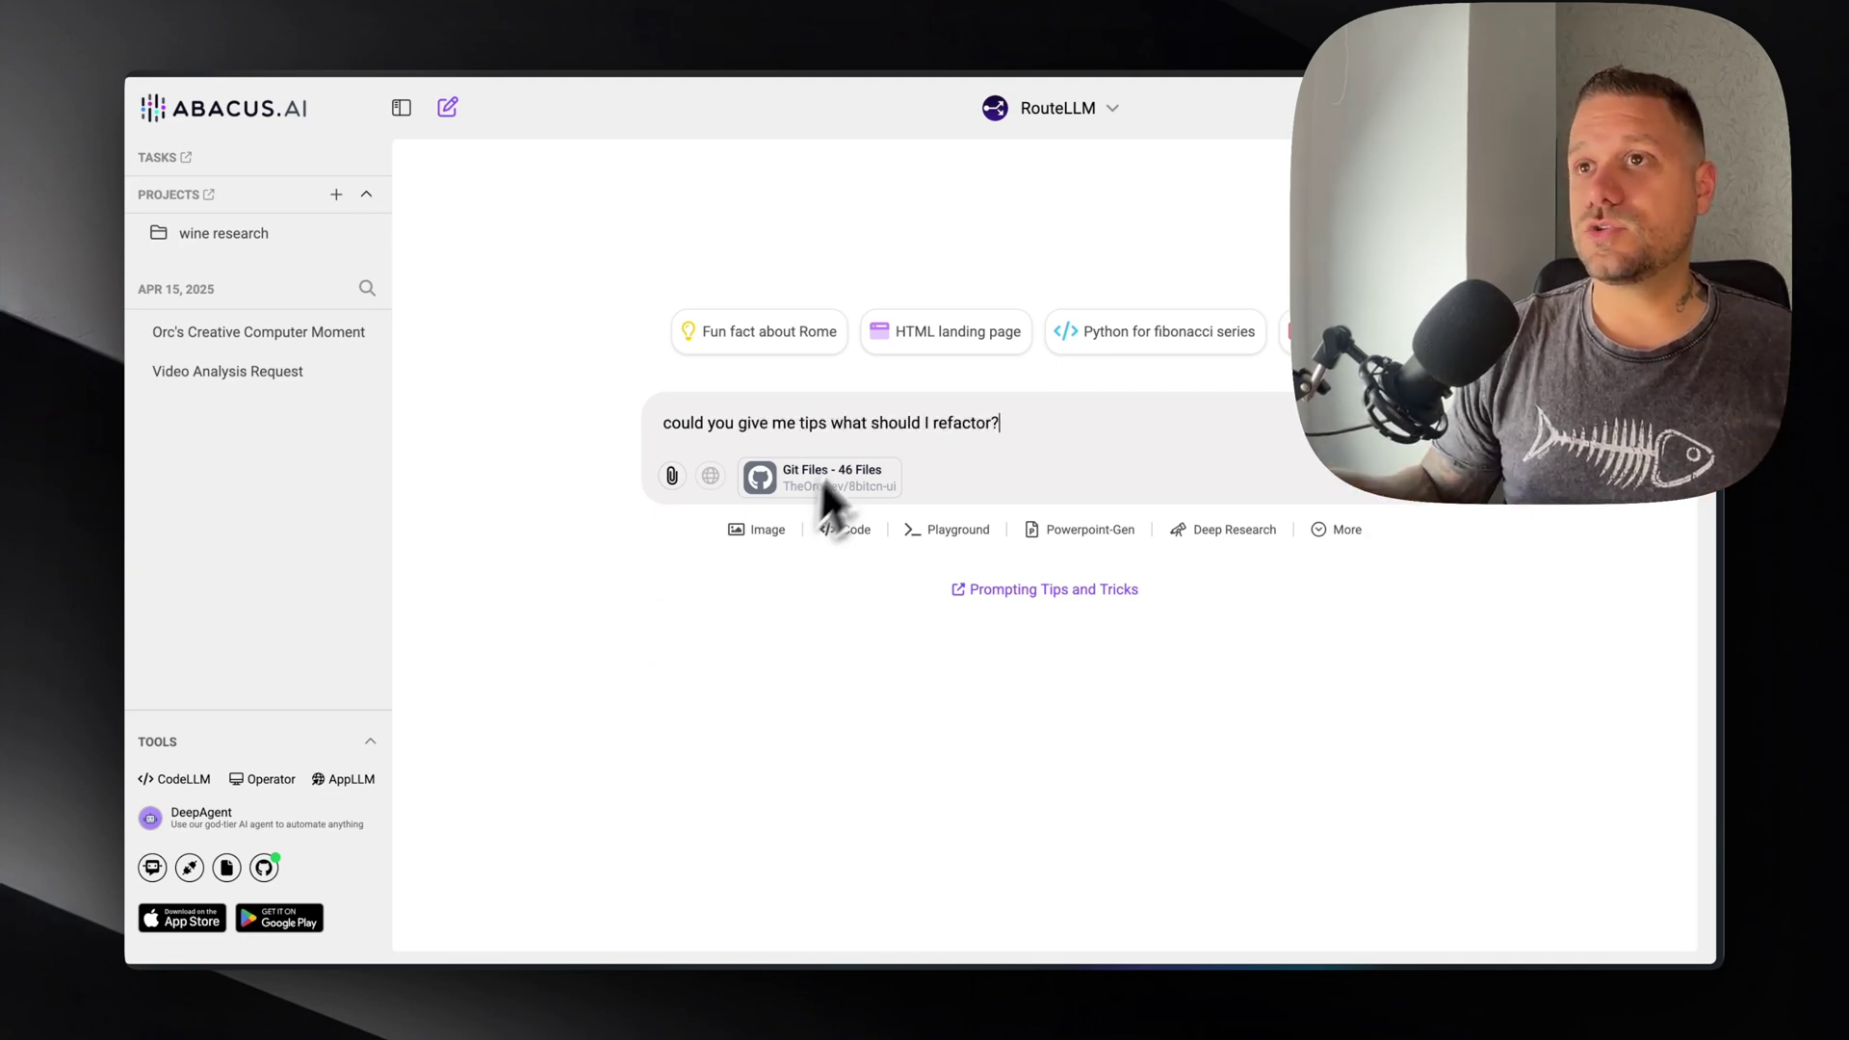
key(Return)
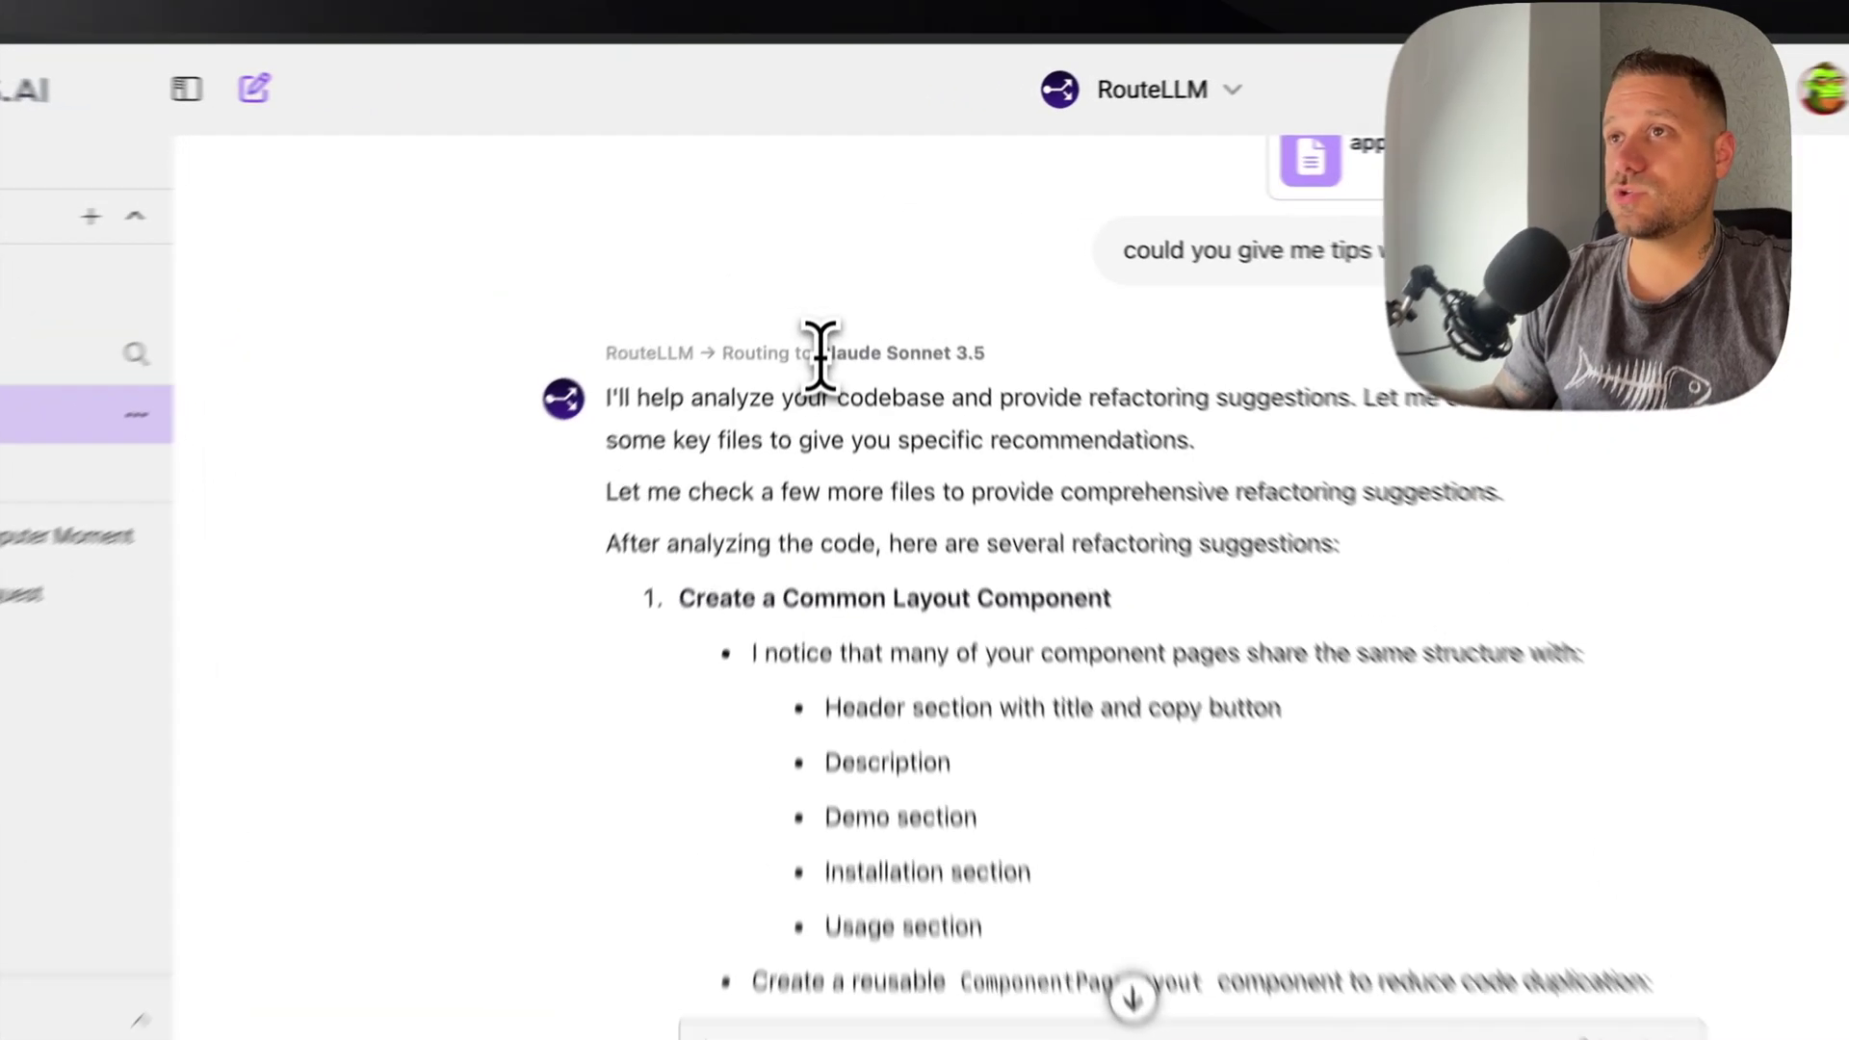
Read the first refactoring tips, highlighting the Claude Sonnet 3.5 name and shared page-structure note.
drag(829, 310, 949, 310)
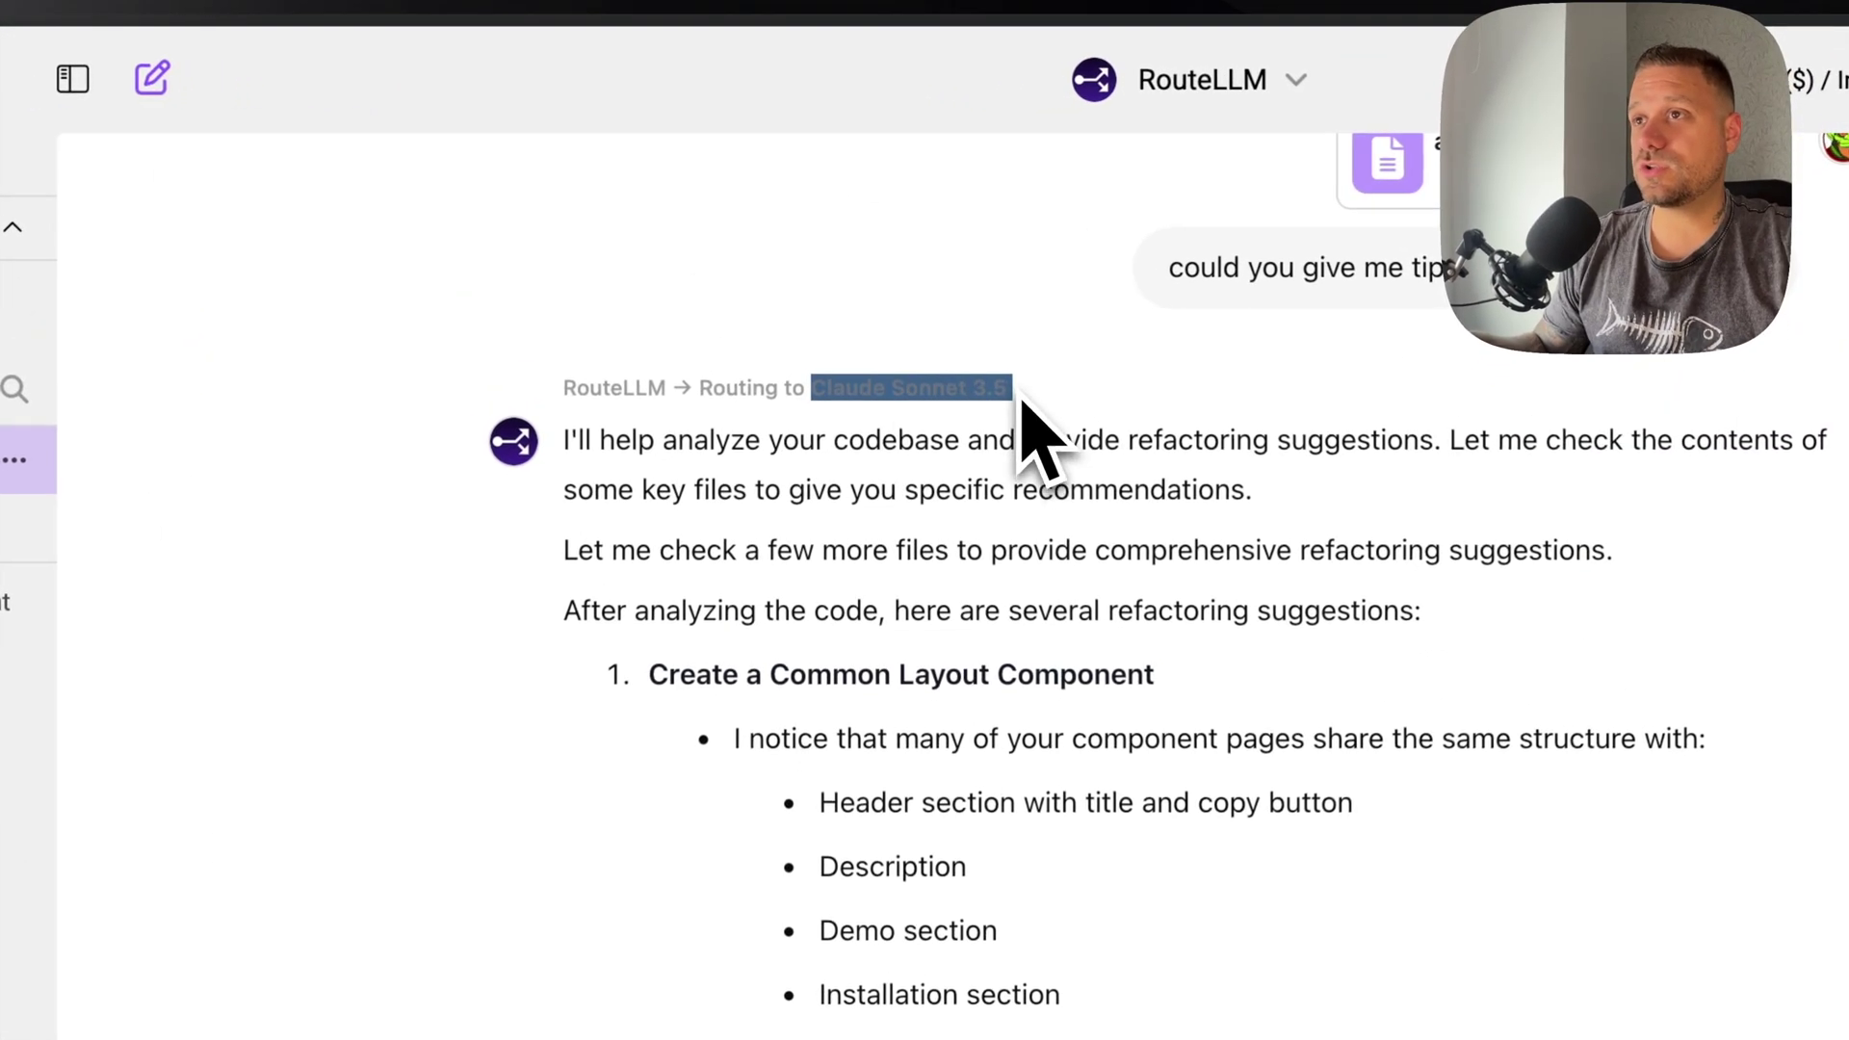
click(879, 540)
scroll(862, 587, down, 2)
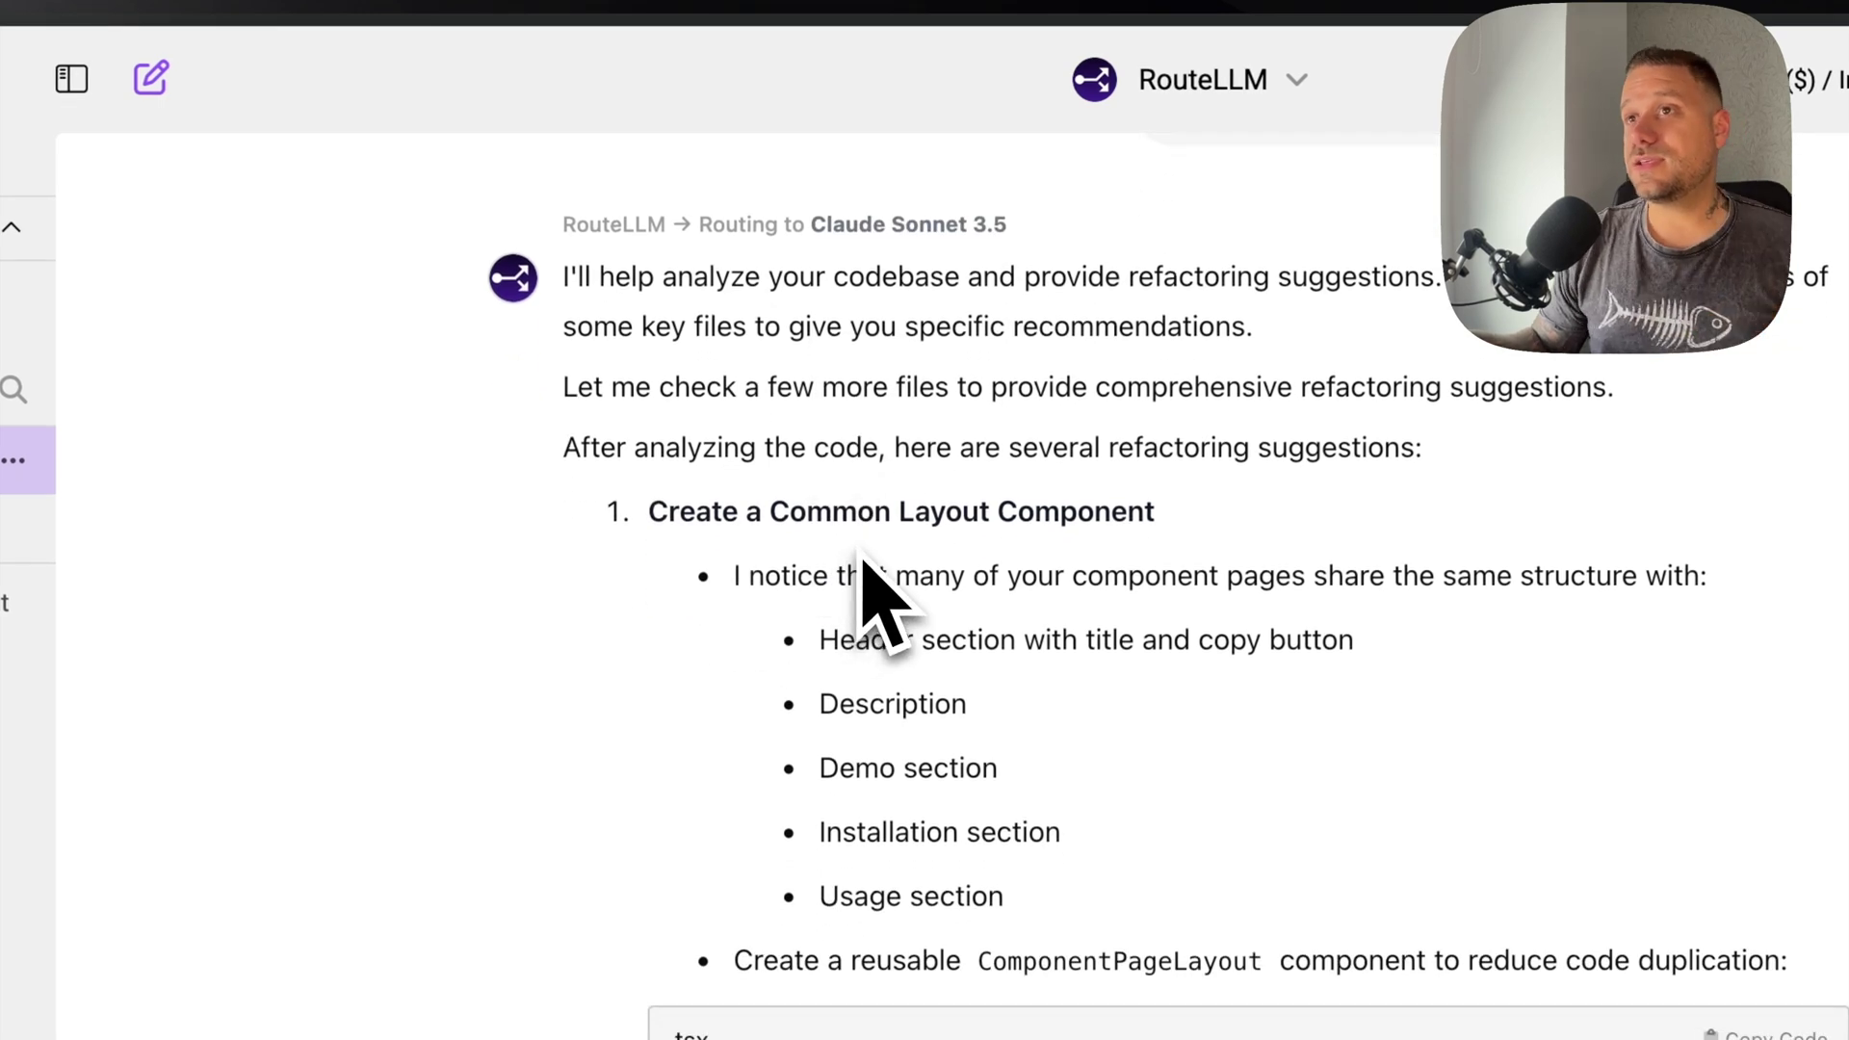
scroll(859, 562, down, 1)
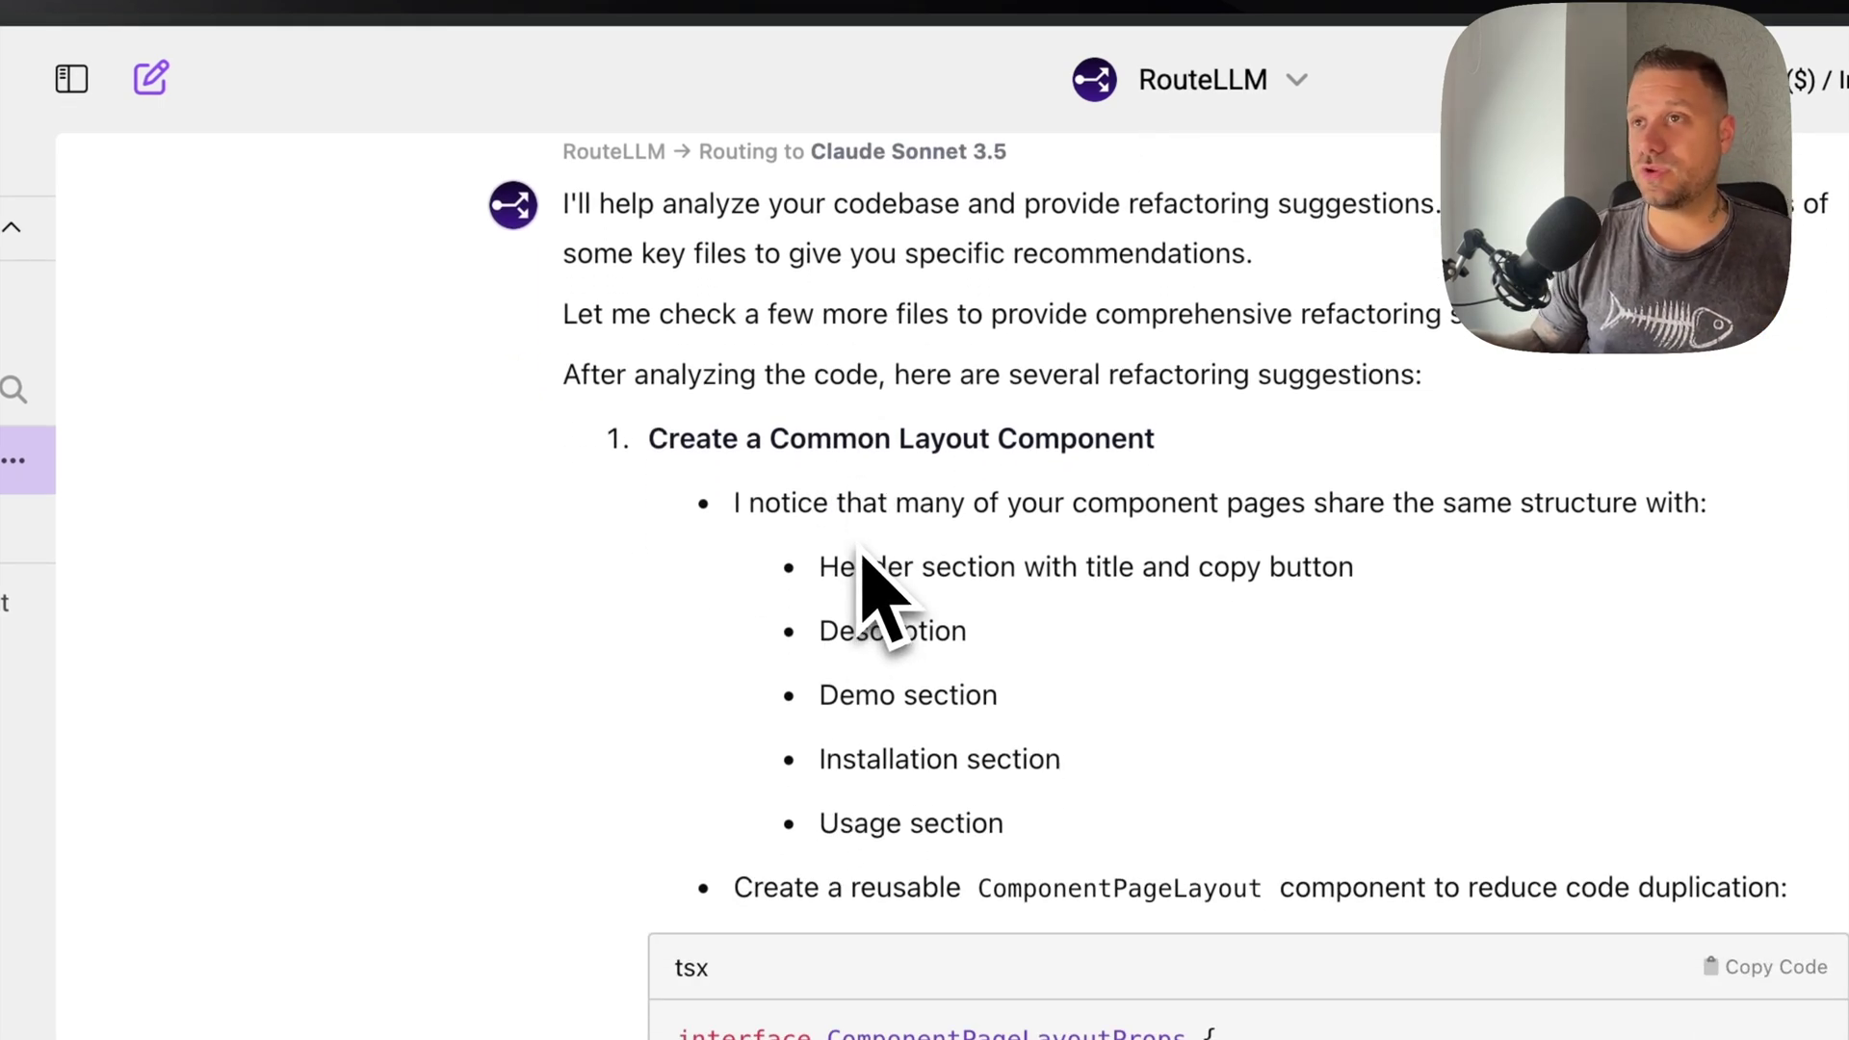
drag(648, 439, 1164, 437)
click(1050, 511)
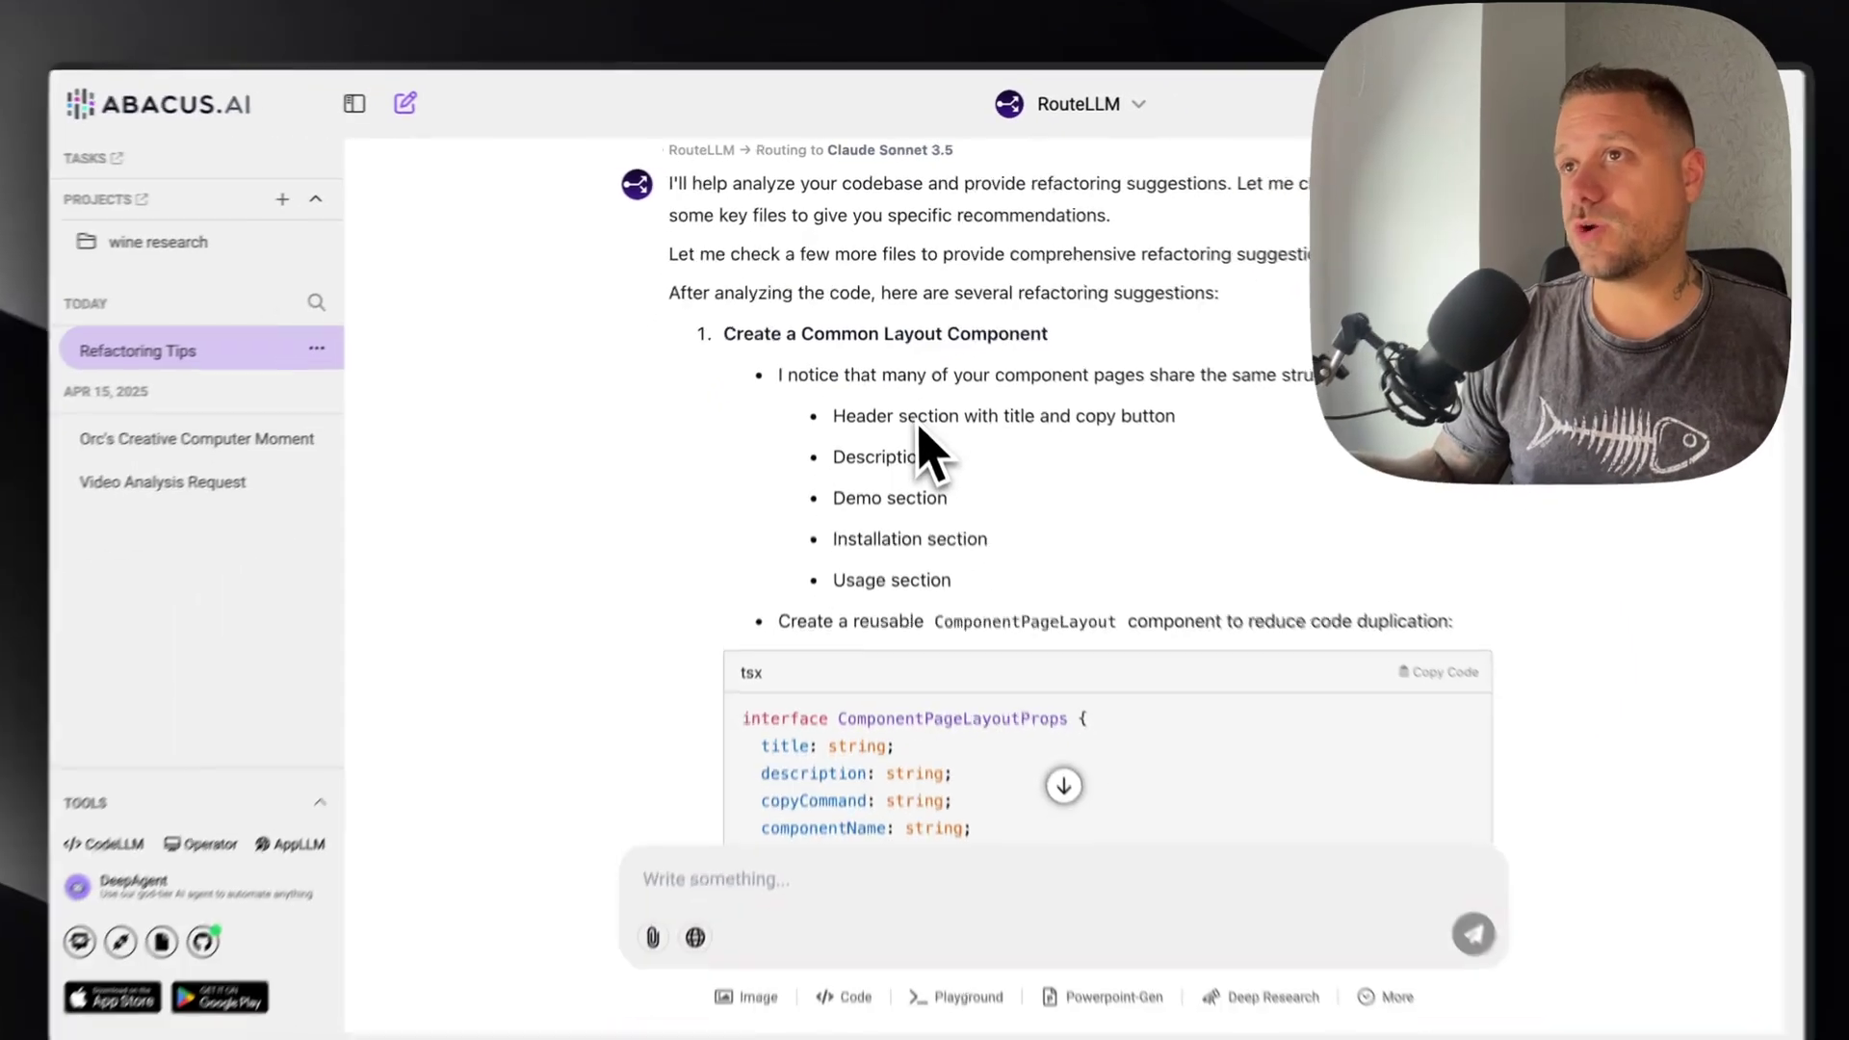
scroll(1038, 547, down, 2)
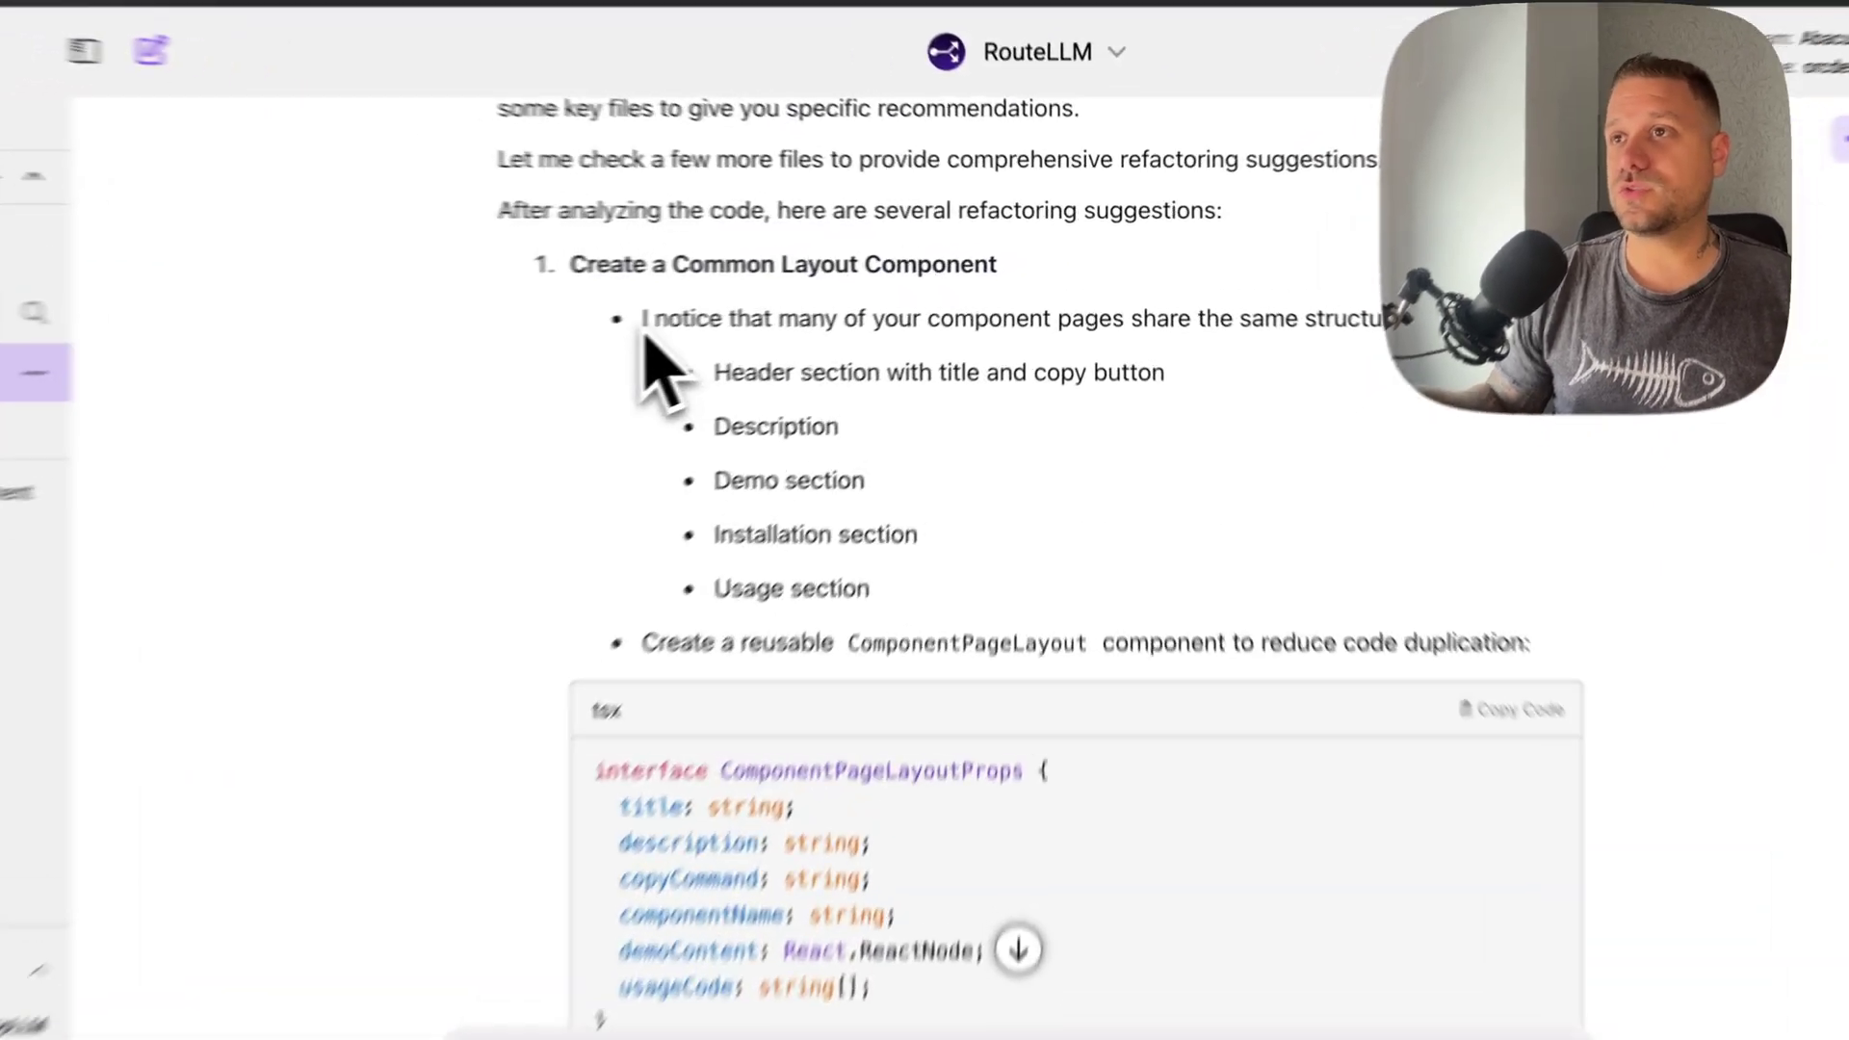
drag(783, 294, 961, 373)
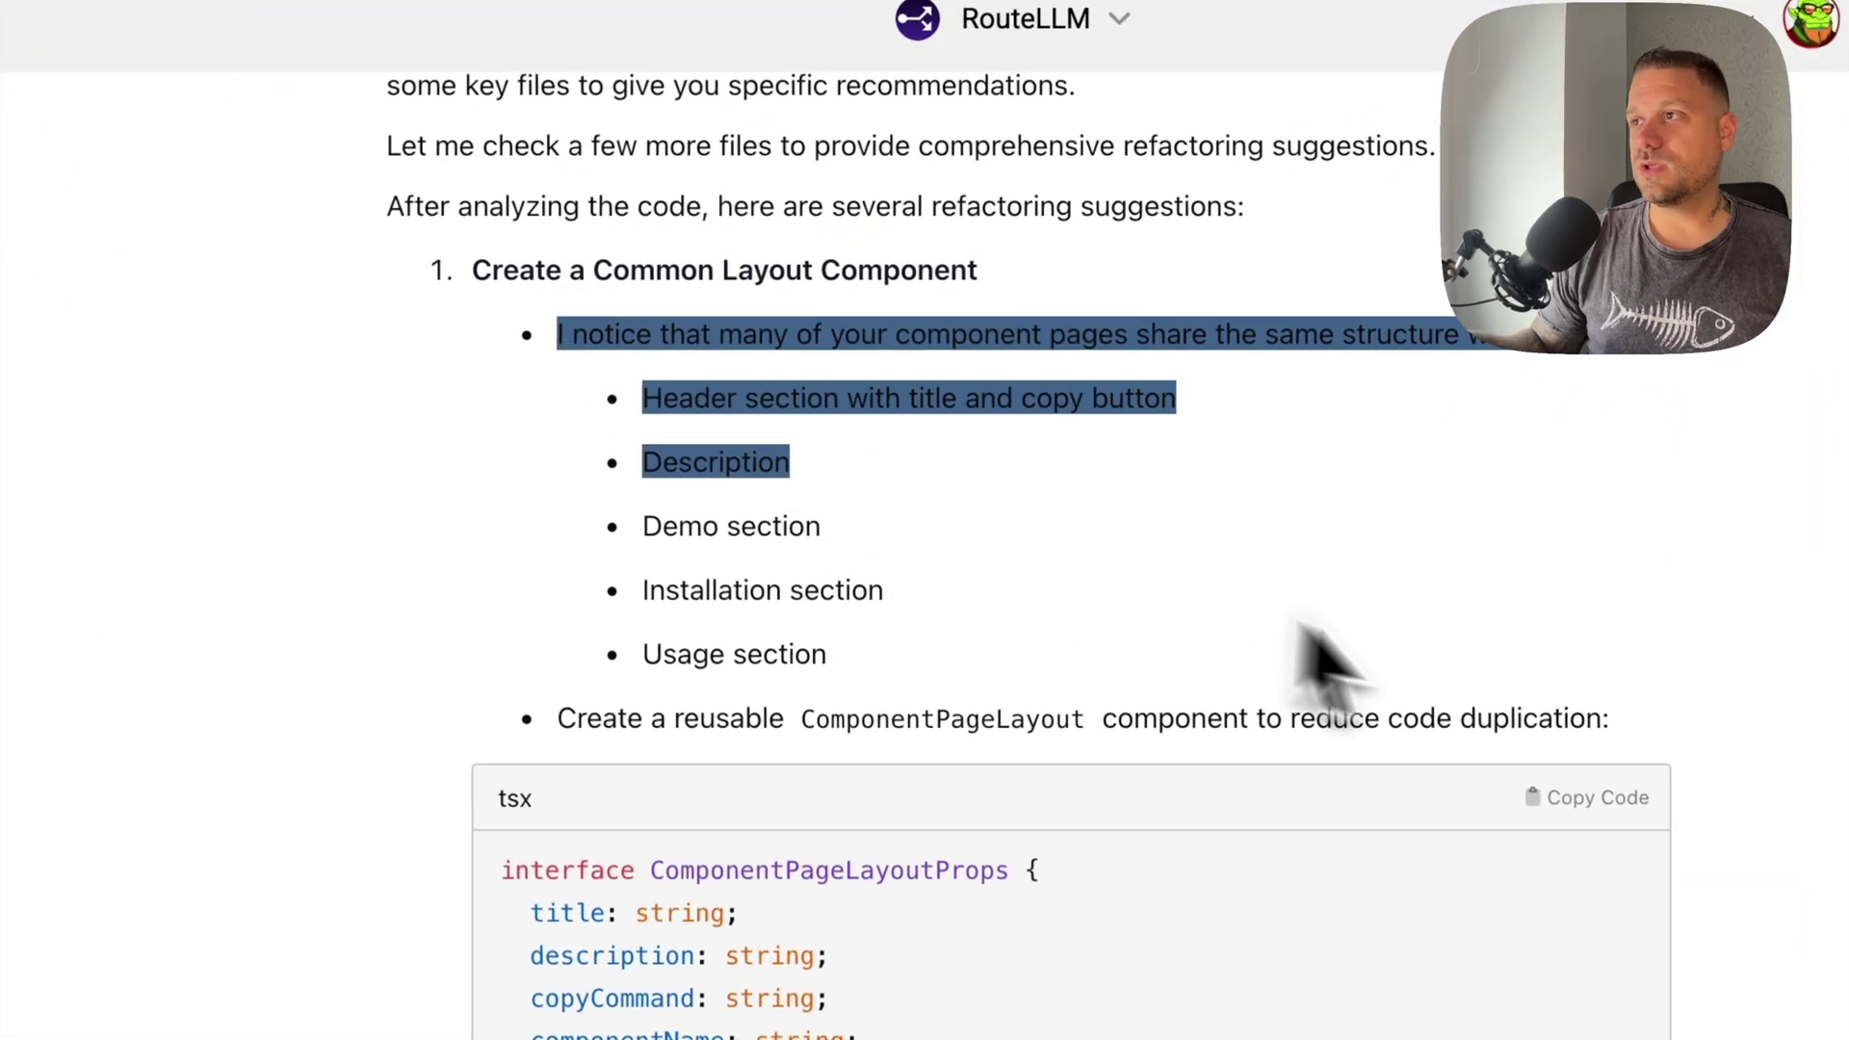
click(1328, 664)
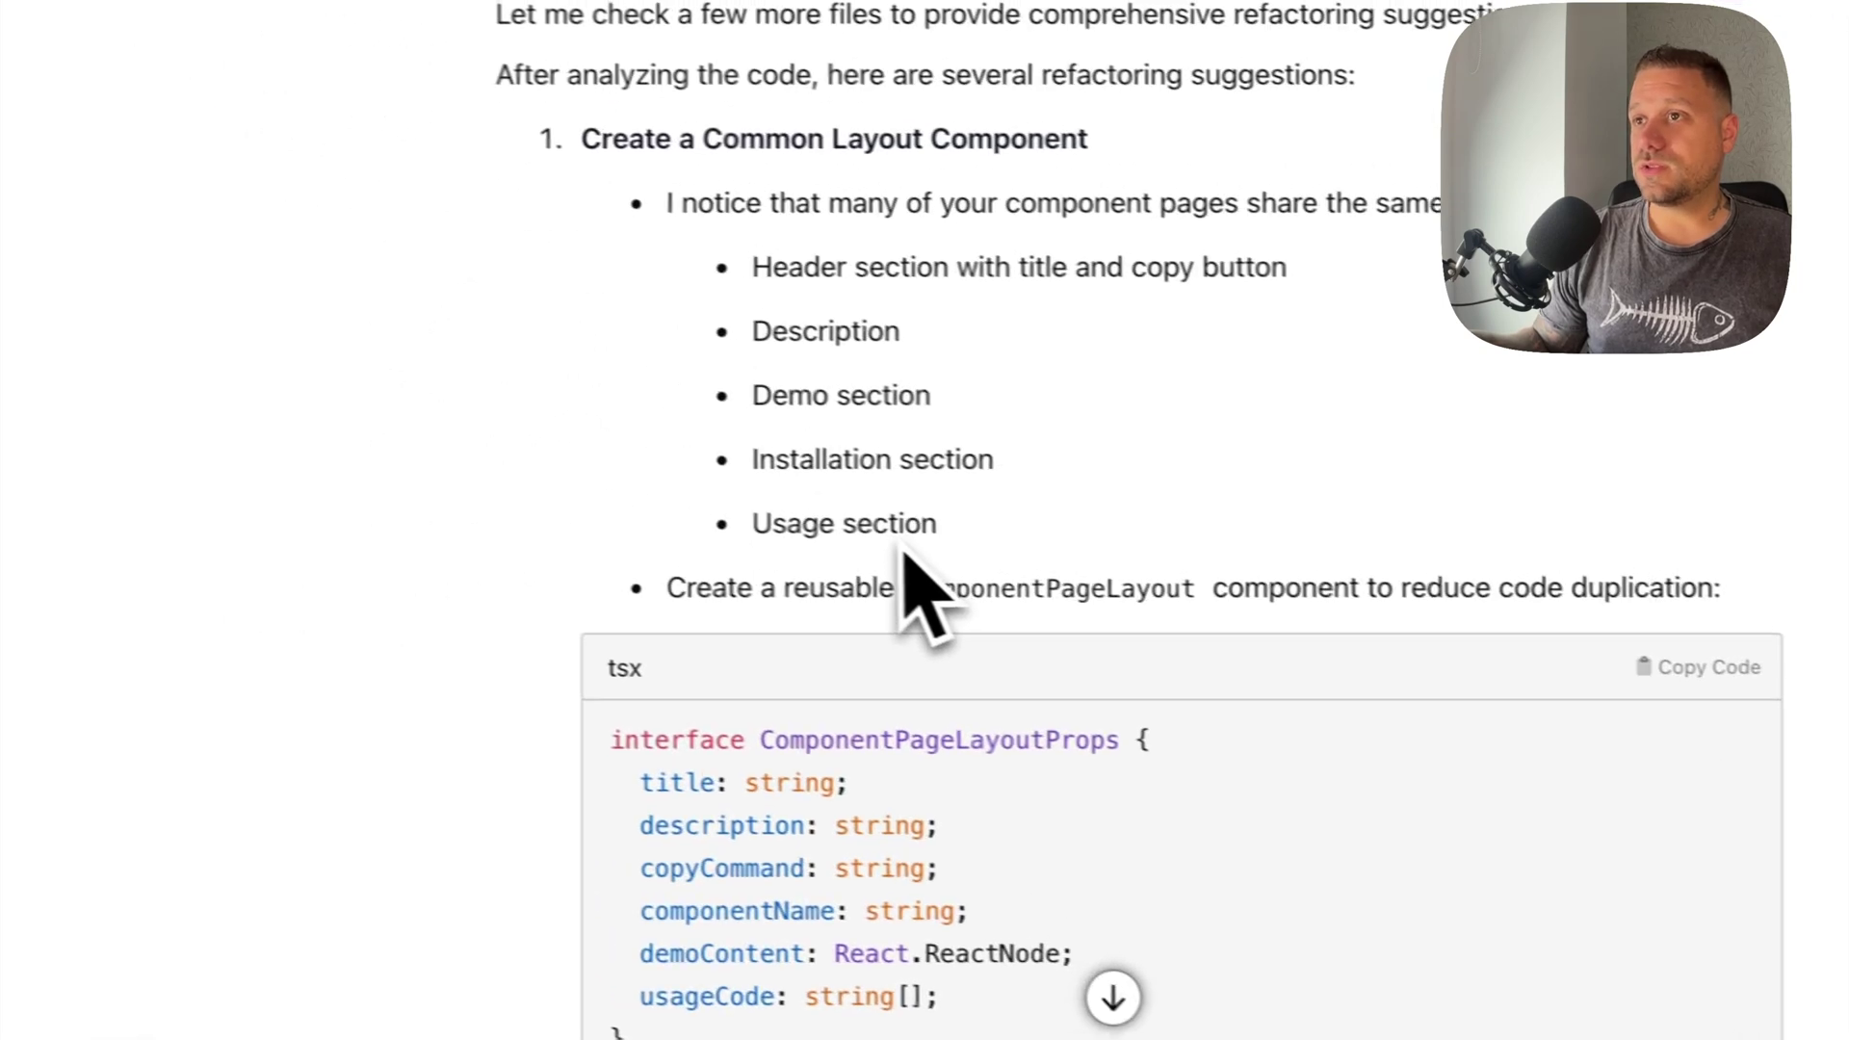
Read down to Accessibility Improvements and switch the message box to PowerPoint generation.
scroll(906, 556, down, 2)
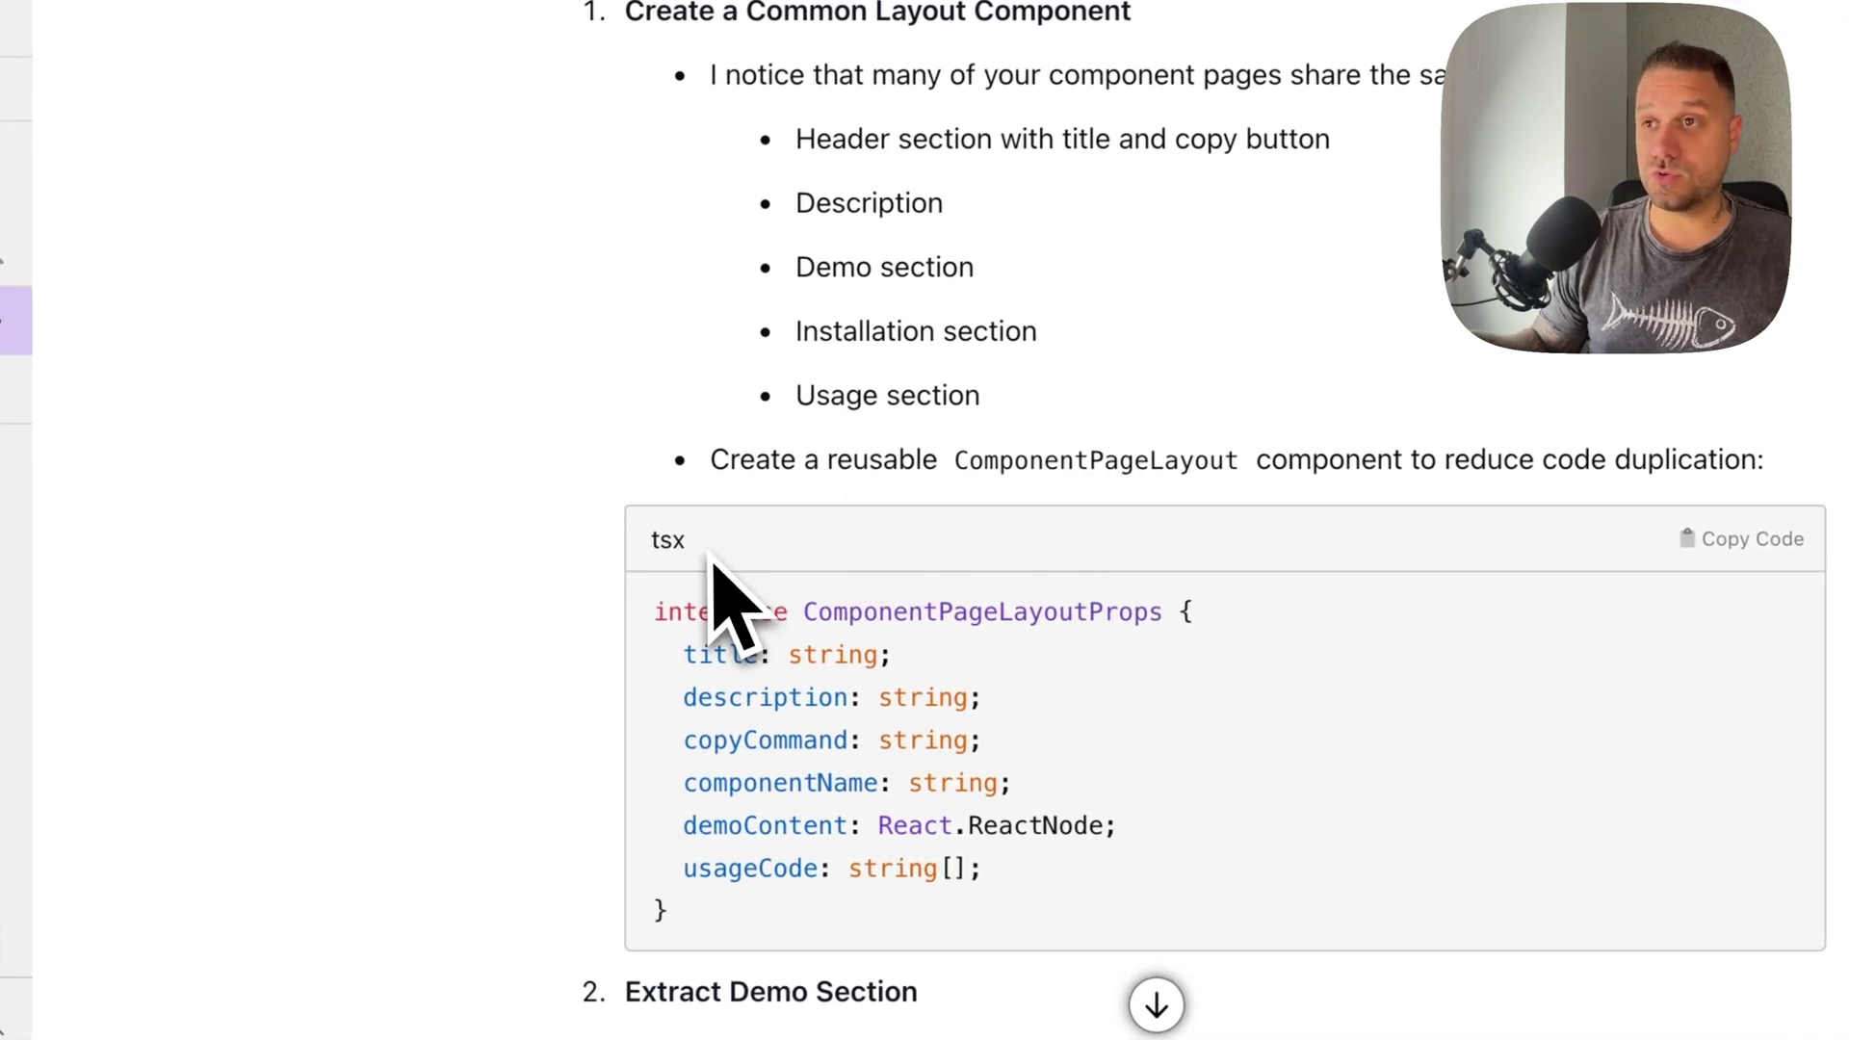
scroll(717, 563, down, 5)
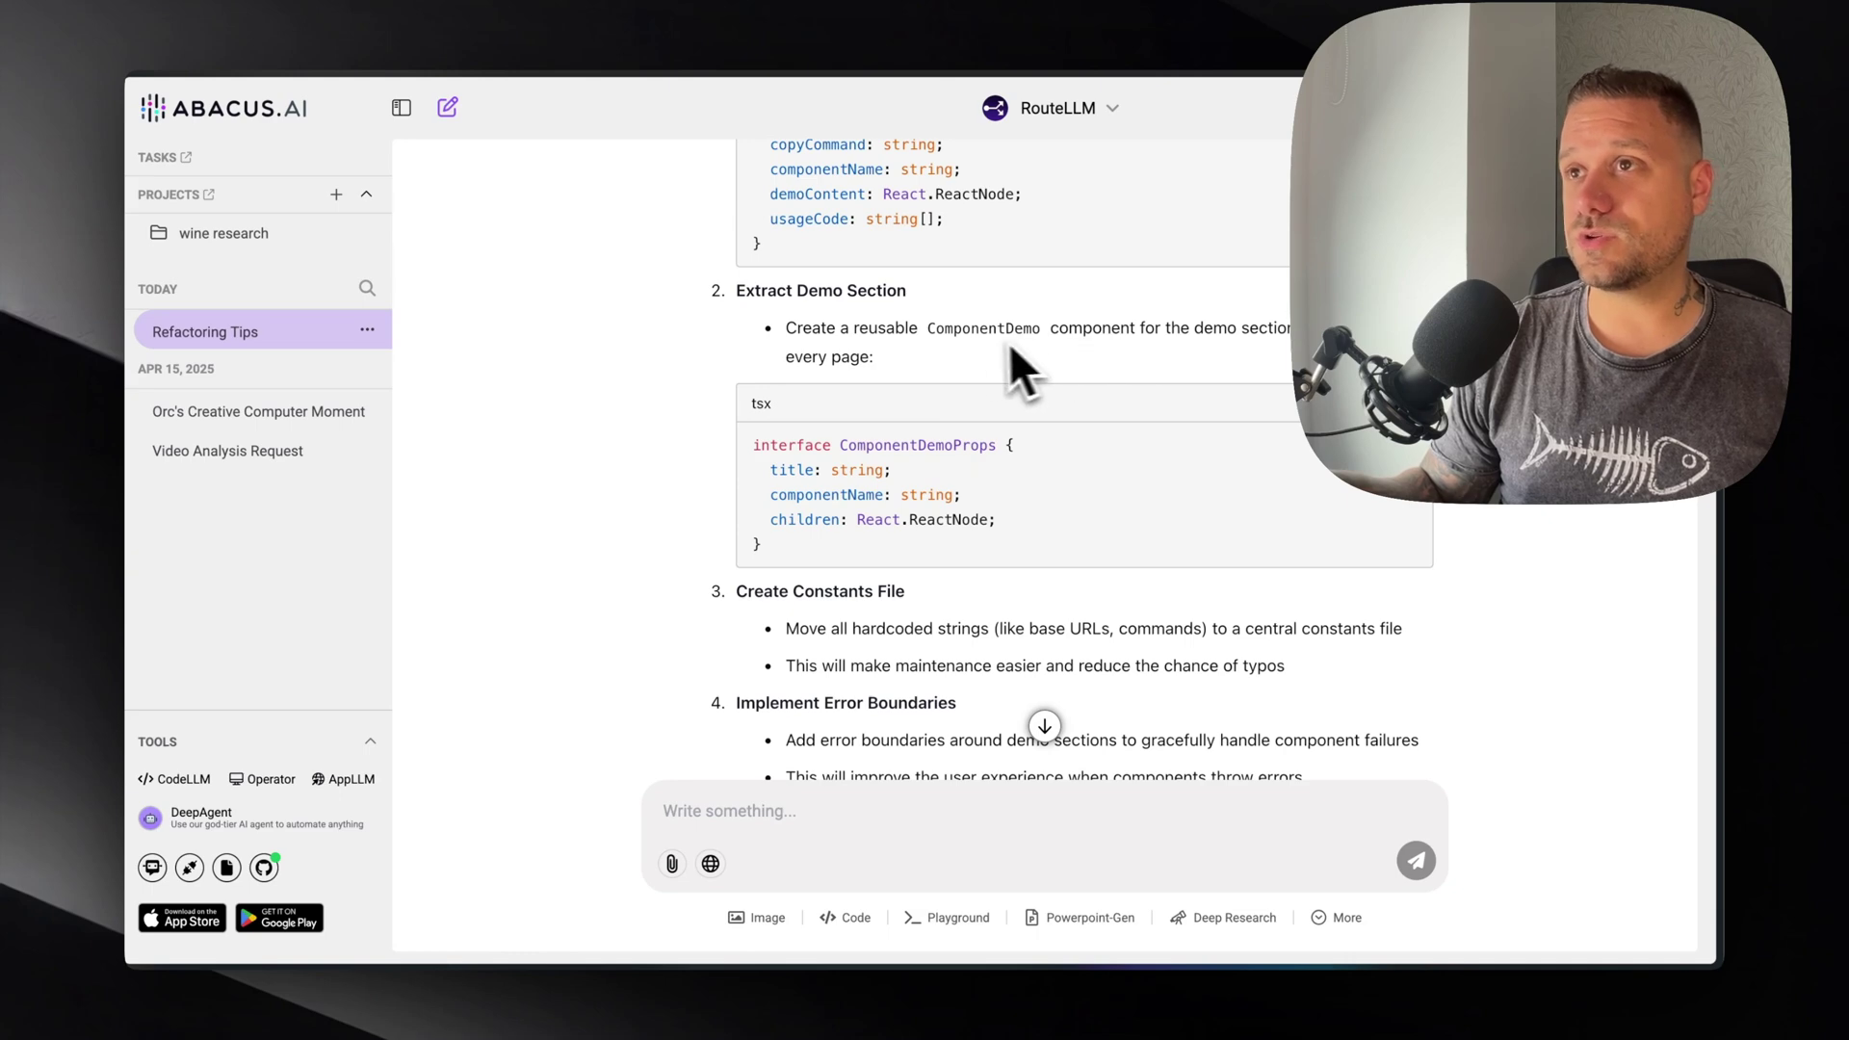
scroll(936, 352, down, 3)
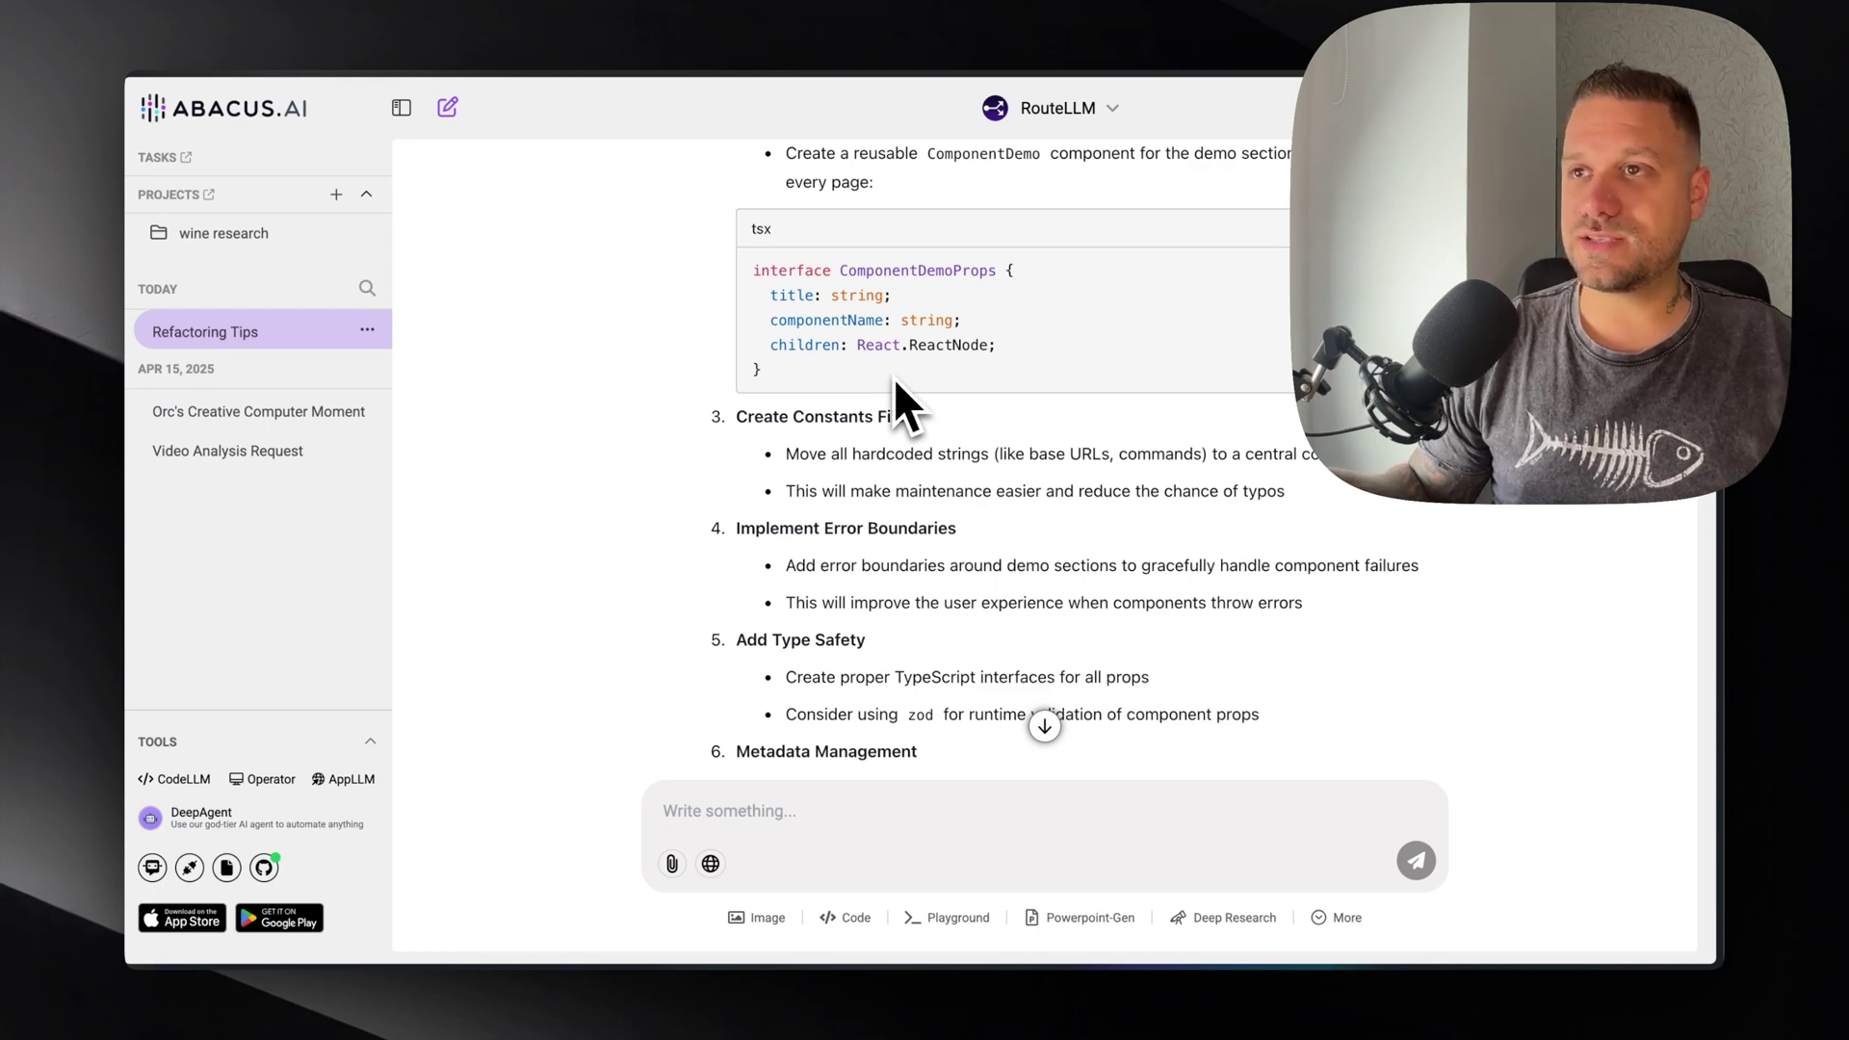
scroll(894, 378, down, 2)
scroll(893, 380, down, 2)
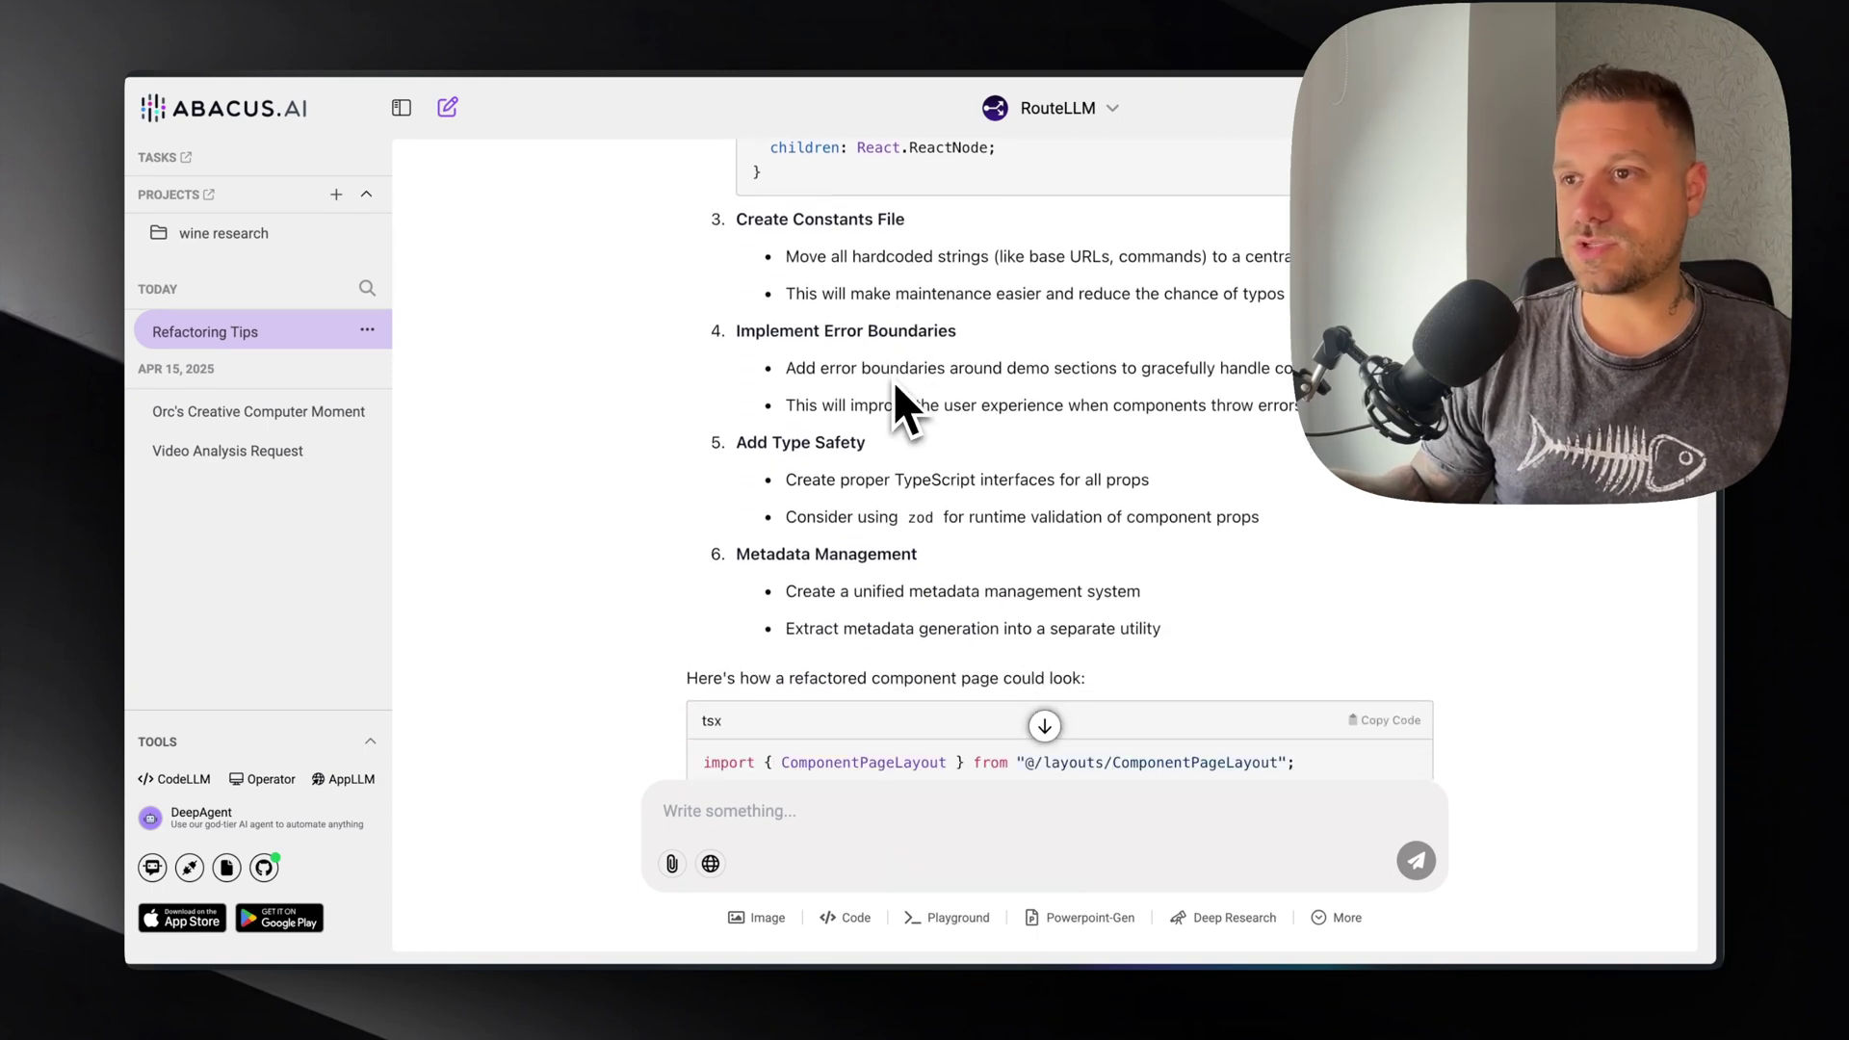
scroll(892, 379, down, 10)
scroll(893, 380, down, 9)
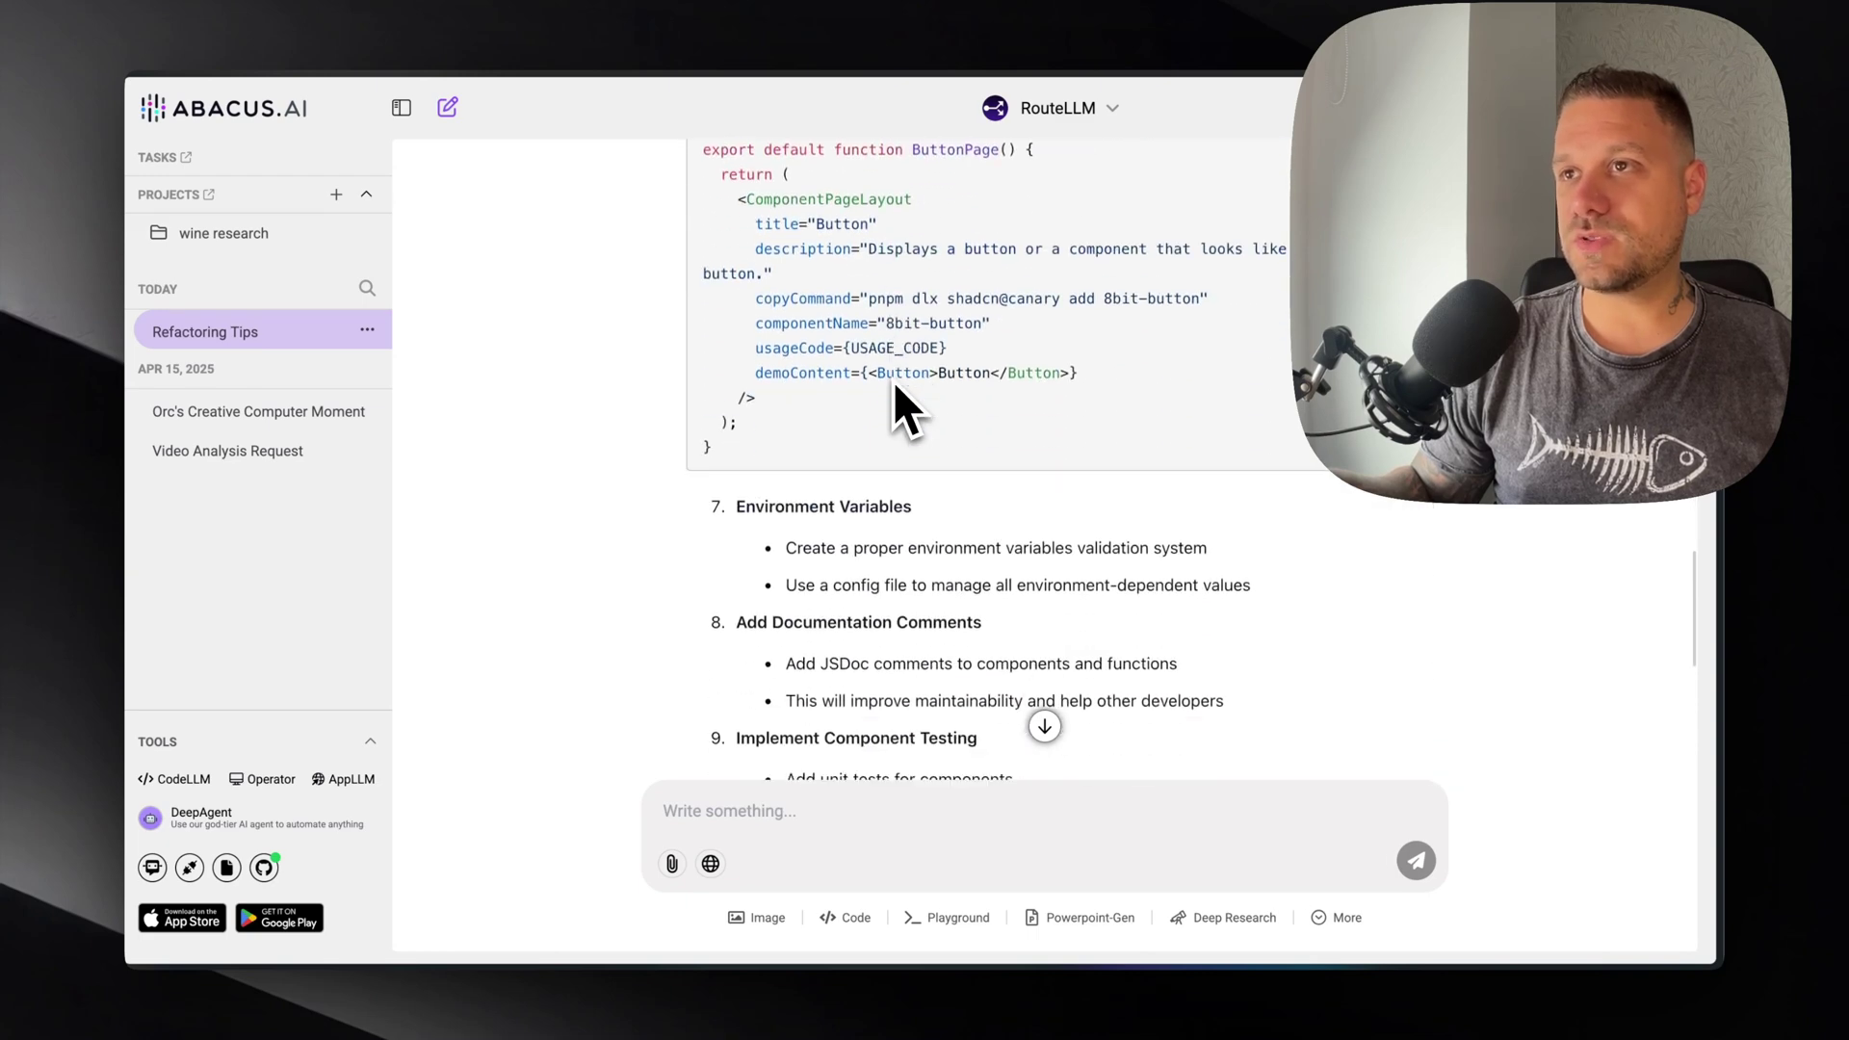
scroll(893, 379, down, 3)
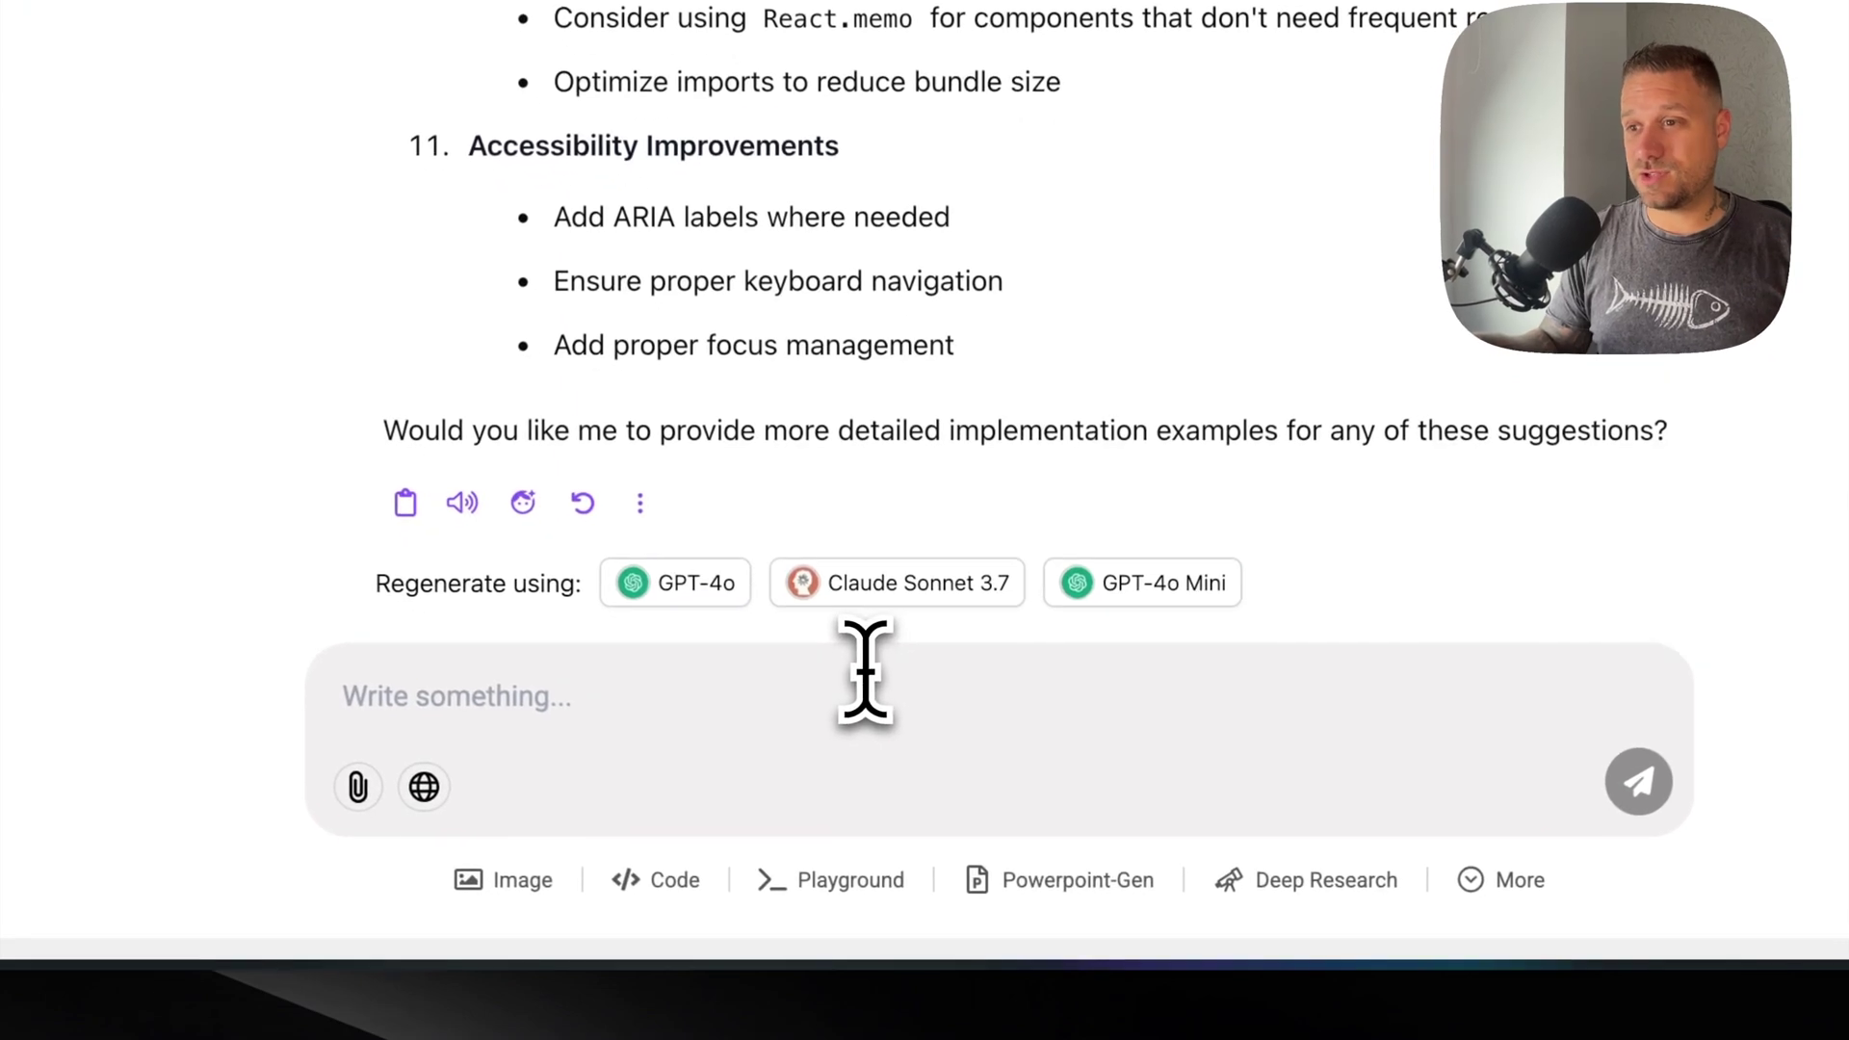
click(896, 708)
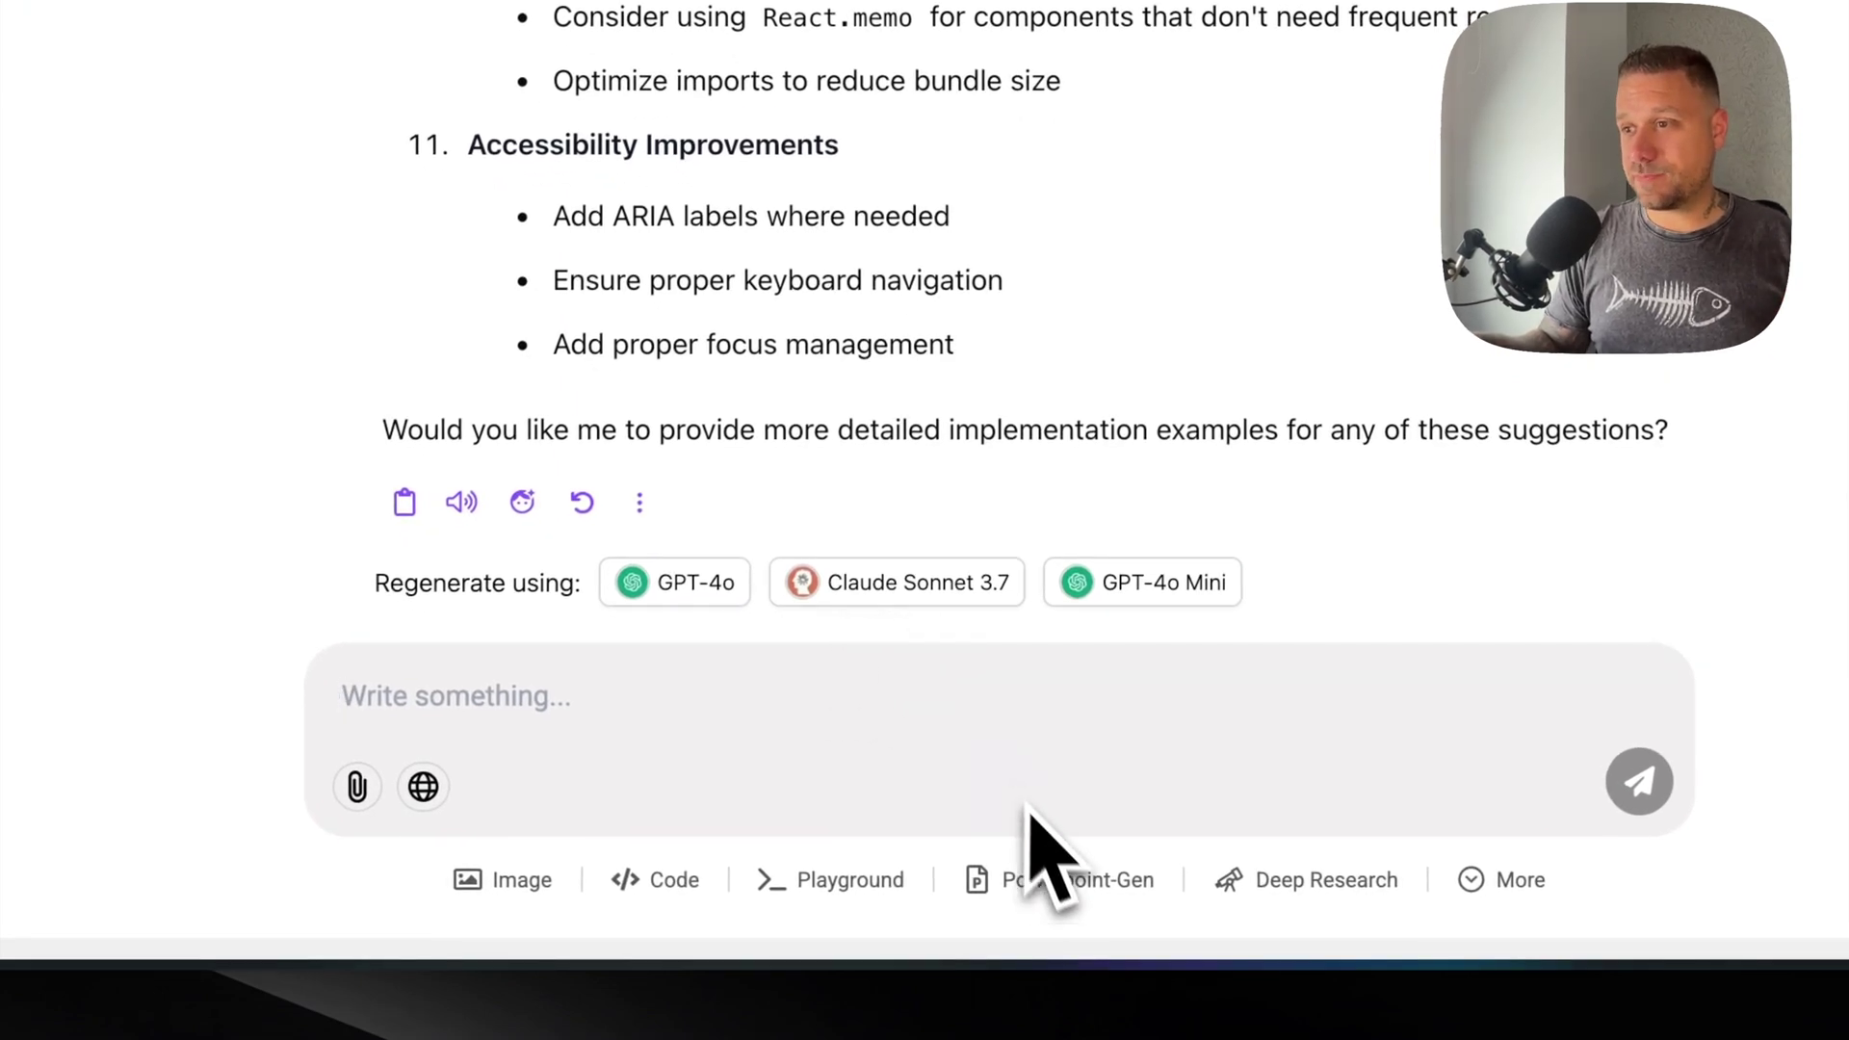
click(1058, 884)
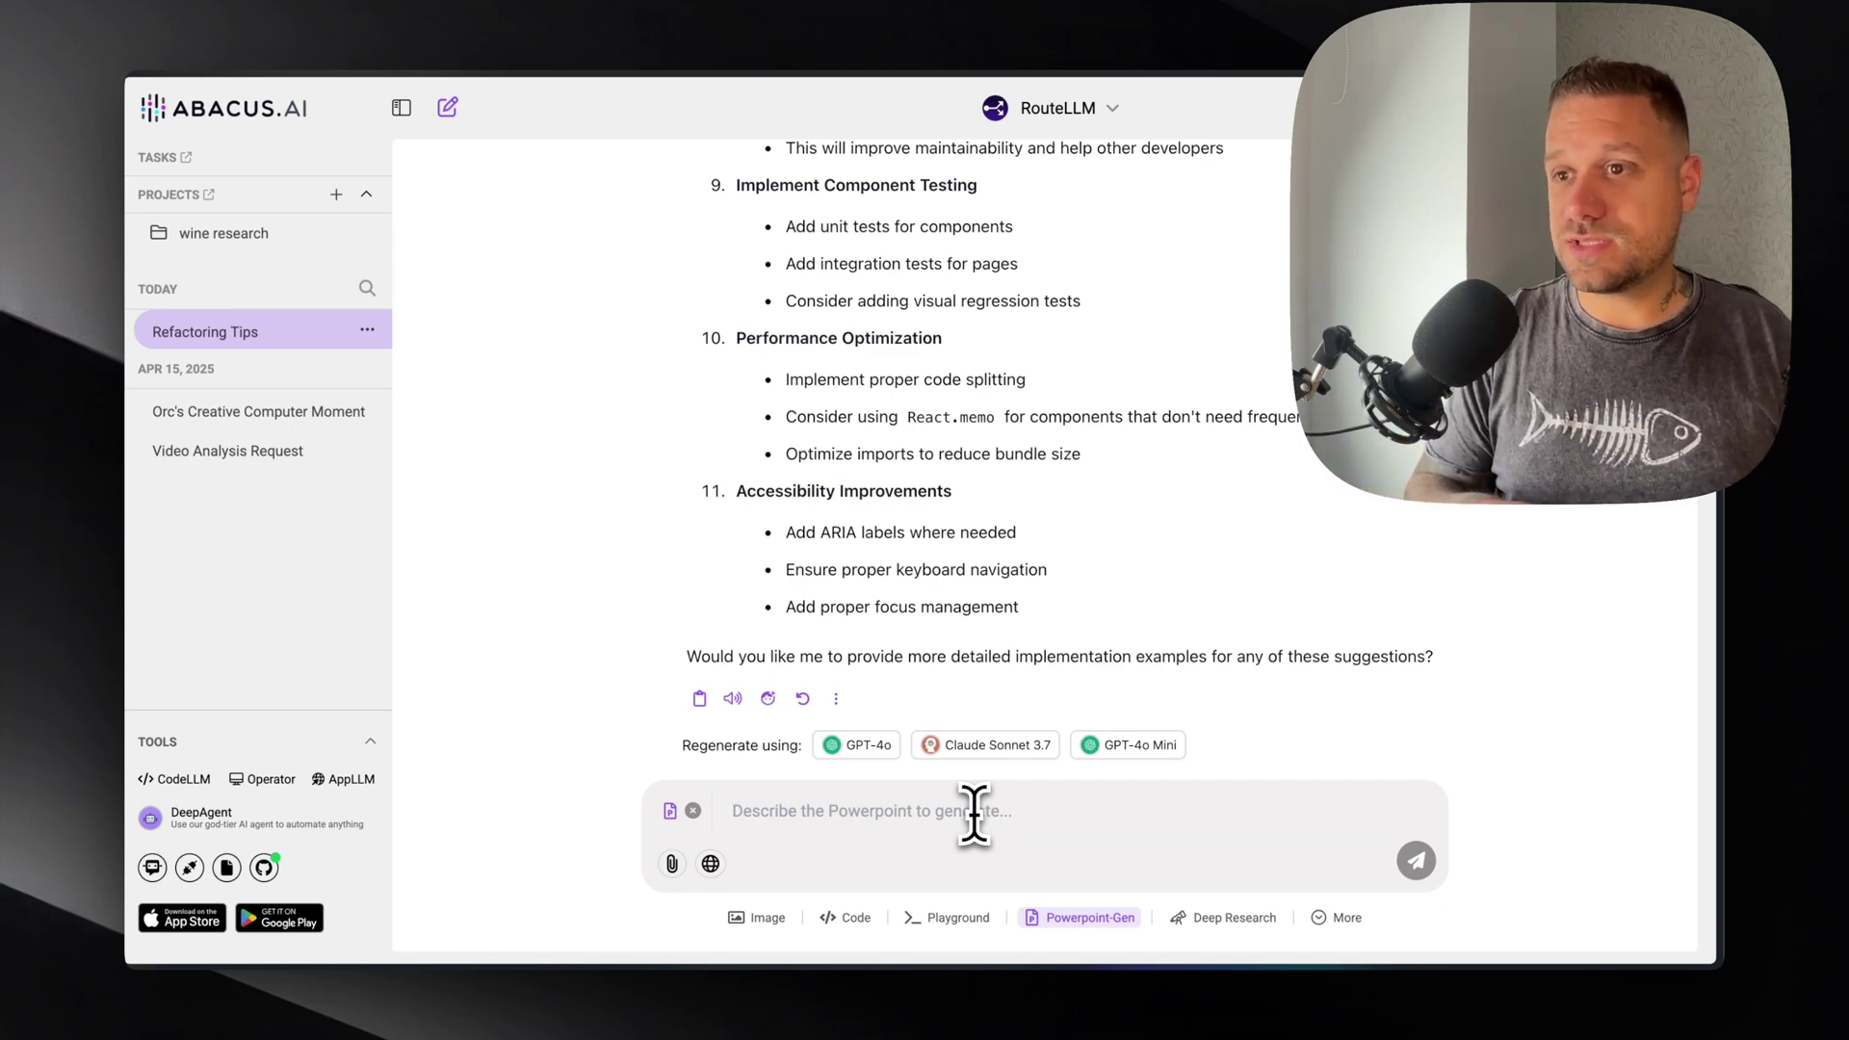
Request a 10-slide 8bitcn-UI presentation using the Modern template.
text(c)
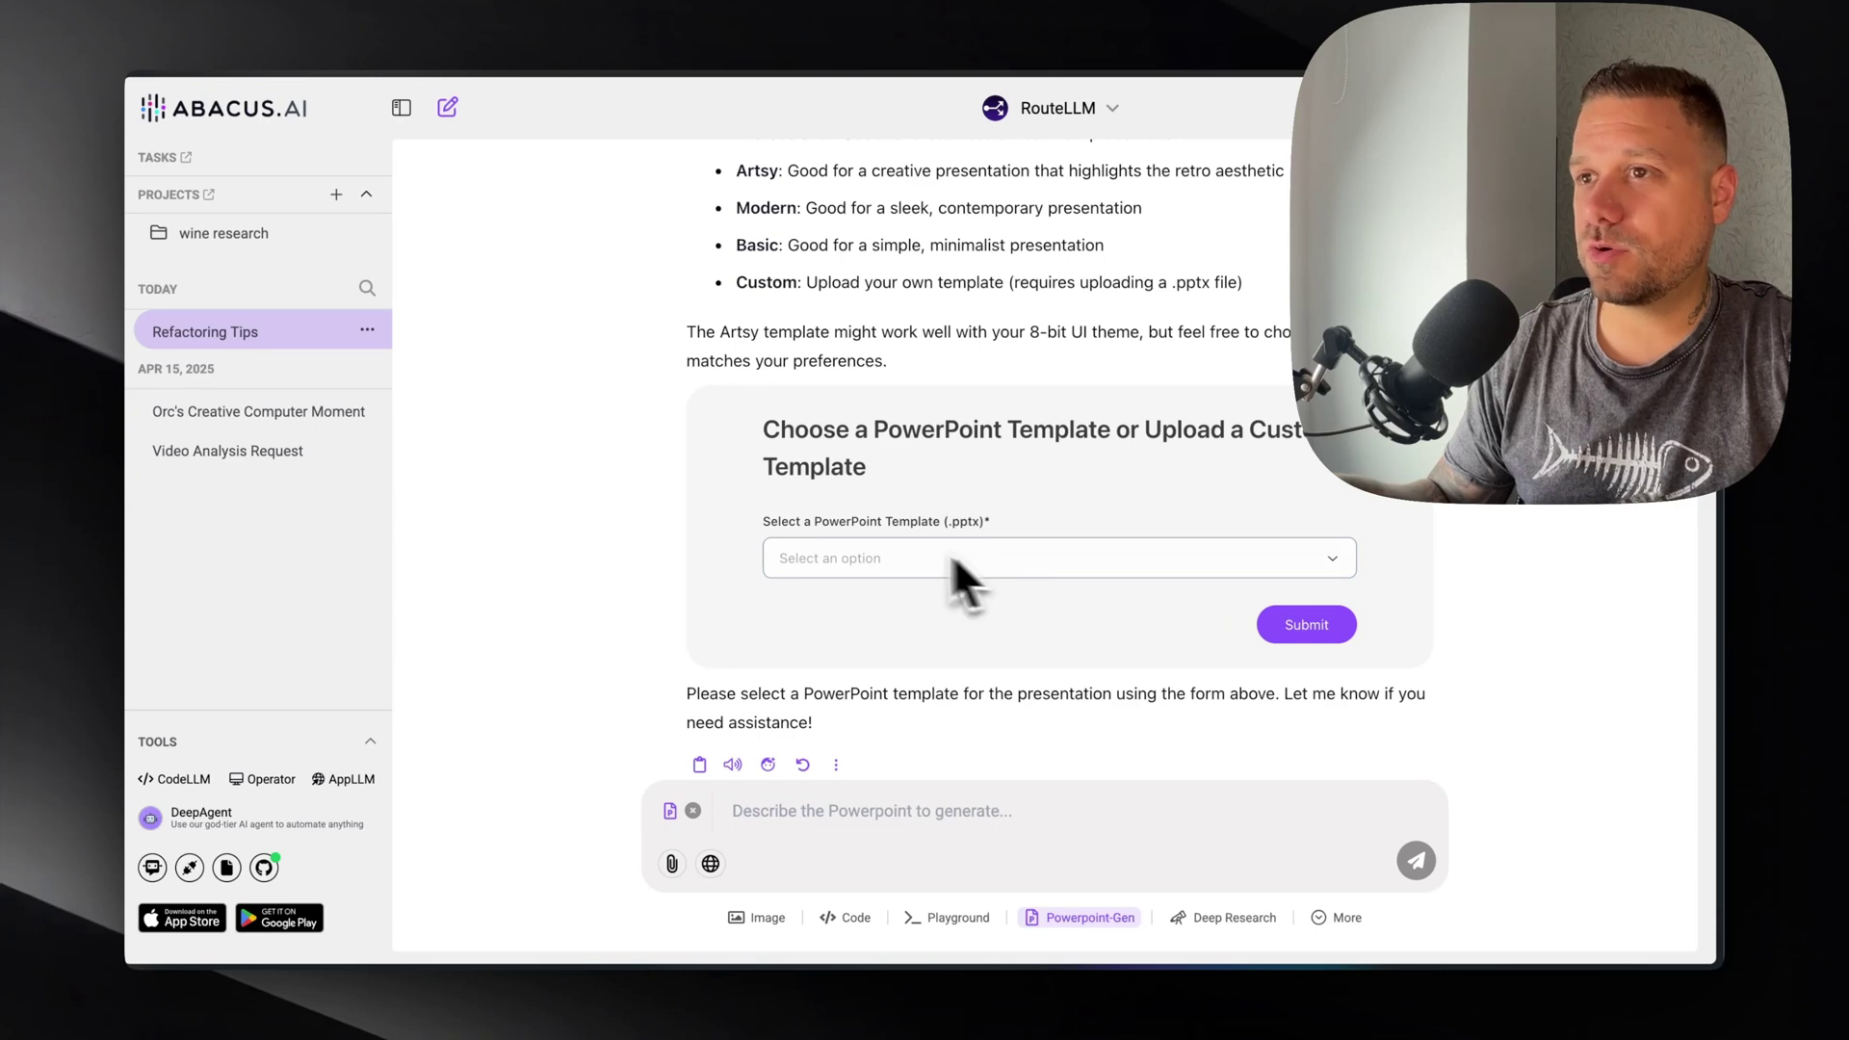
click(953, 559)
click(826, 657)
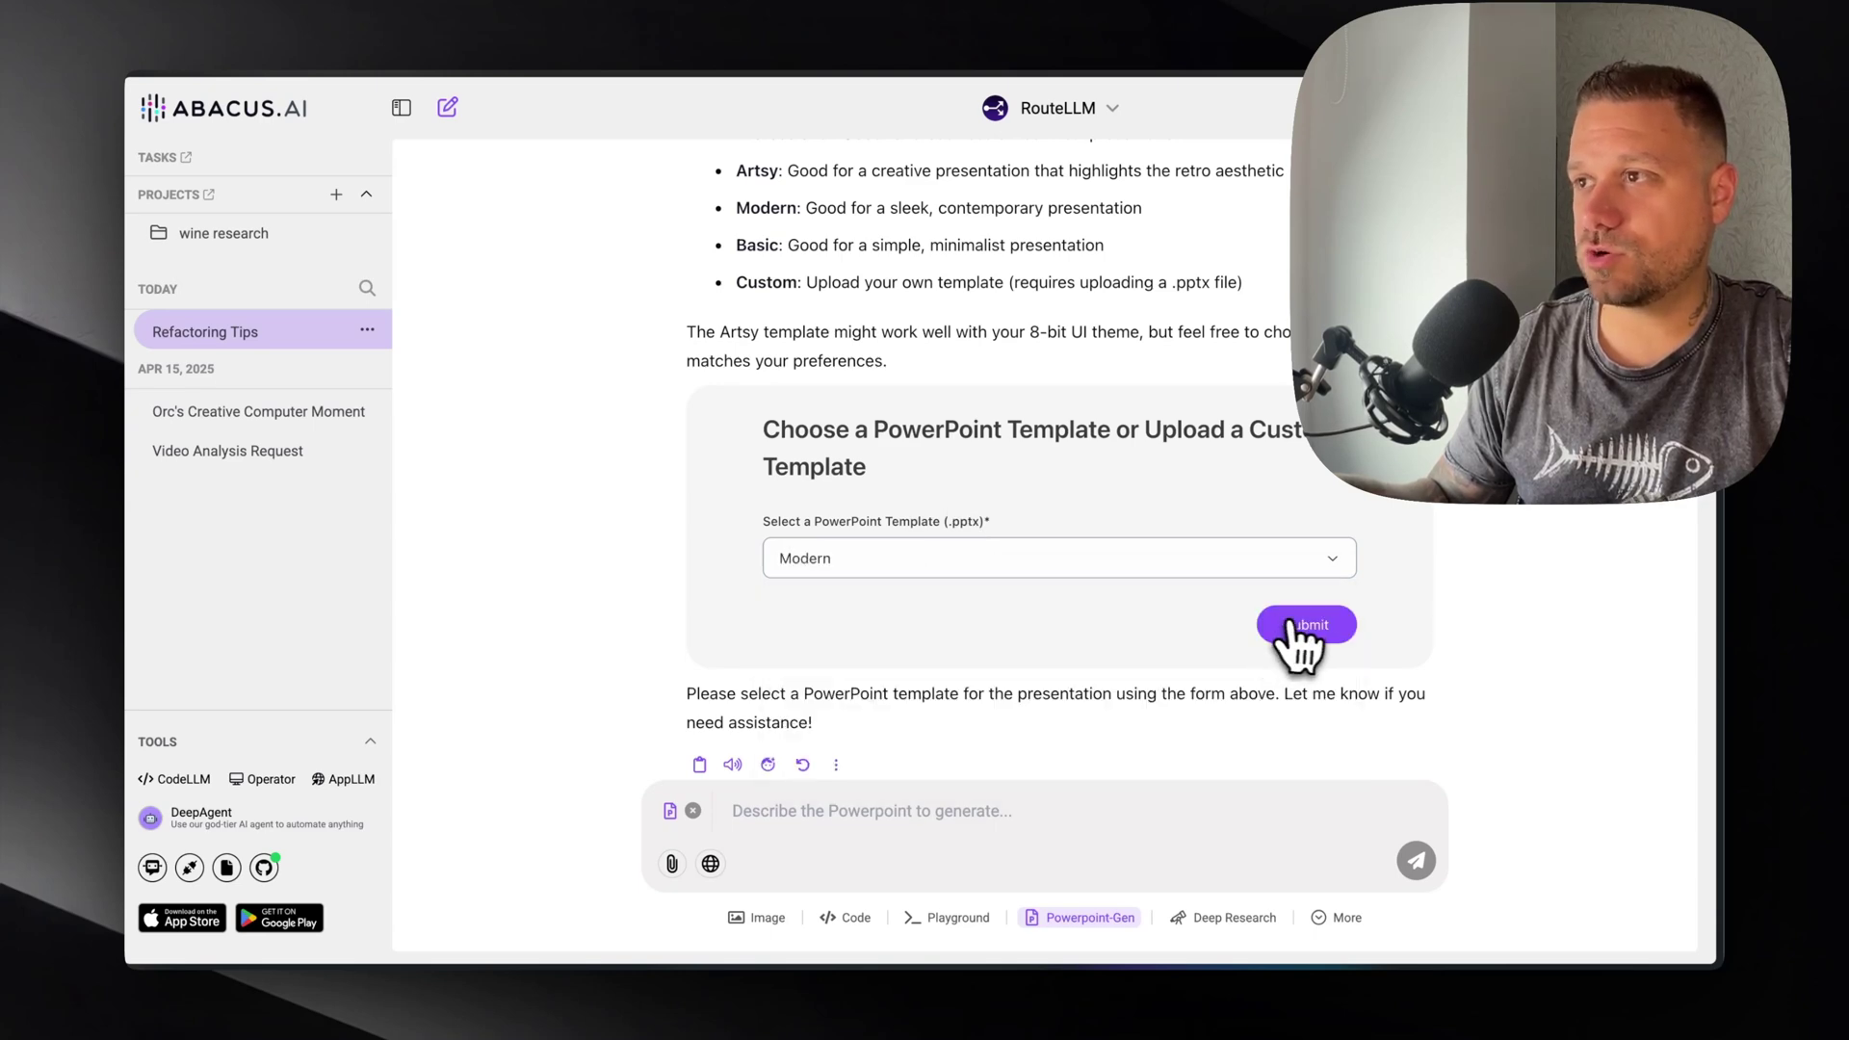
click(1292, 626)
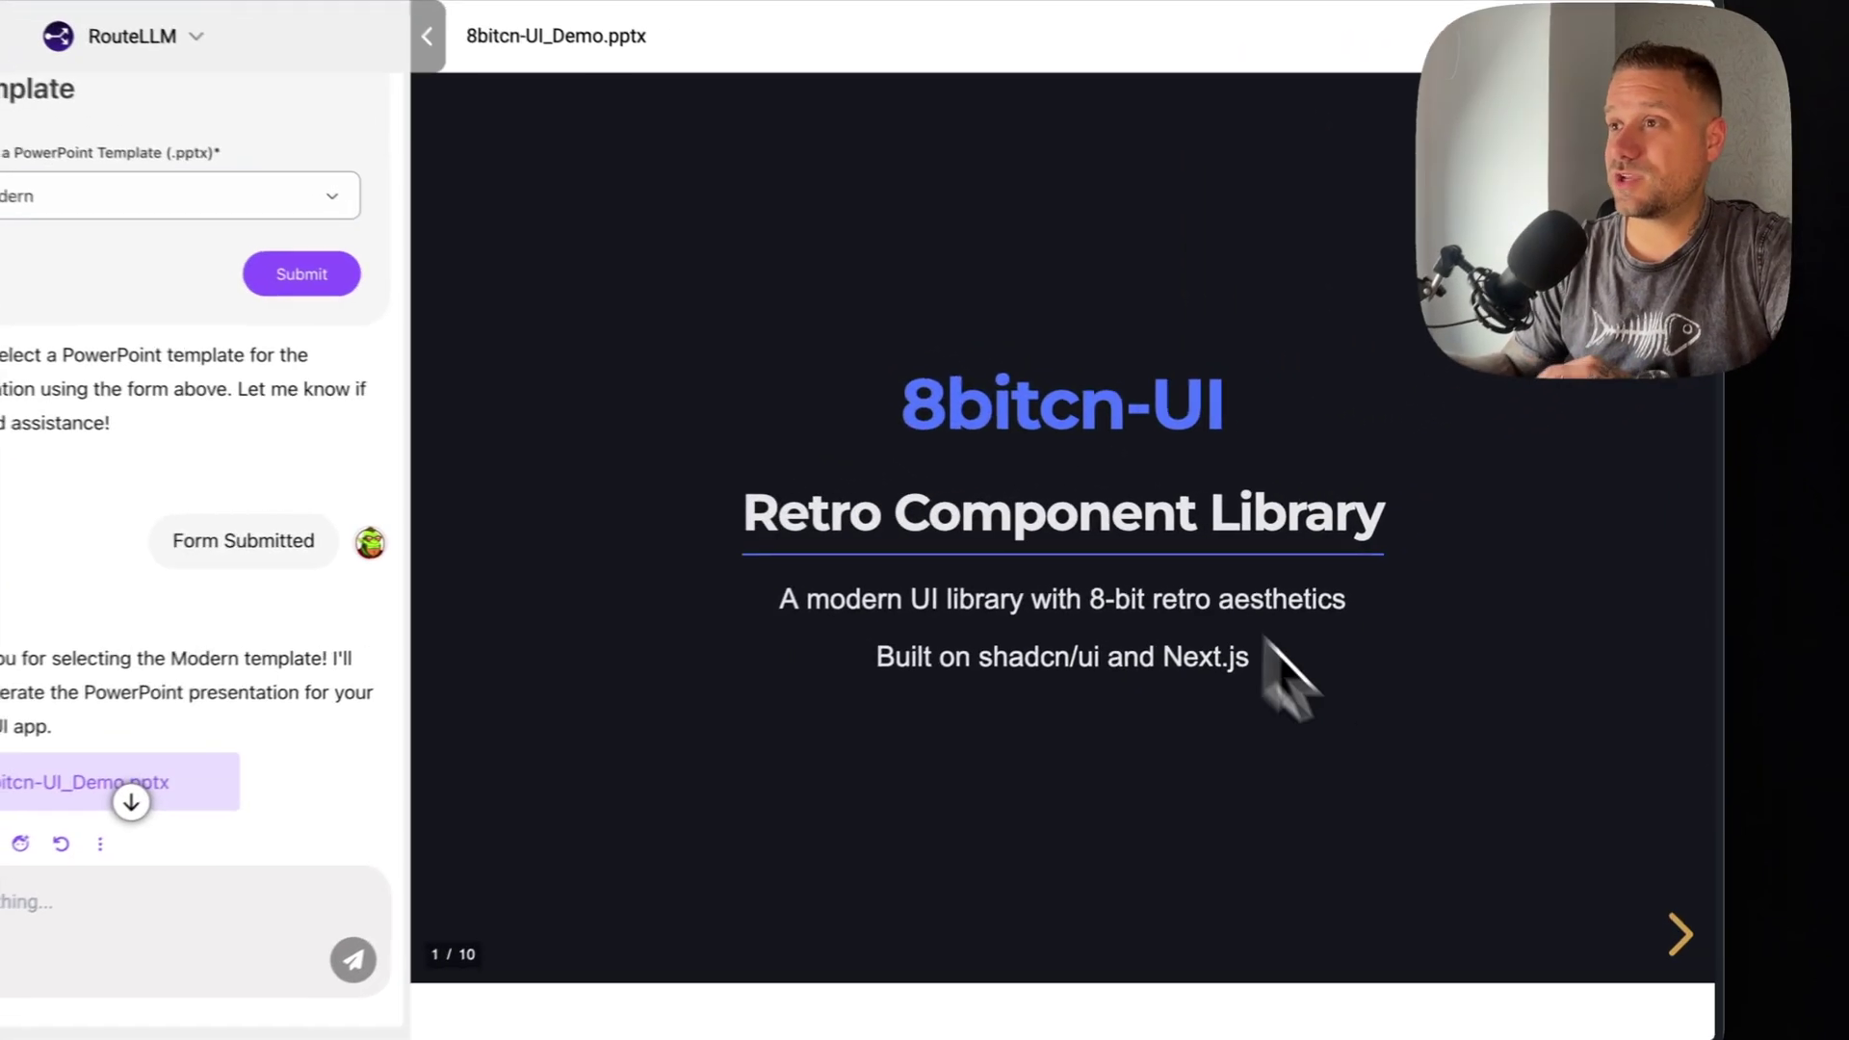
Step through slides 2 to 10, from 'What is 8bitcn-UI?' to 'Thank You!'.
click(1680, 939)
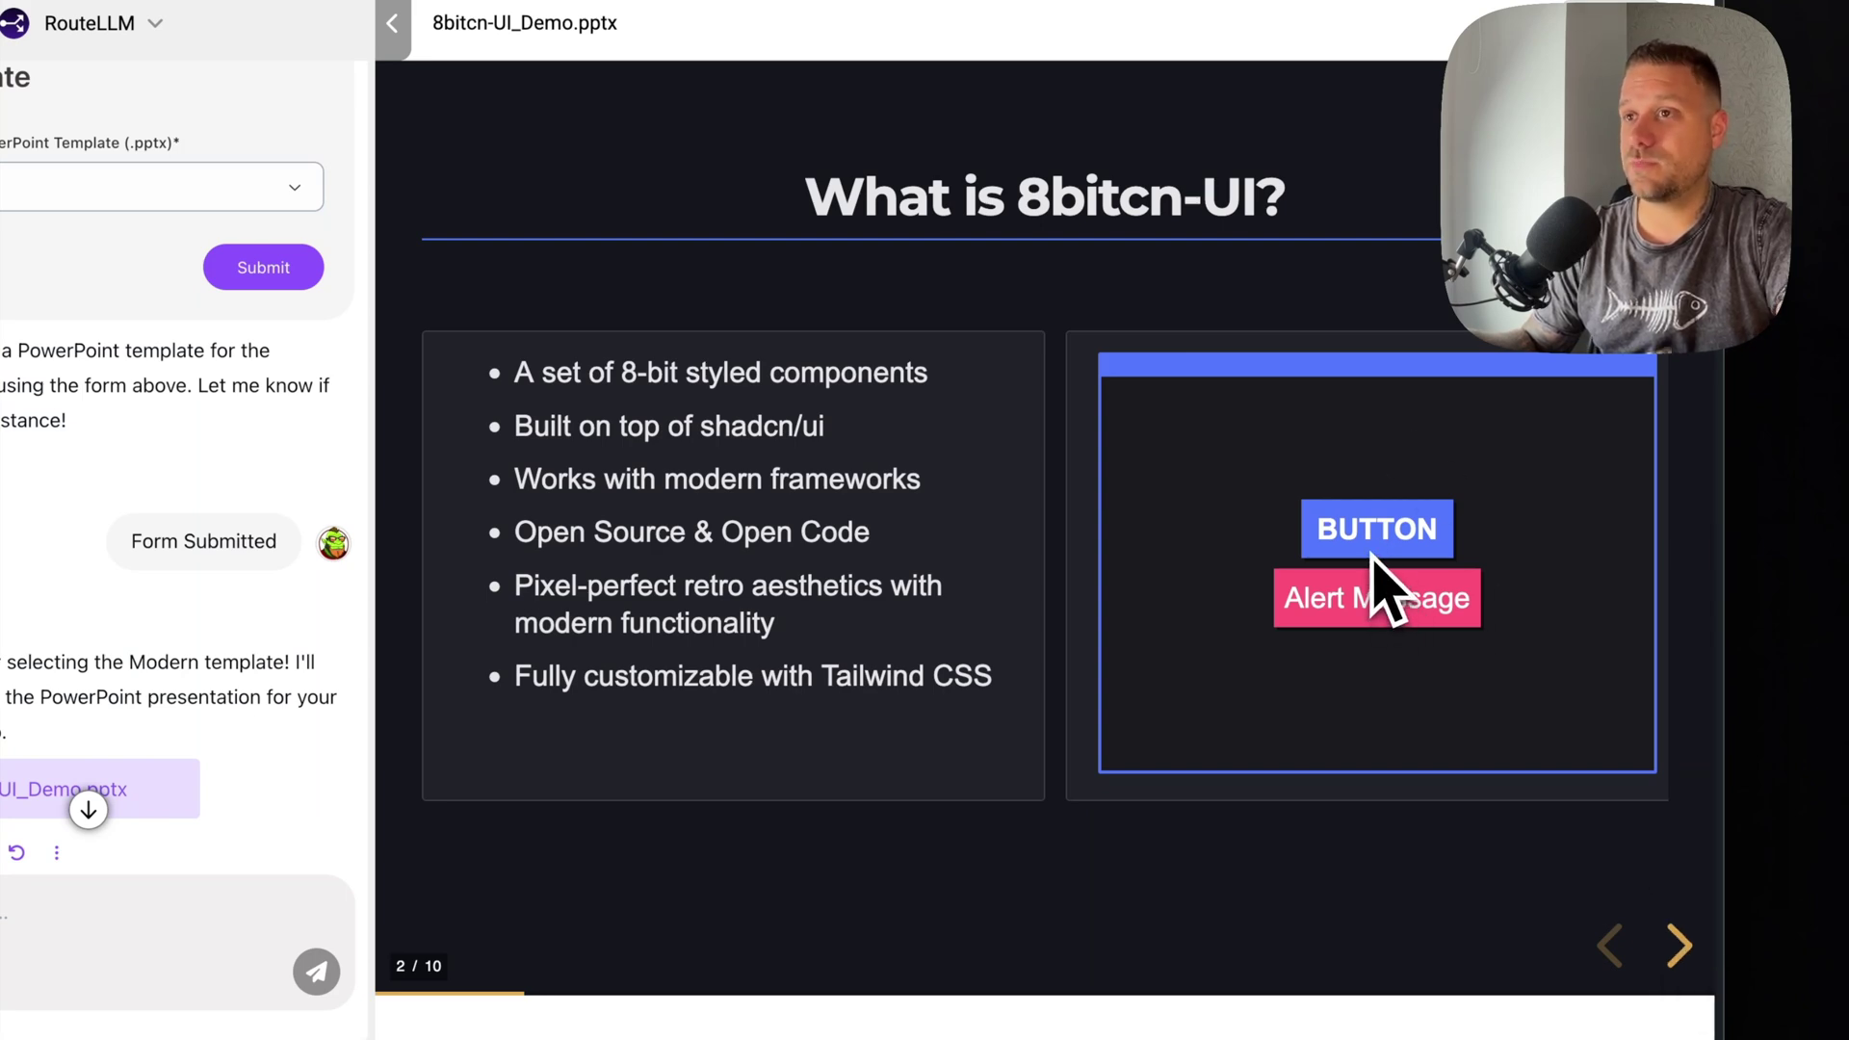
click(1679, 946)
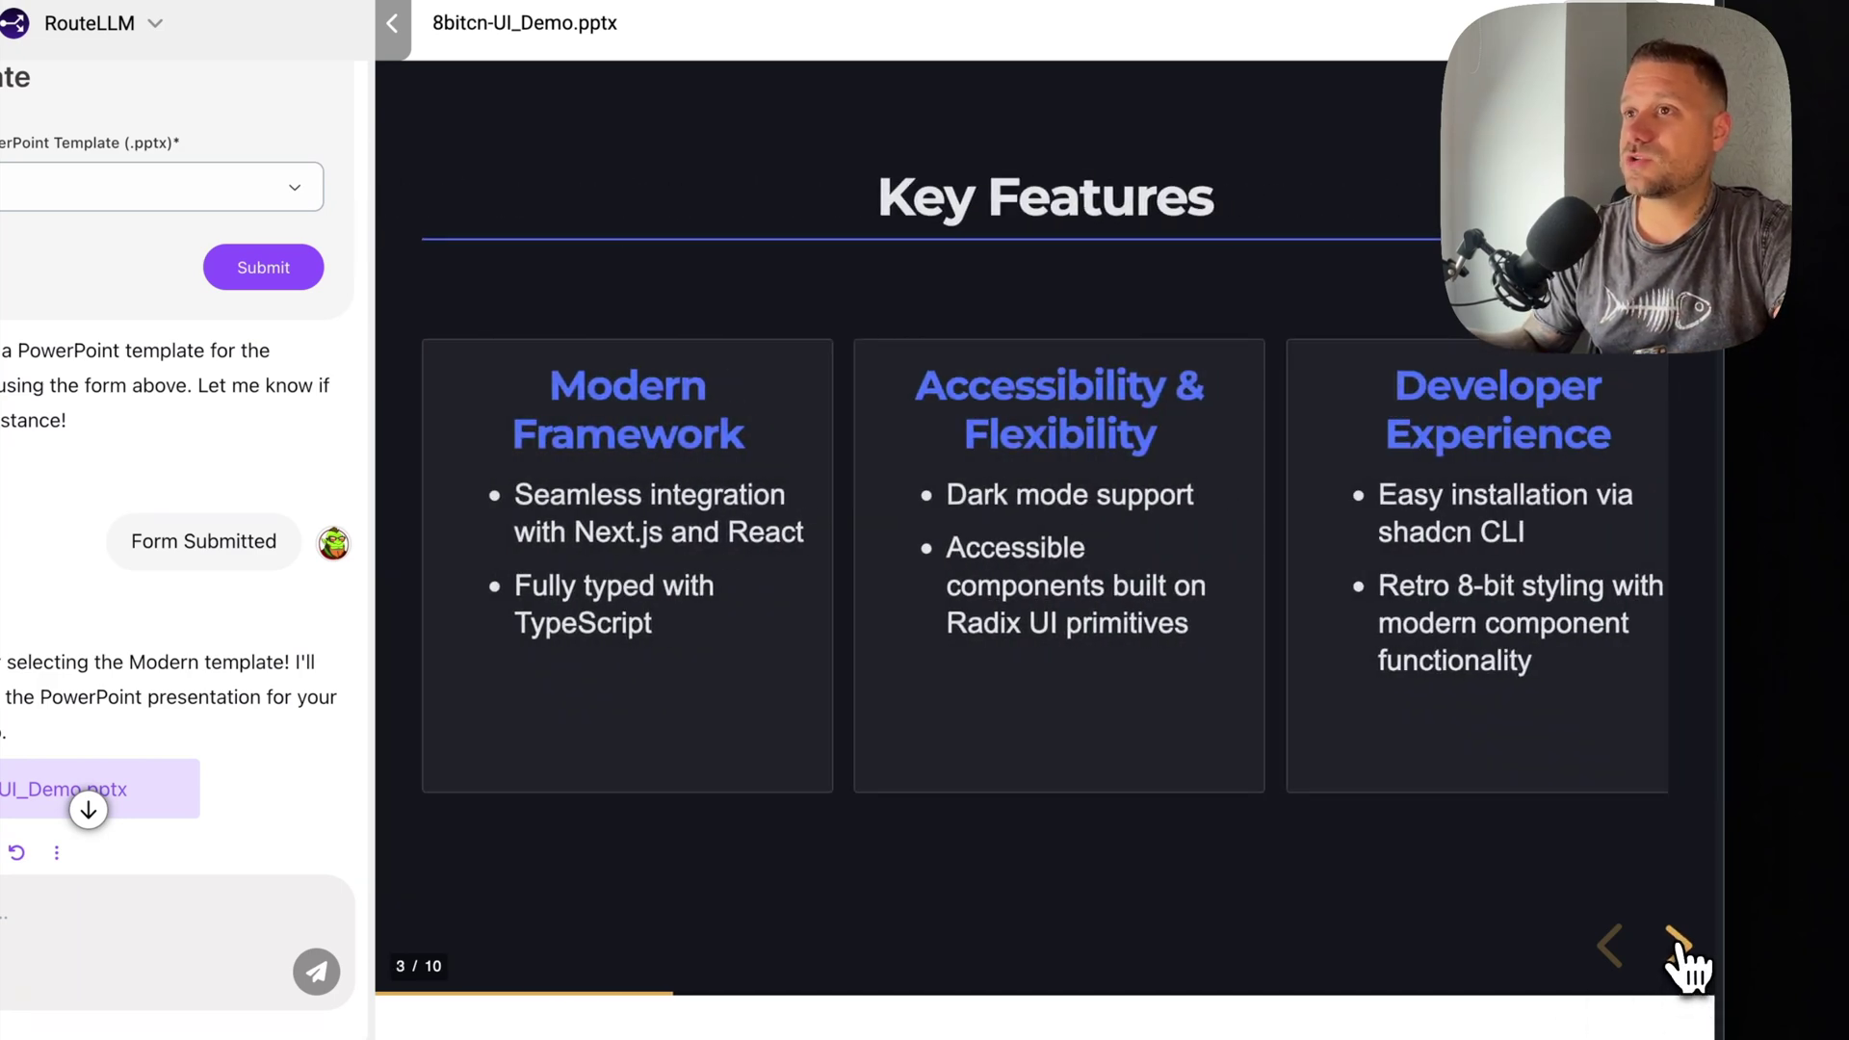
click(1678, 947)
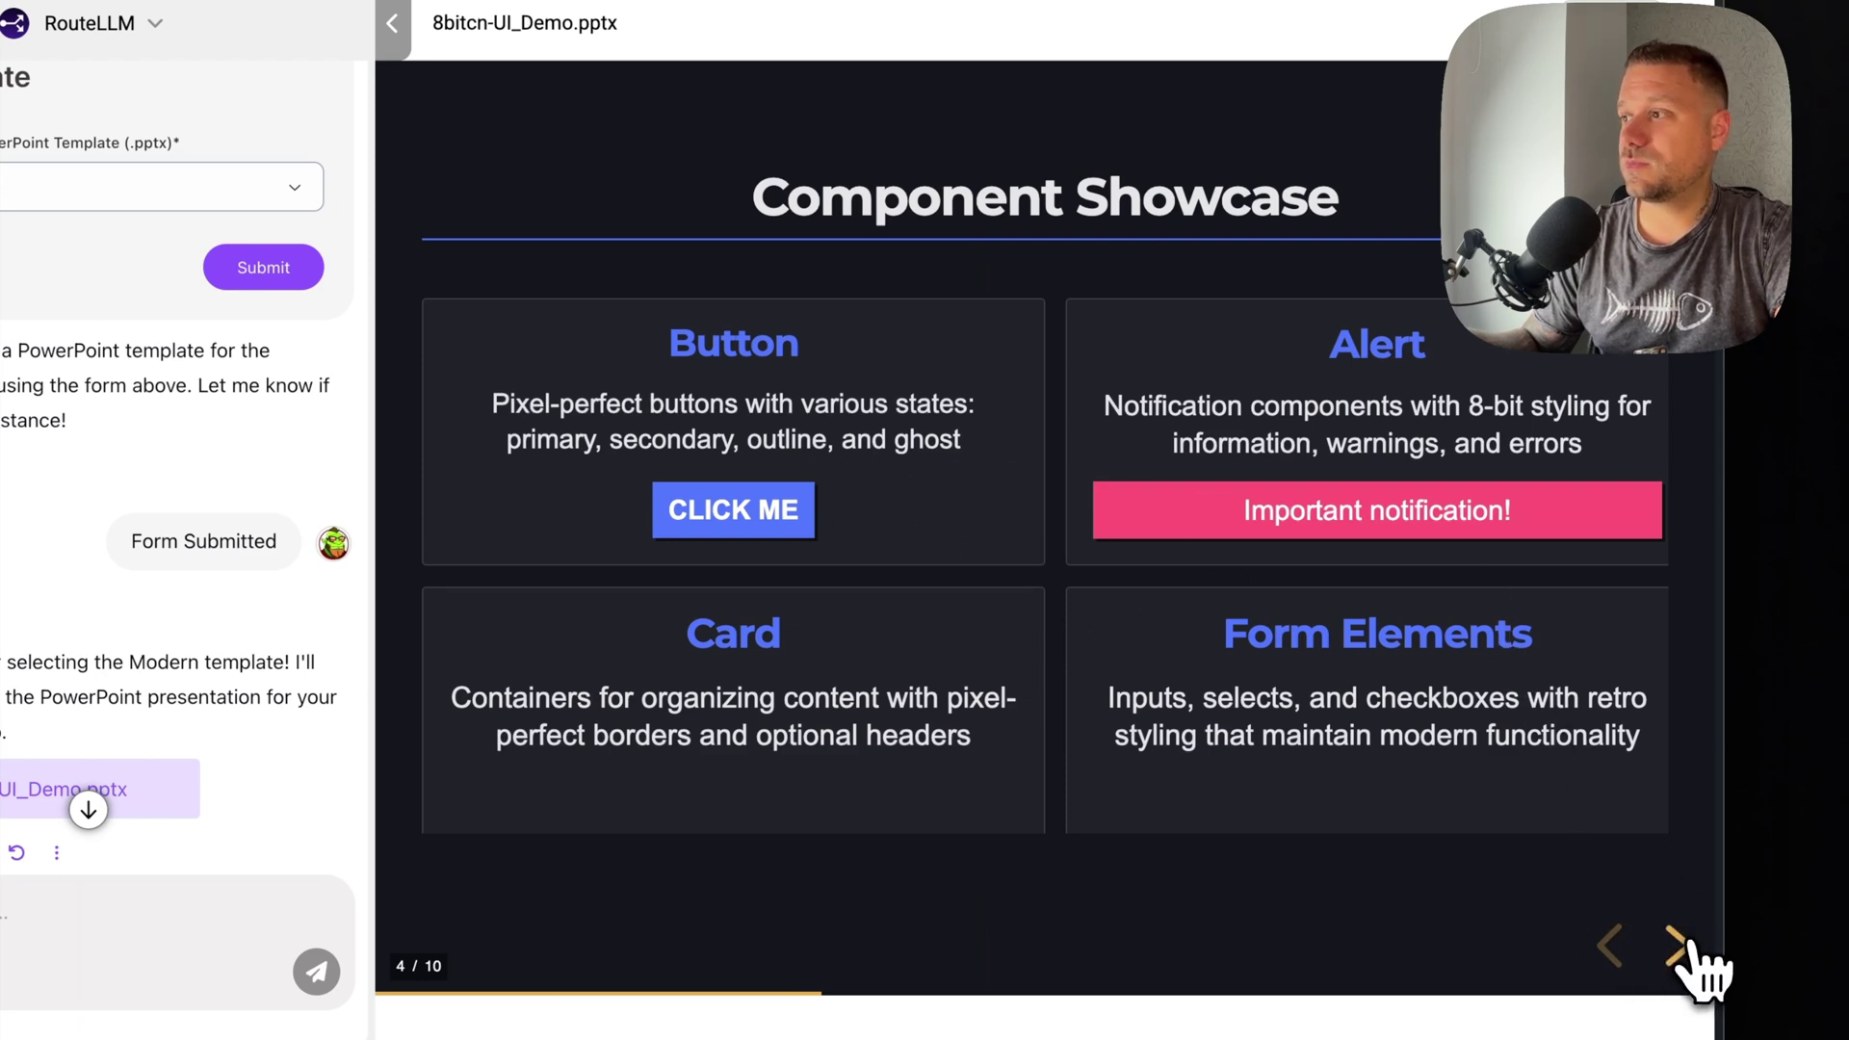
click(1678, 947)
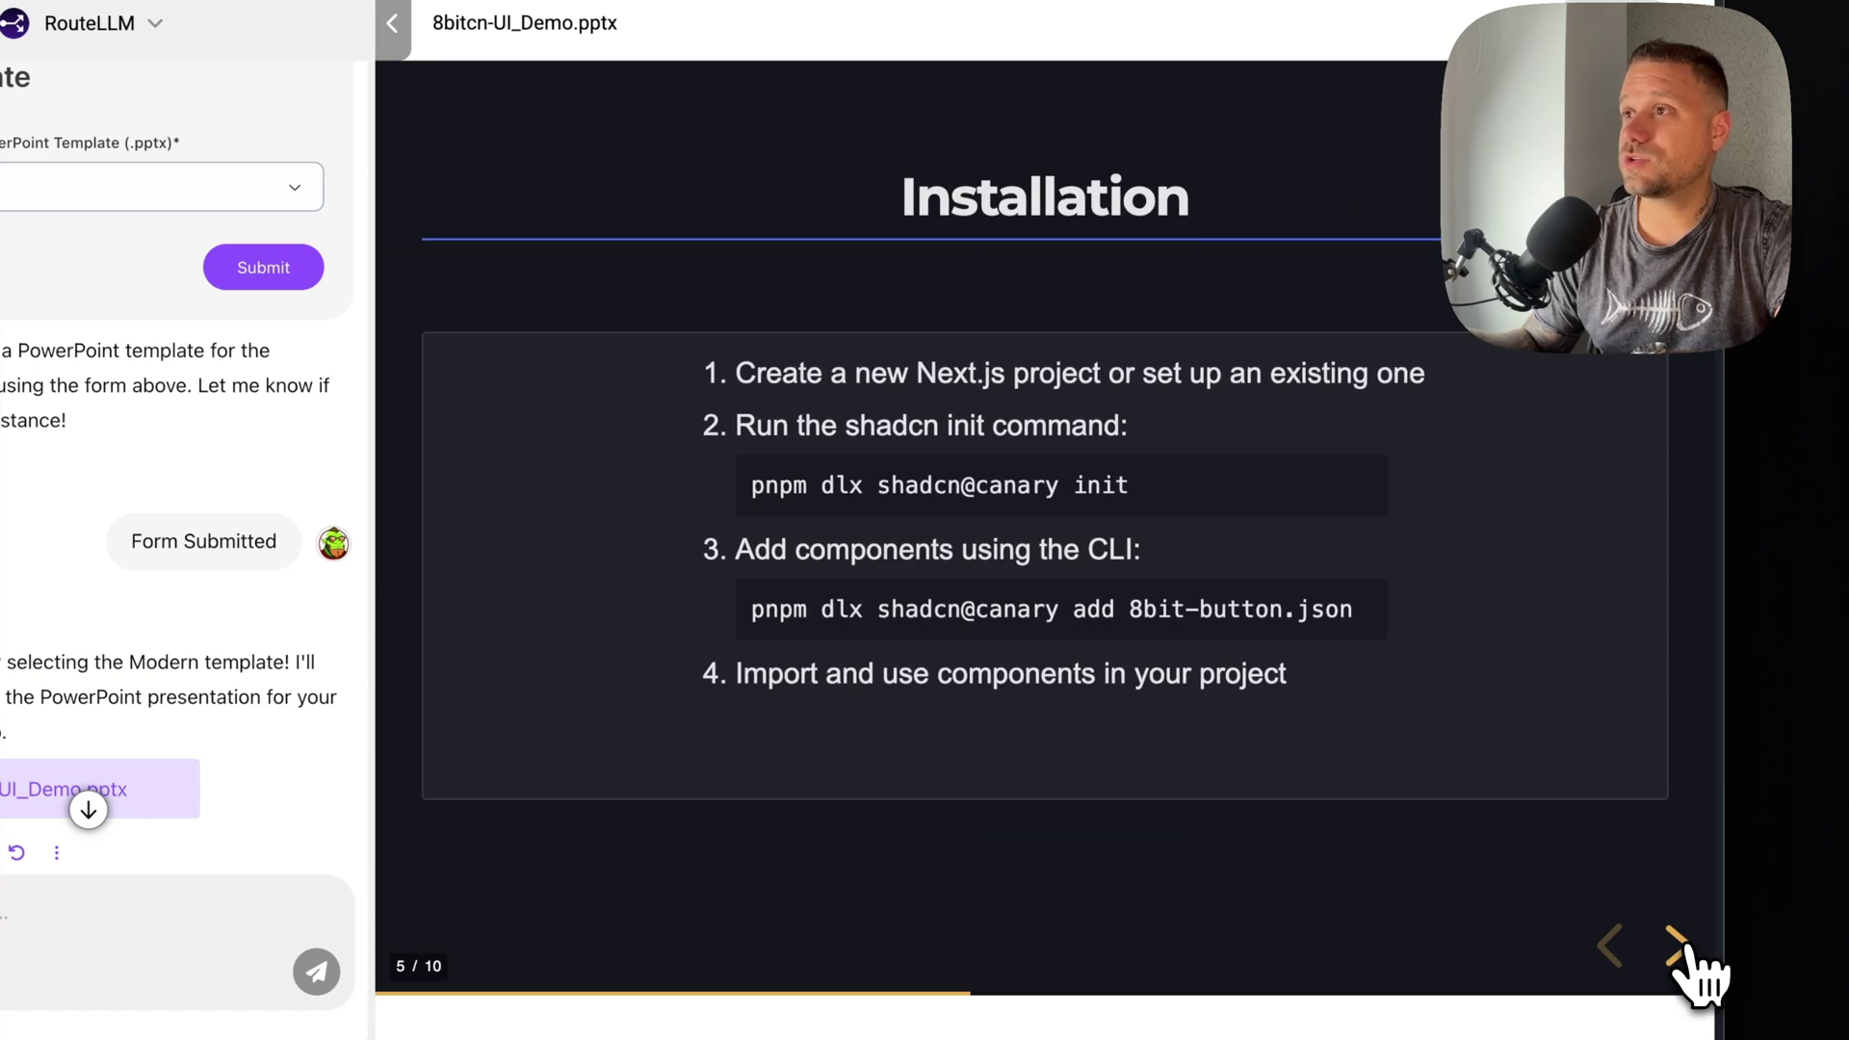
click(1679, 947)
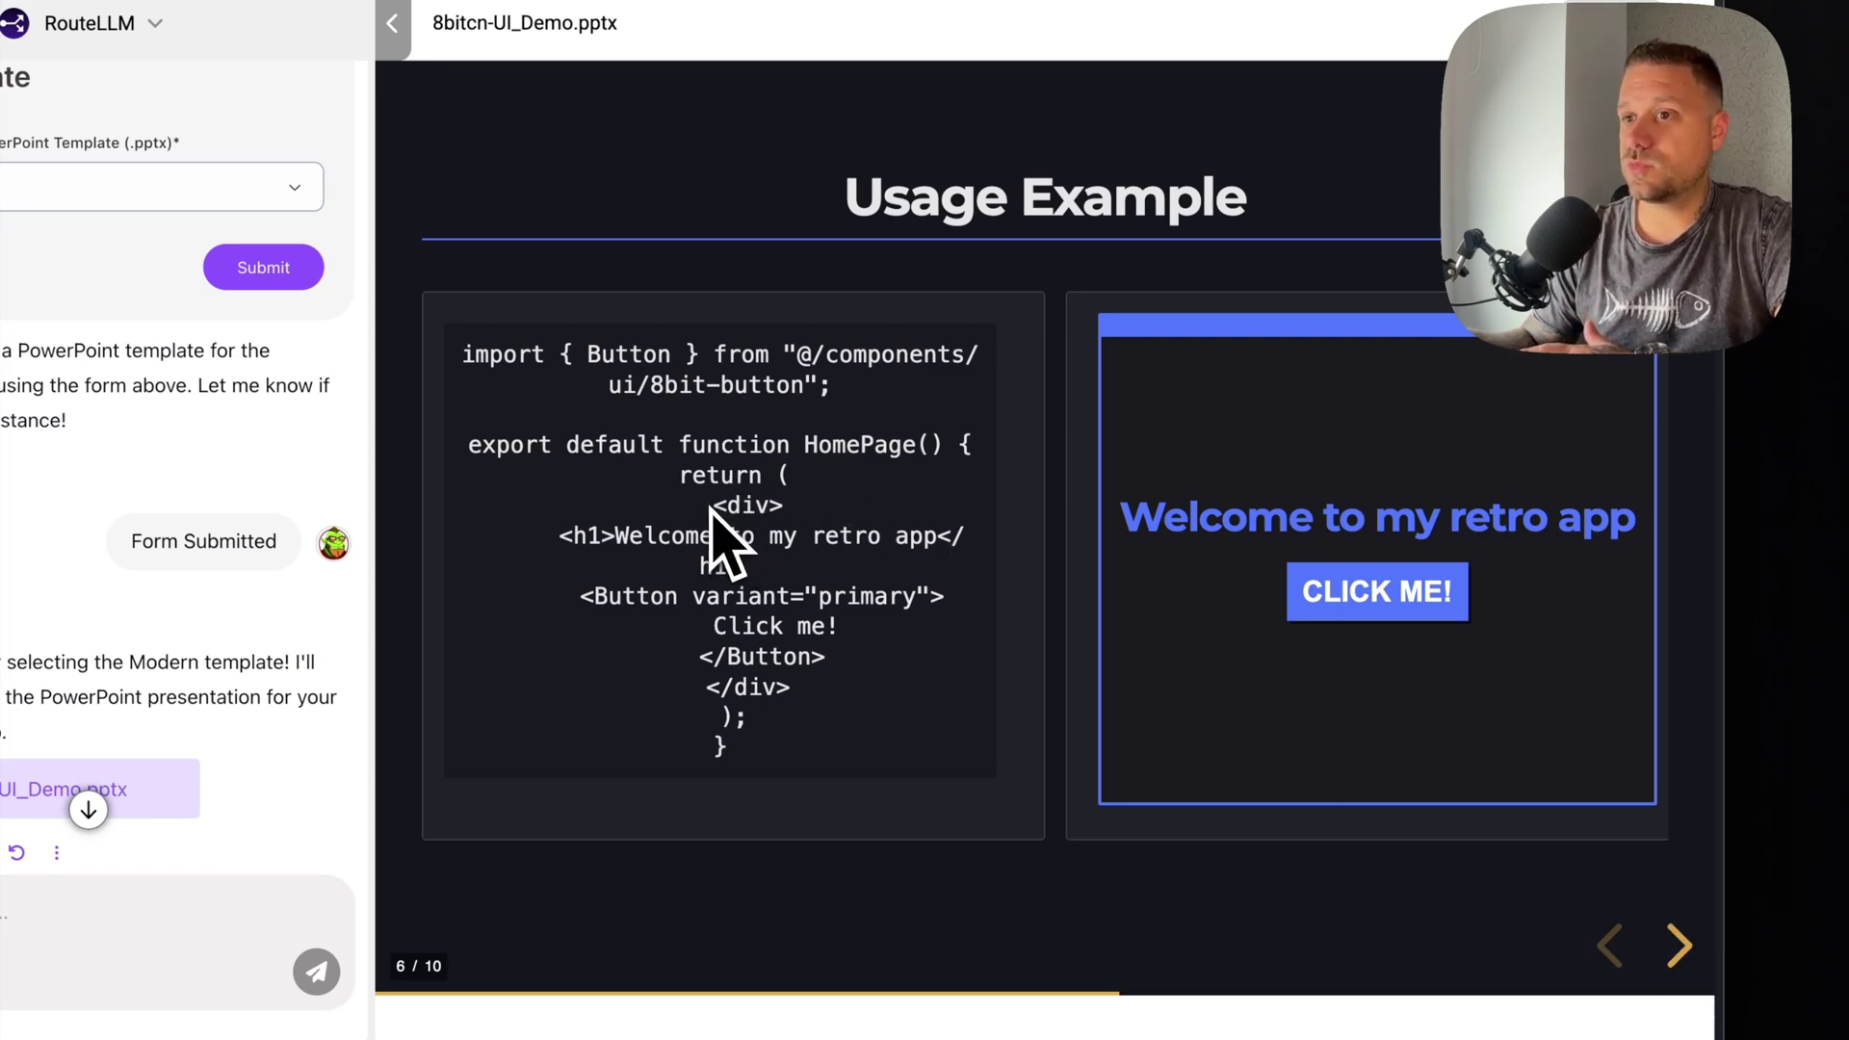
click(1676, 949)
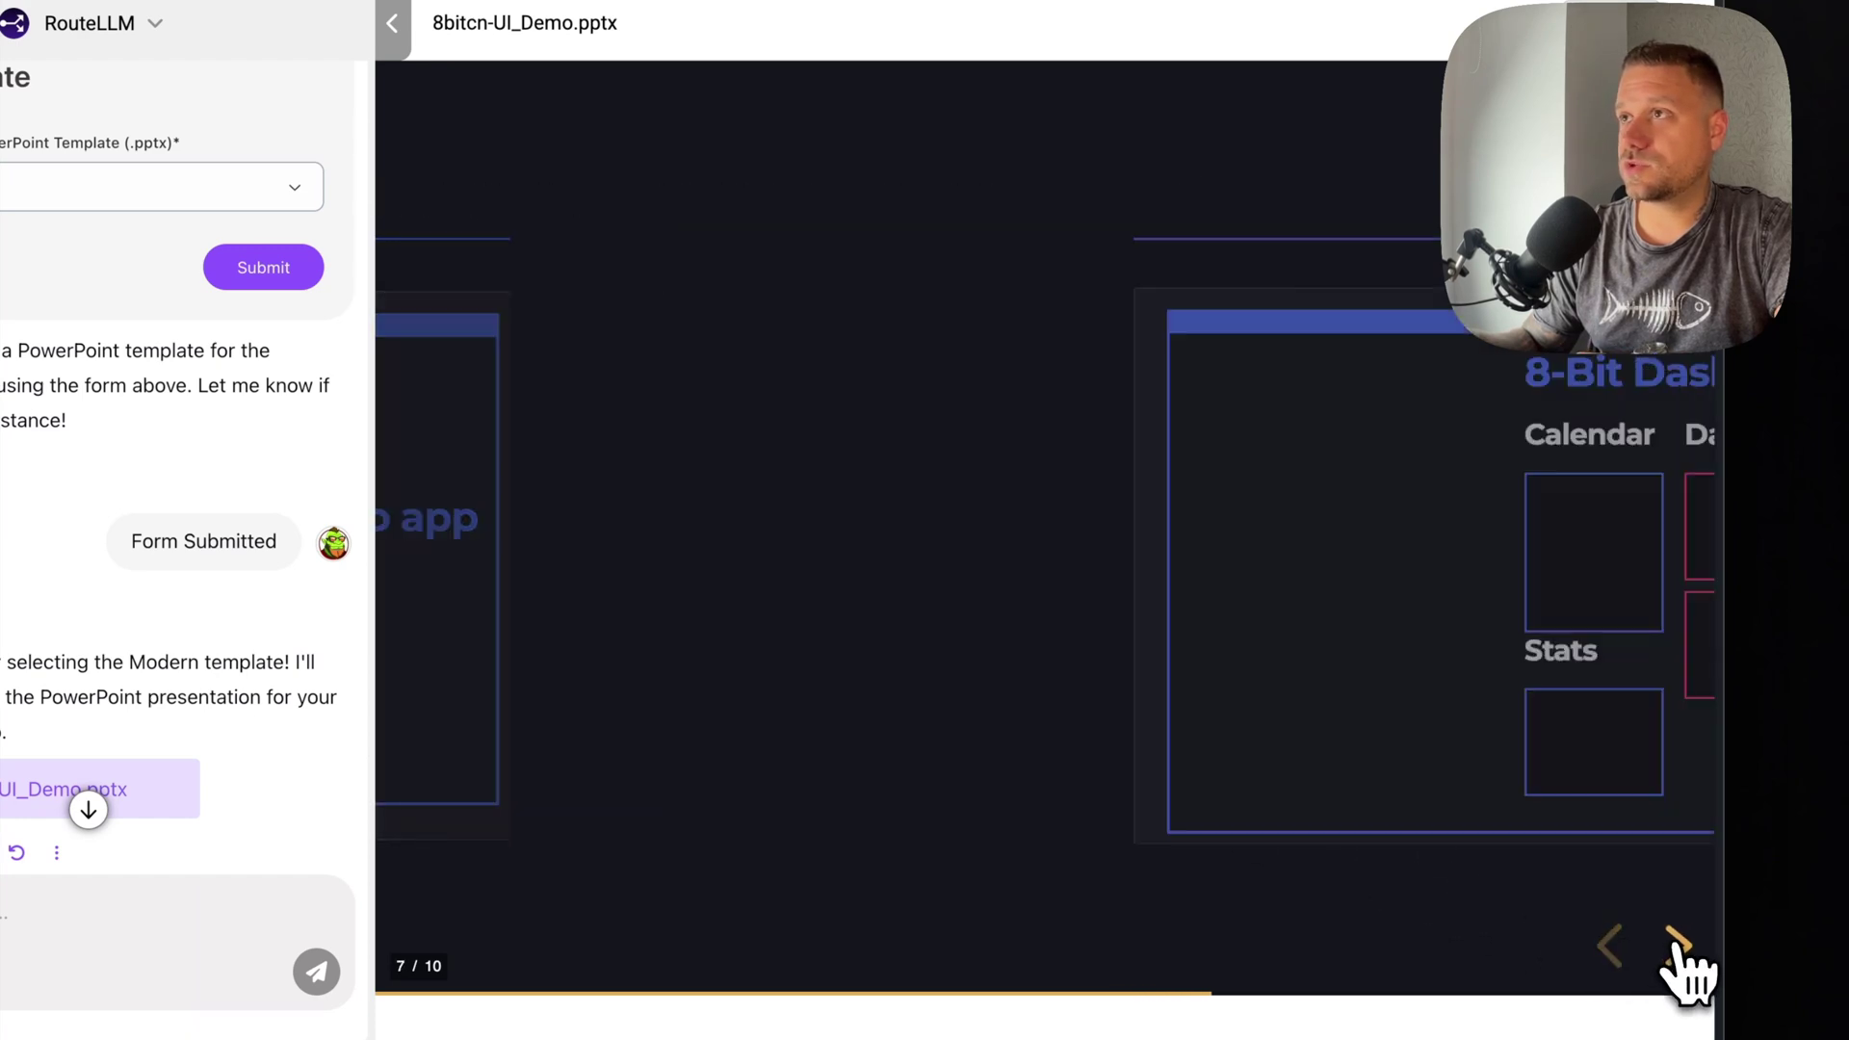
click(1676, 948)
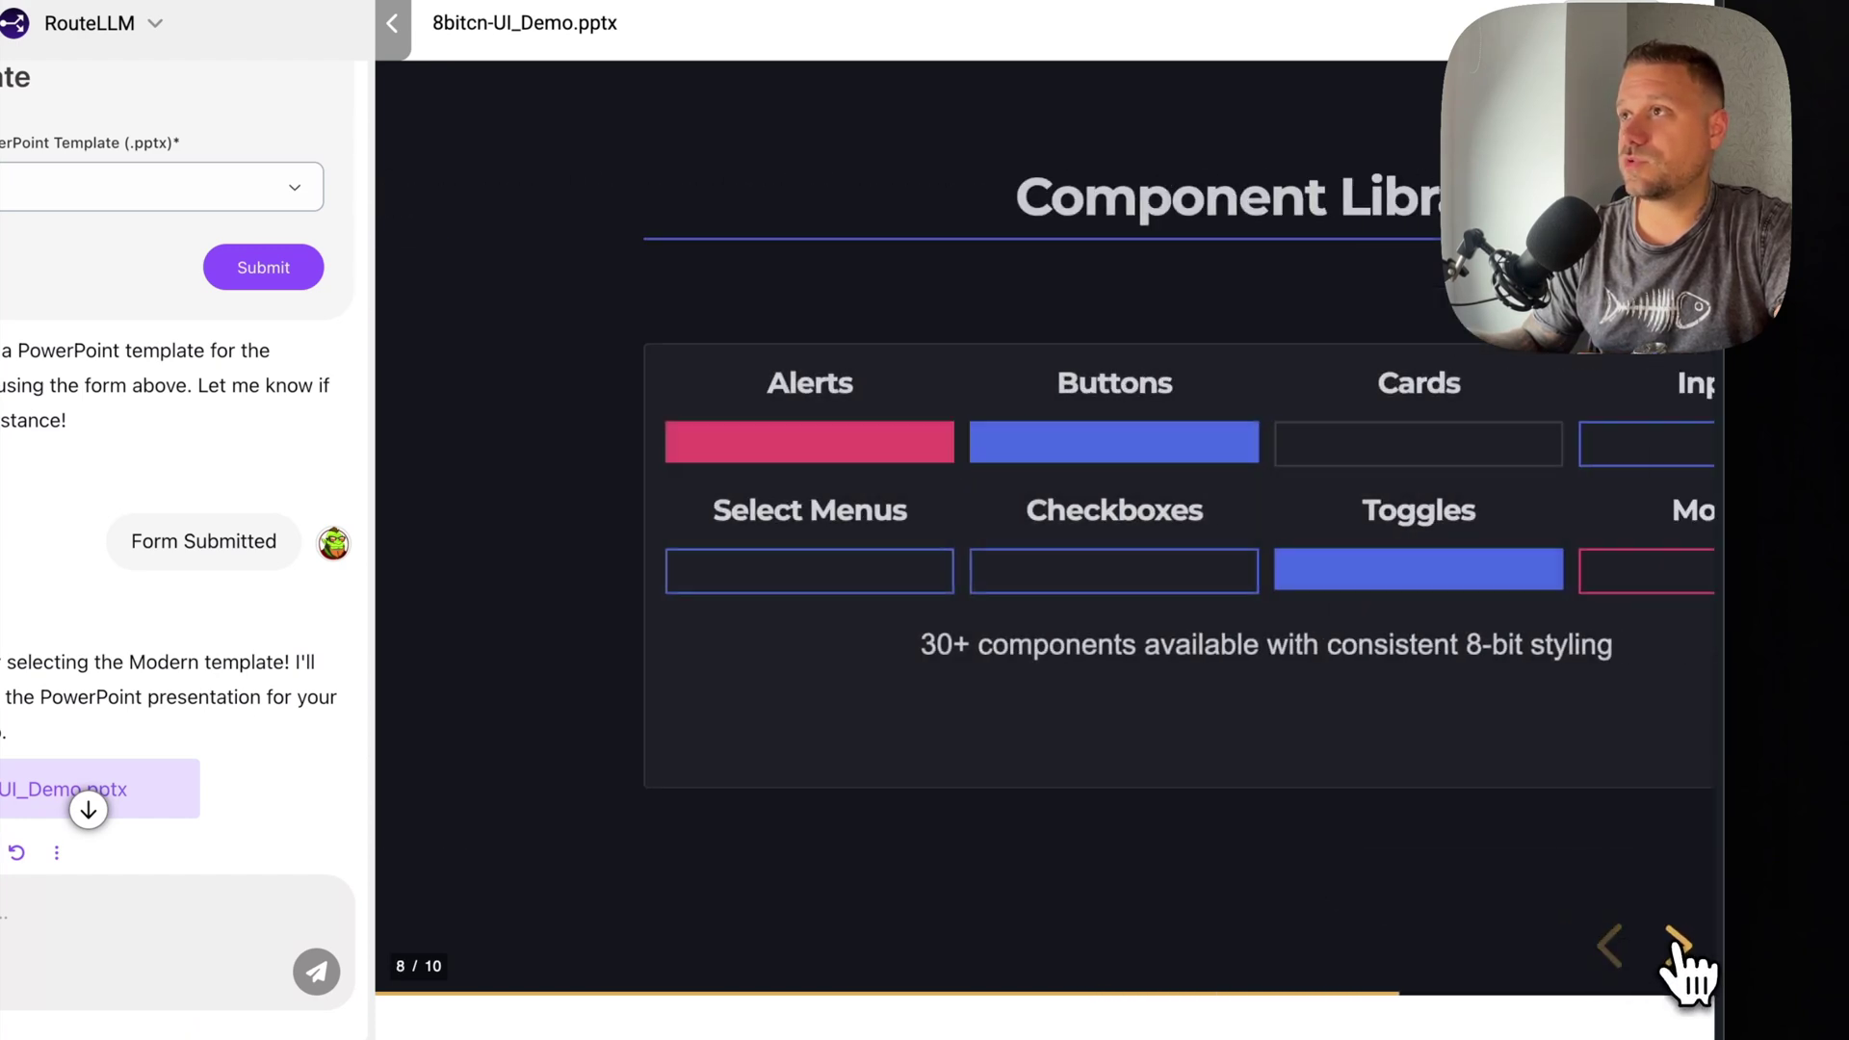
click(1677, 948)
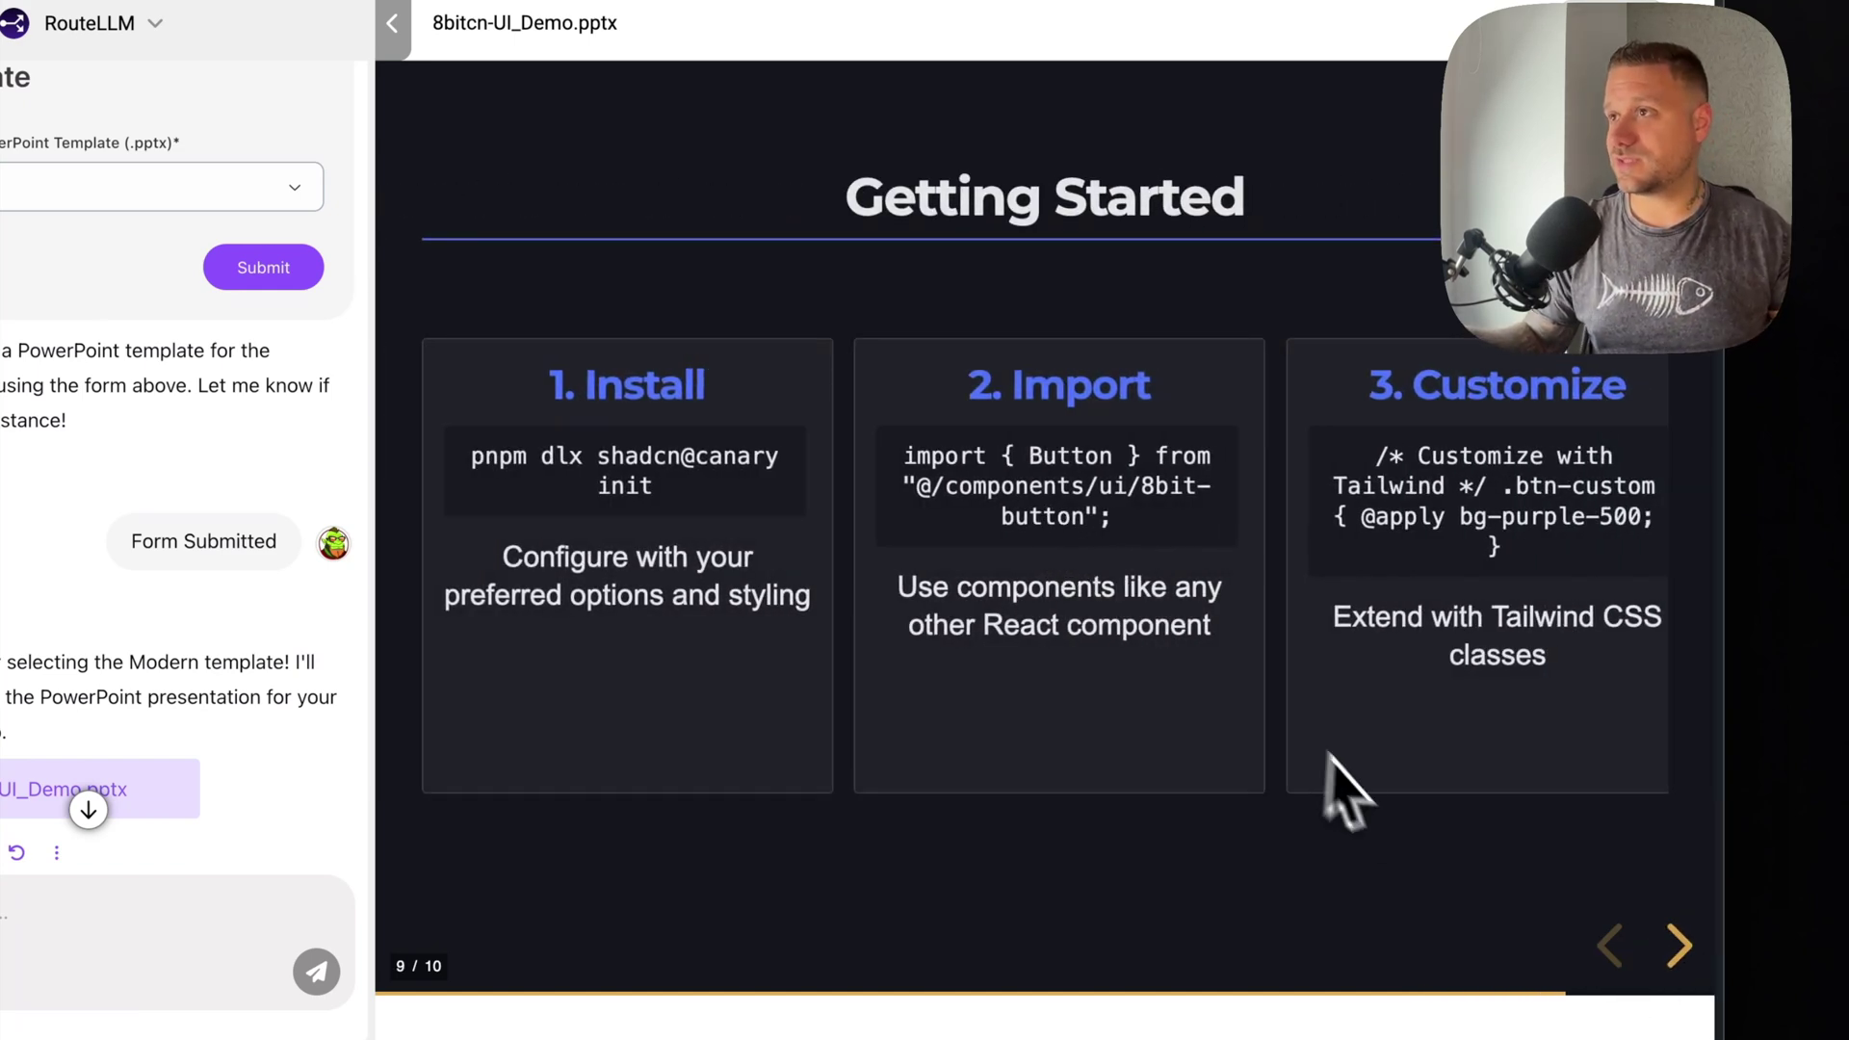
click(1676, 949)
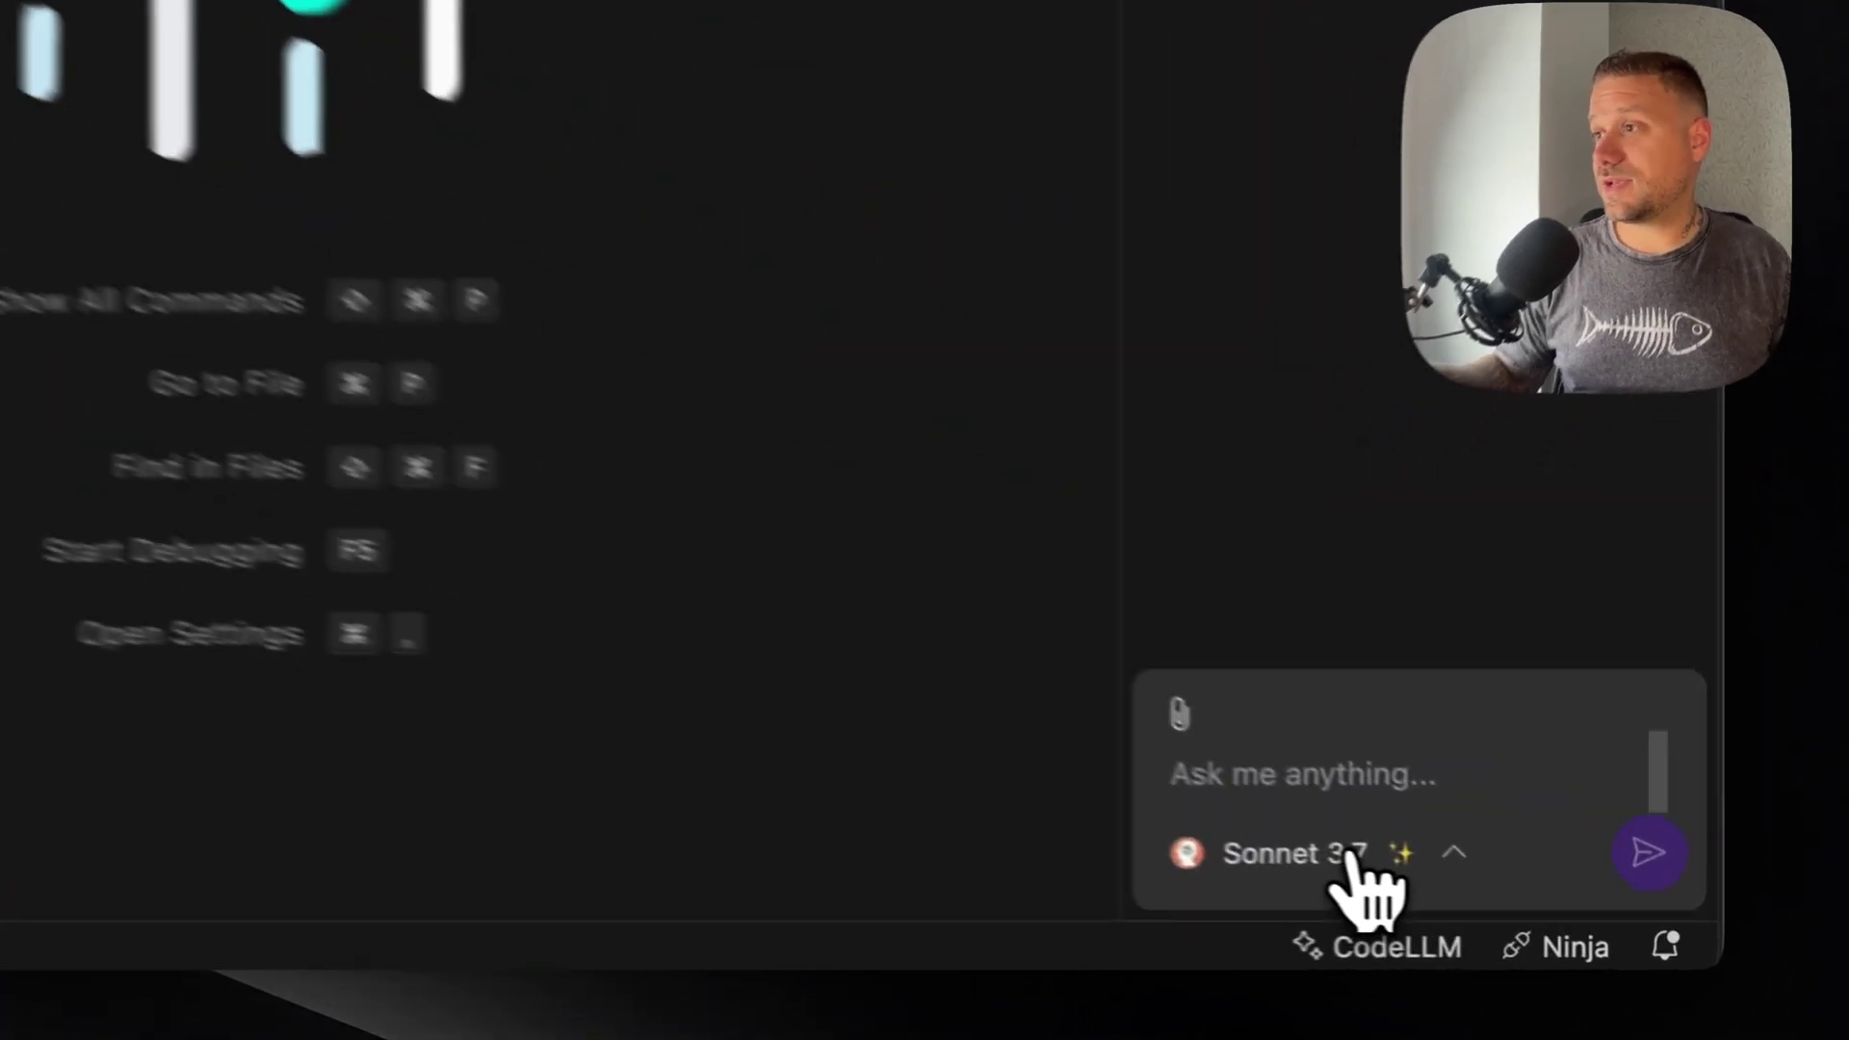
Browse CodeLLM's AI model list and keep Sonnet 3.7 selected.
click(1491, 909)
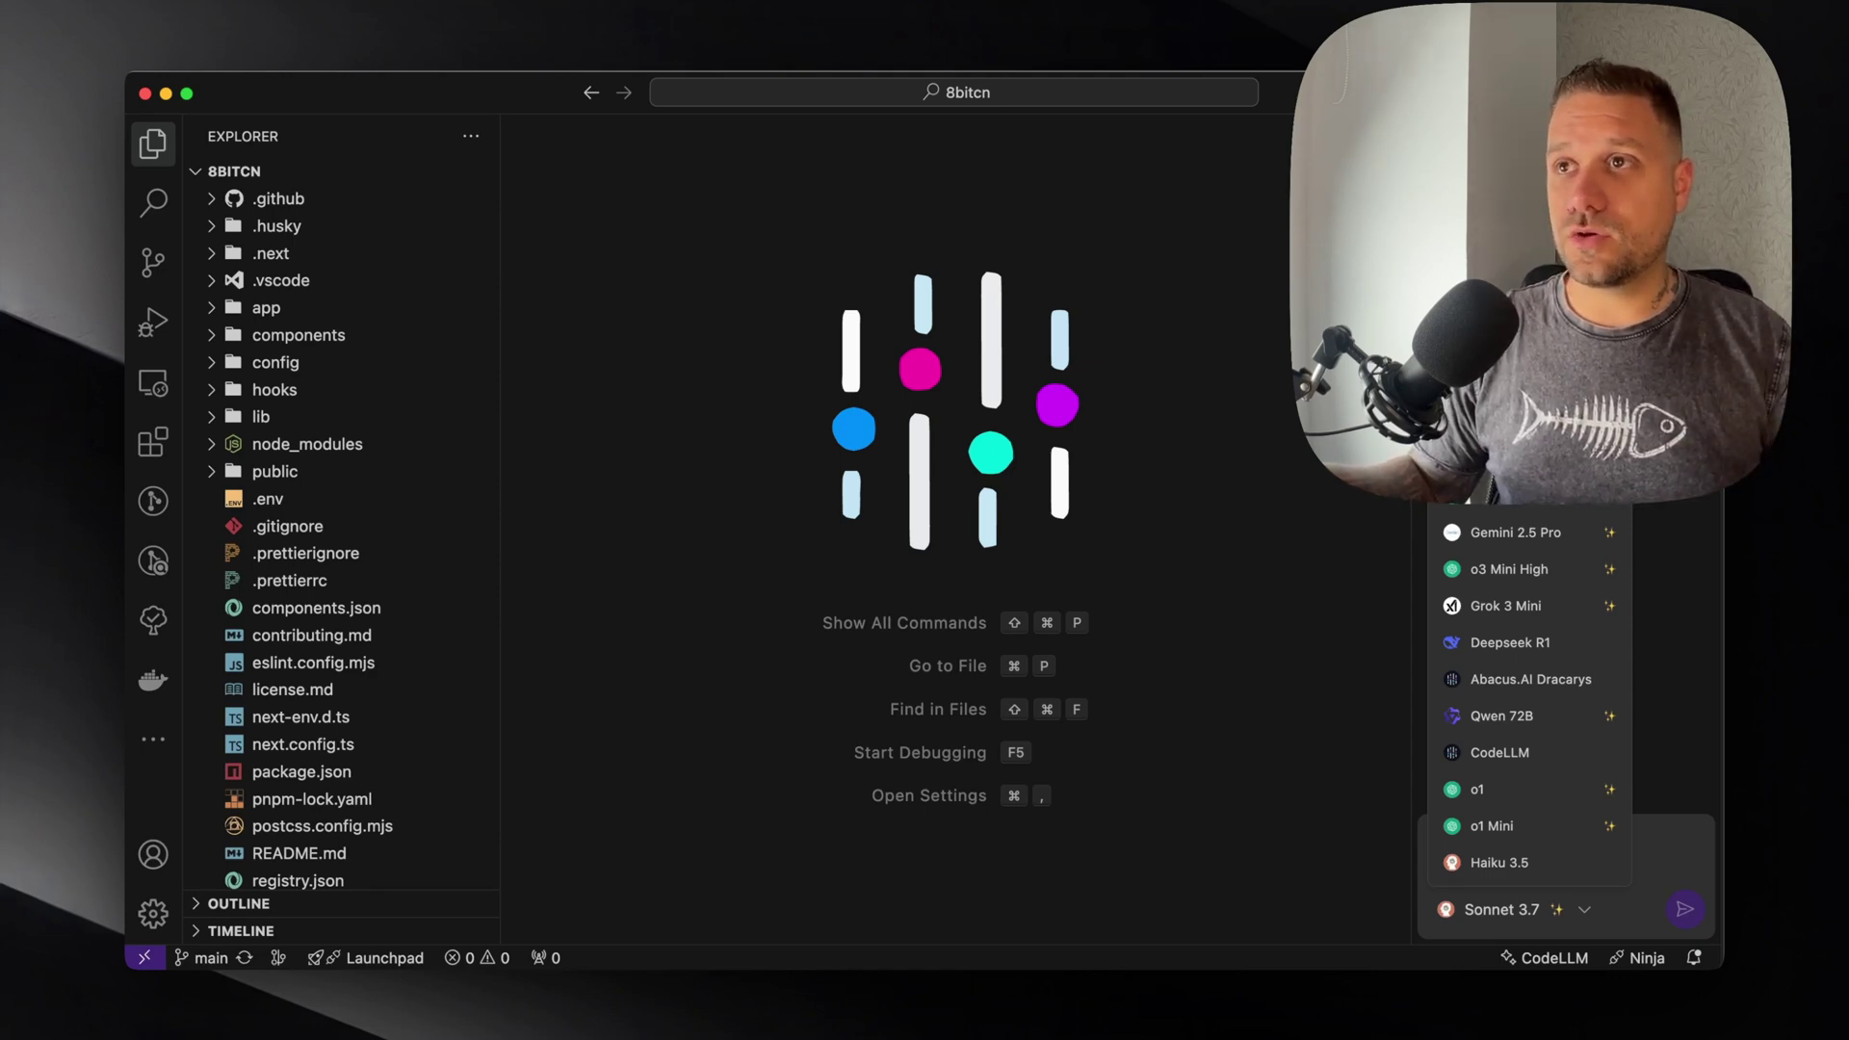
click(782, 351)
Open card/page.tsx via quick file search for 'card' and scroll to the Framework select.
key(super+p)
text(card/)
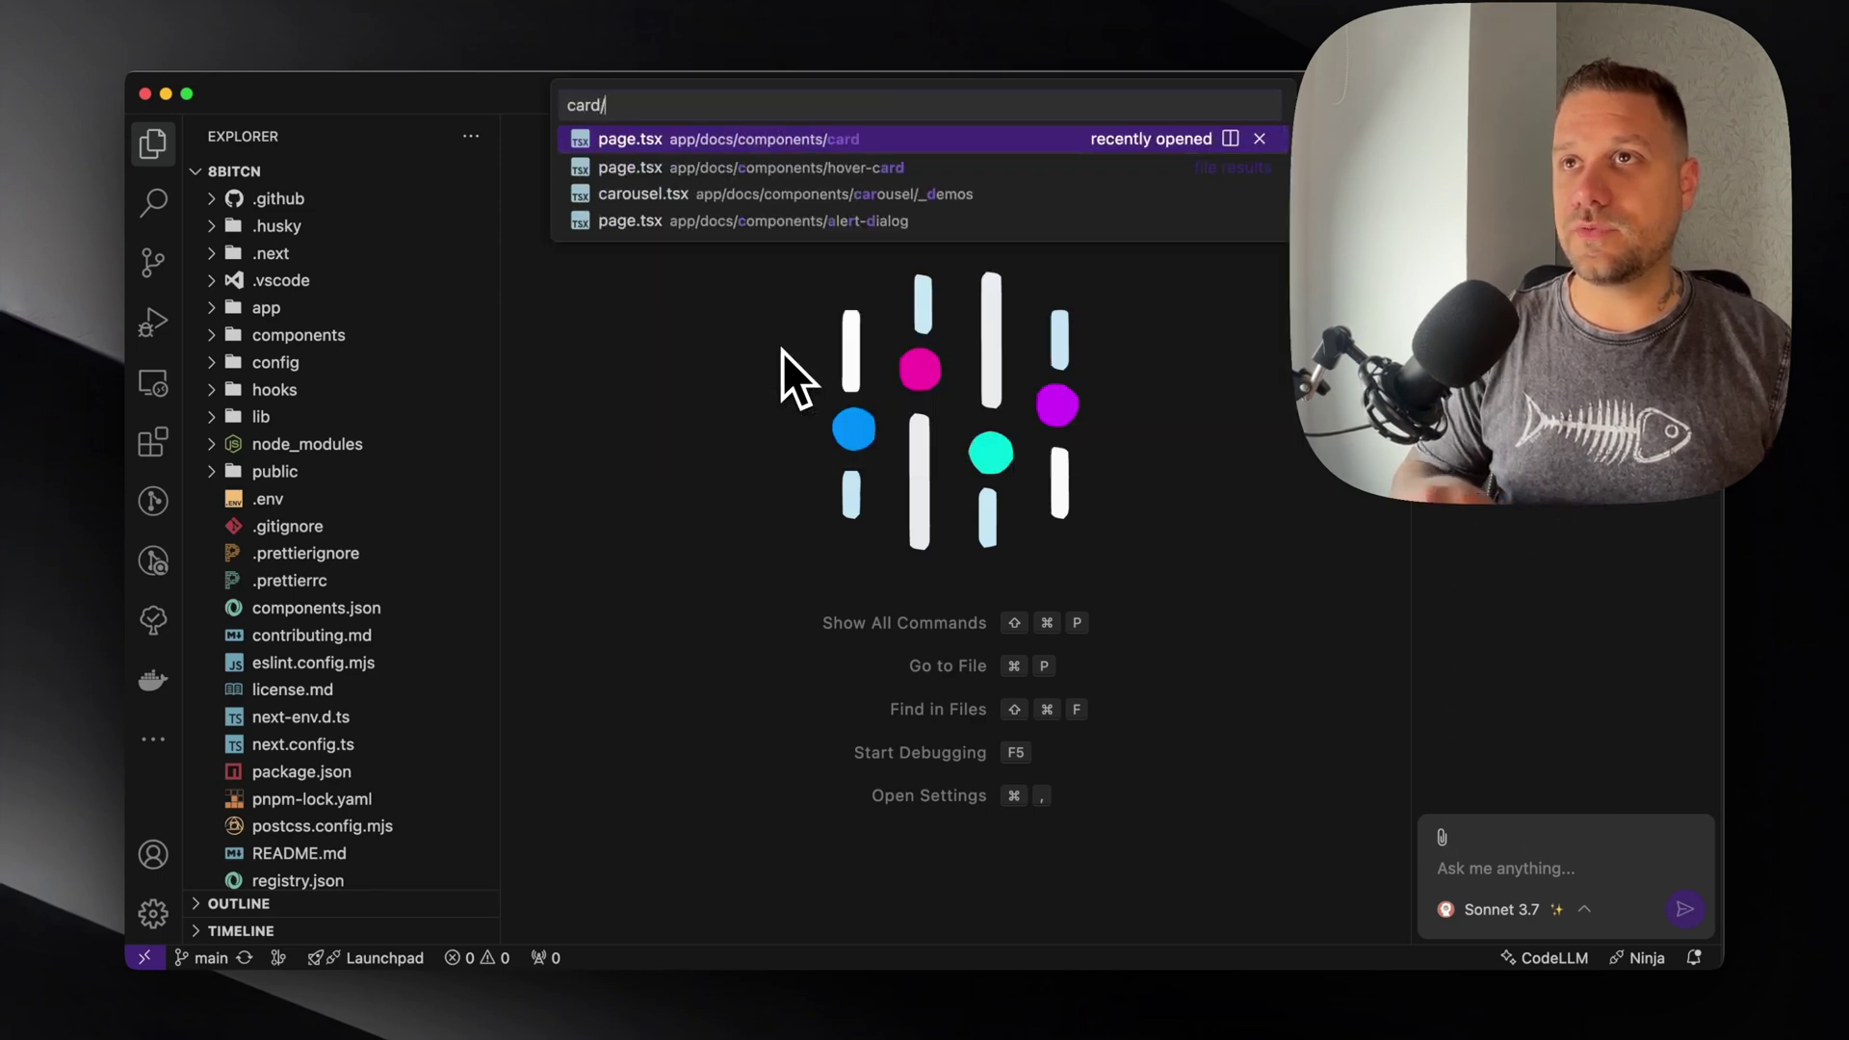
key(Return)
scroll(796, 547, down, 20)
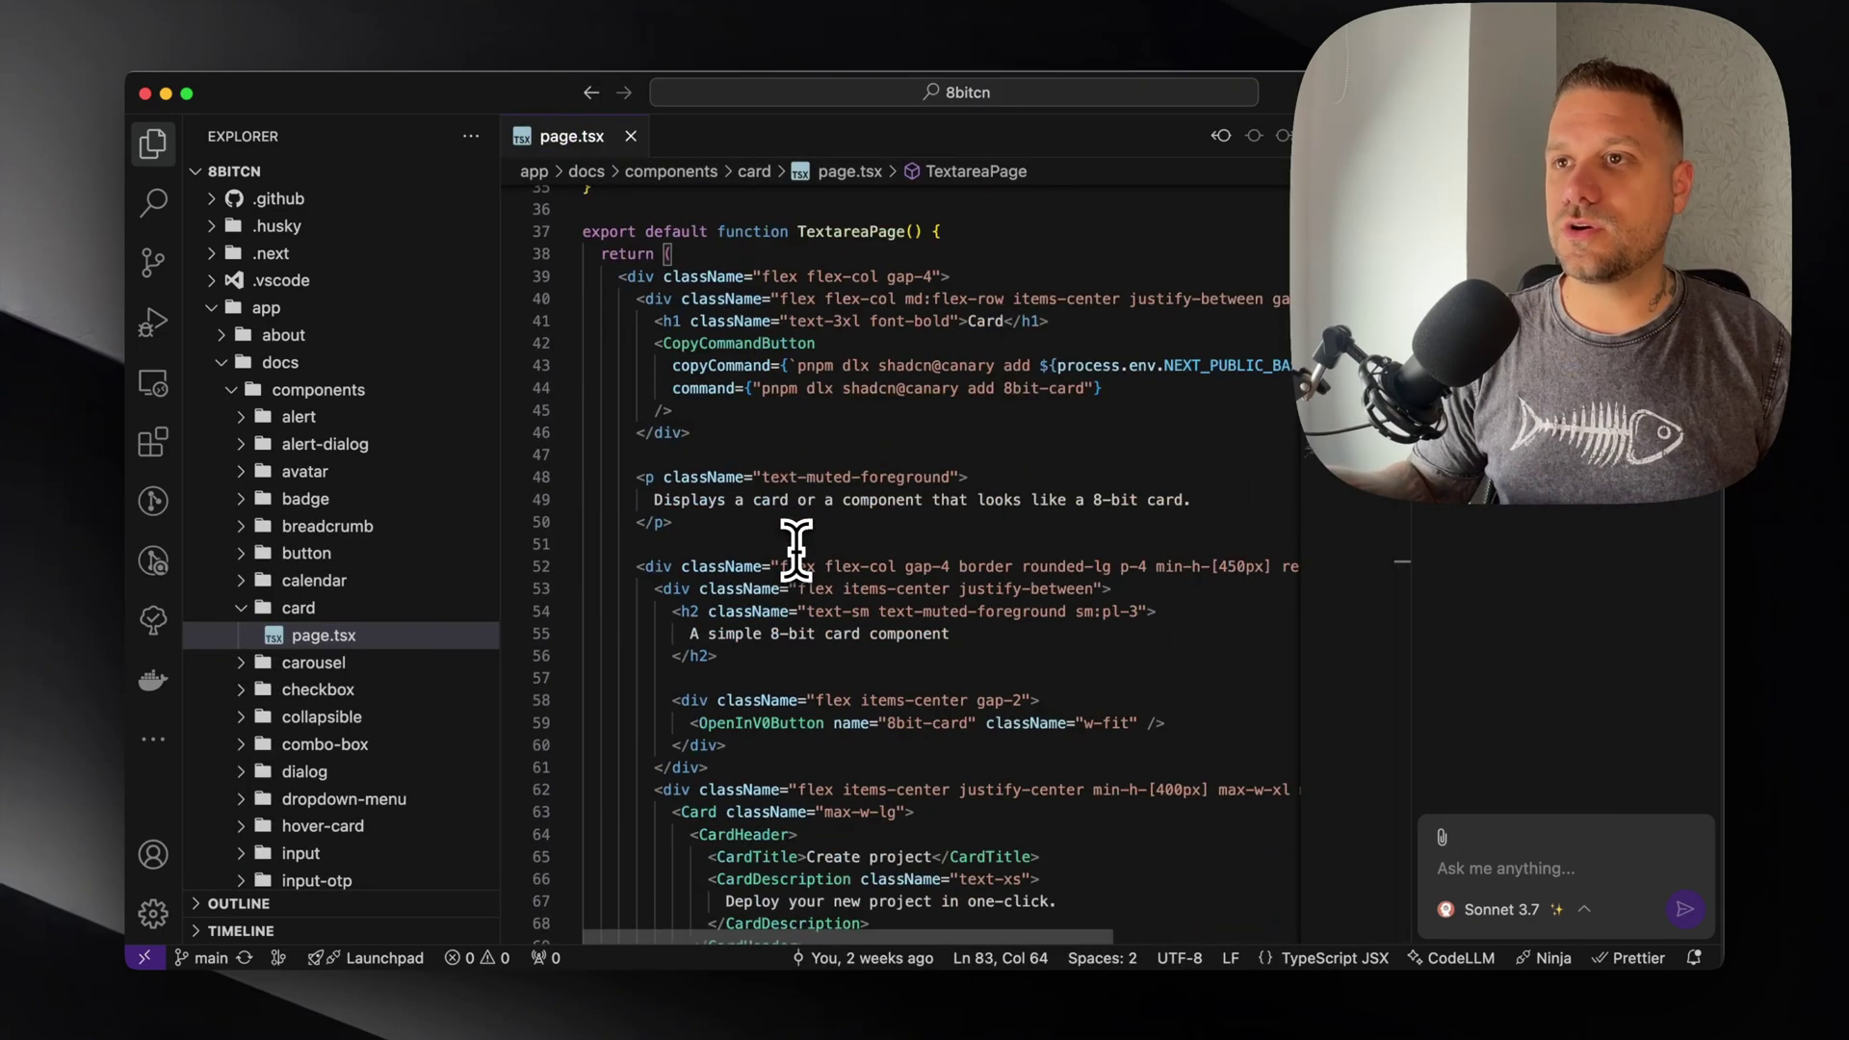
scroll(795, 547, down, 2)
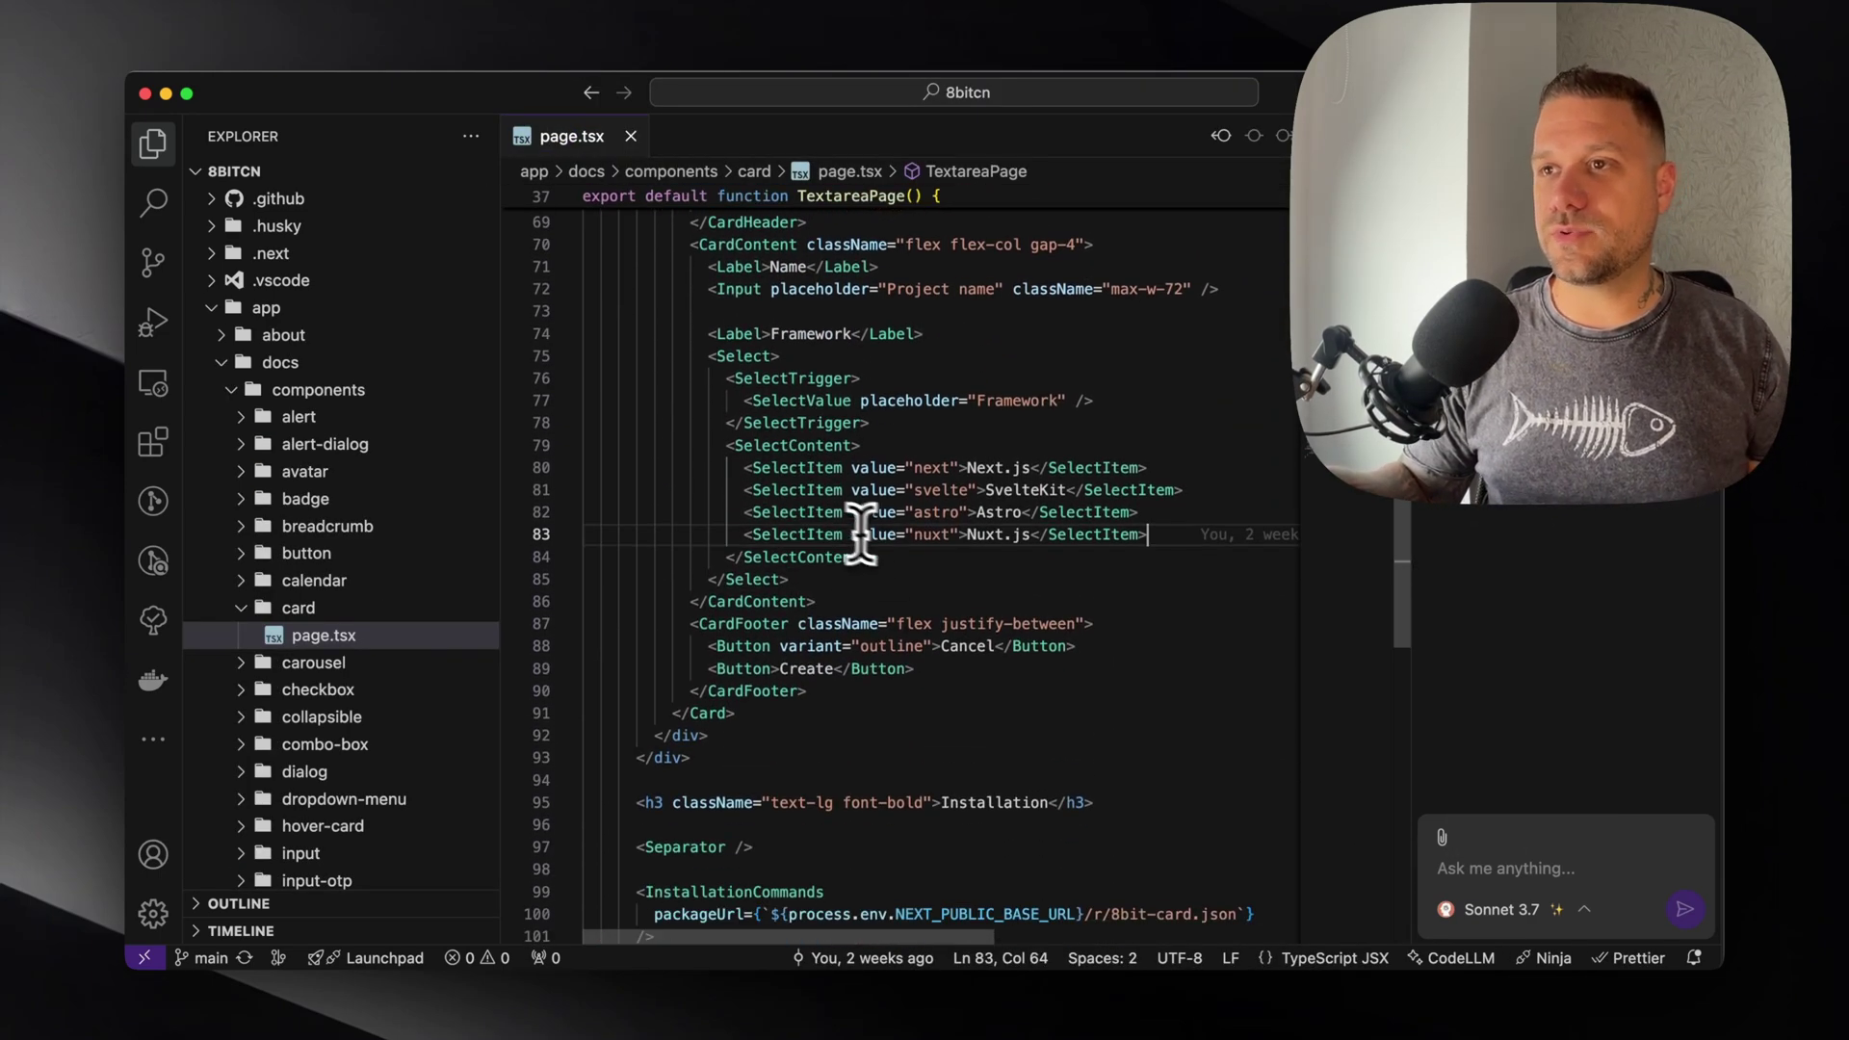
Add a Remix SelectItem with value "remix" below Nuxt.js by accepting the inline suggestion.
click(1185, 534)
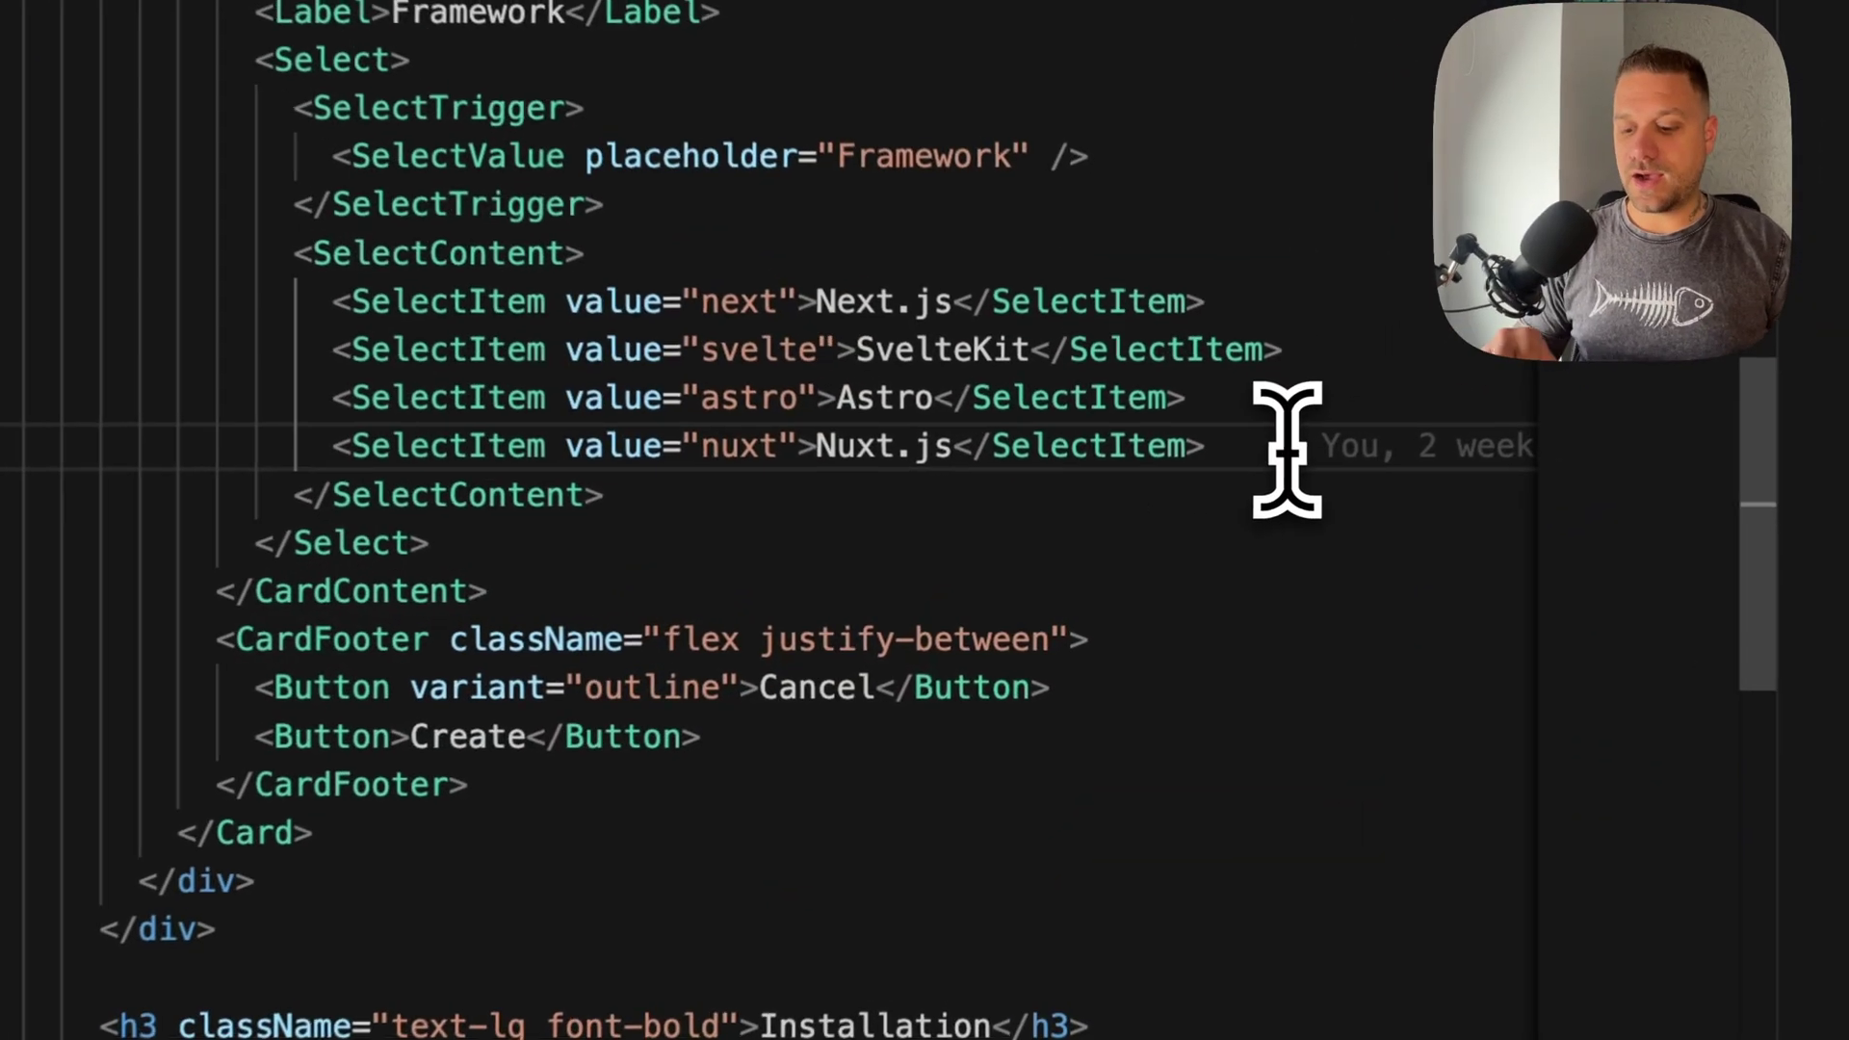
key(Return)
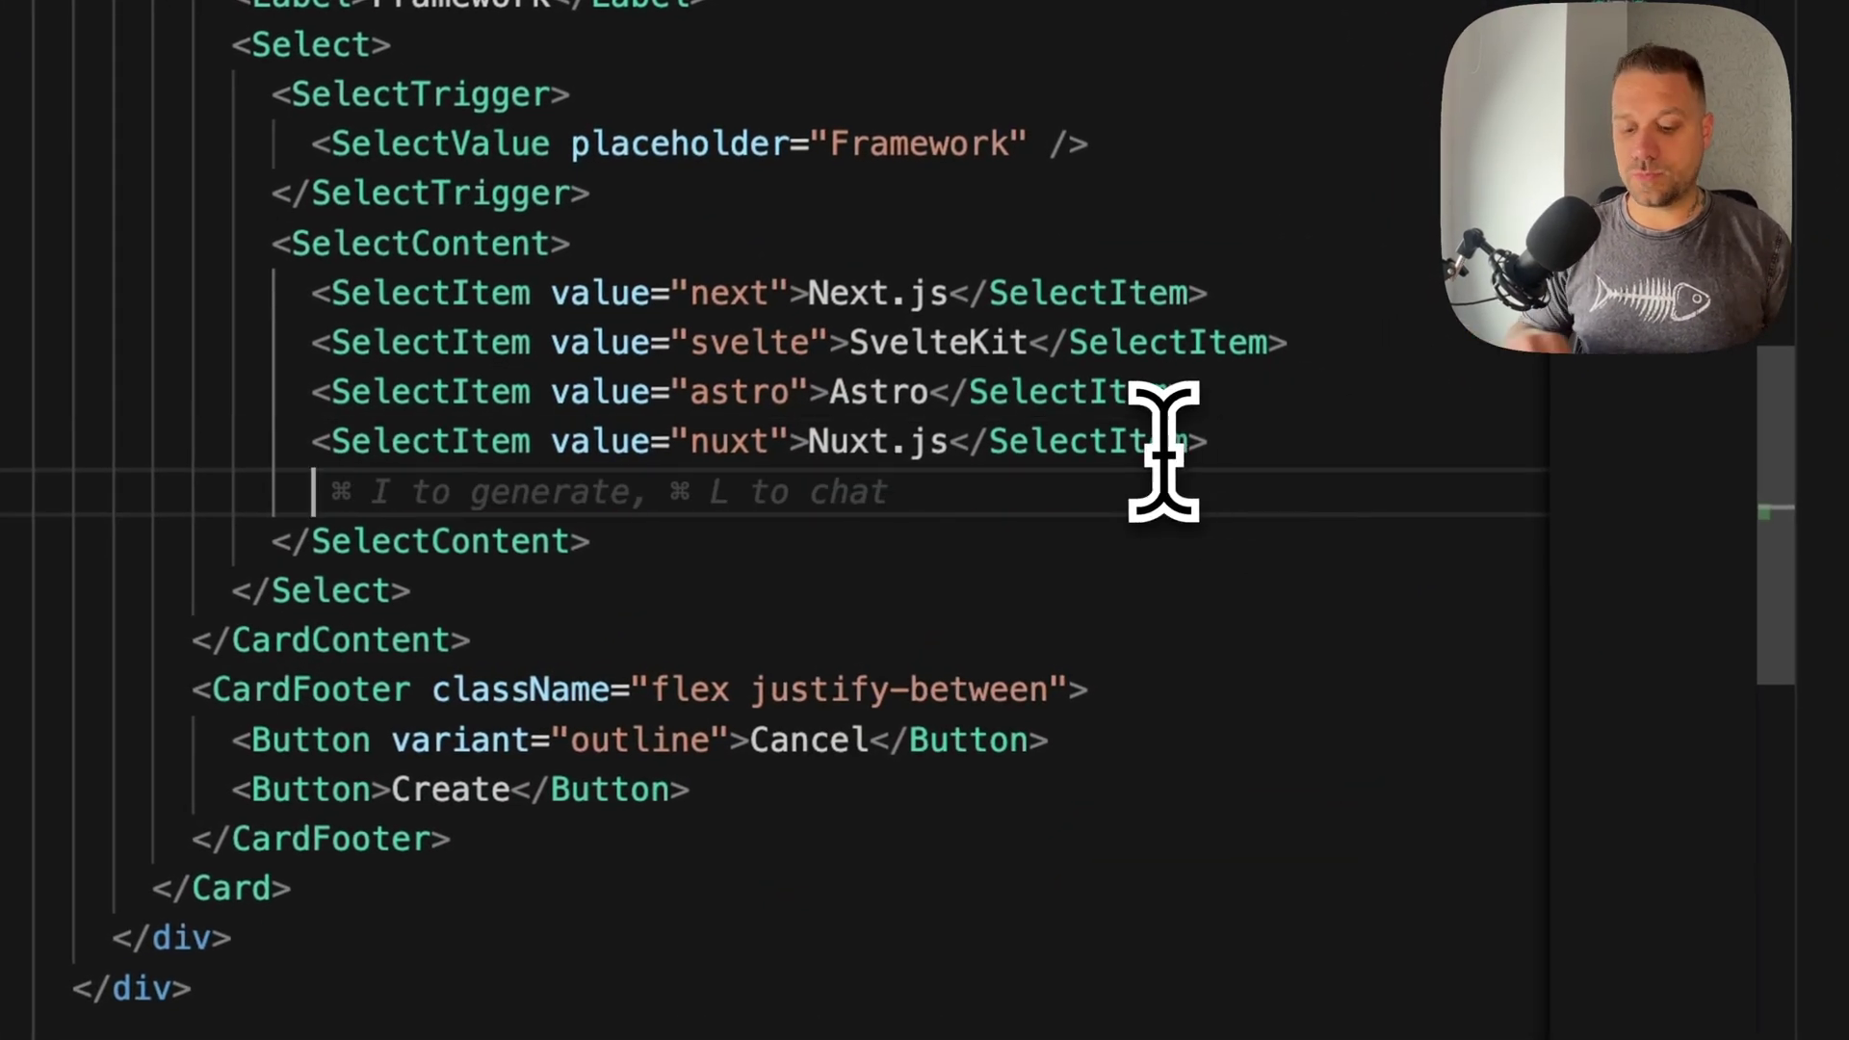
text(<)
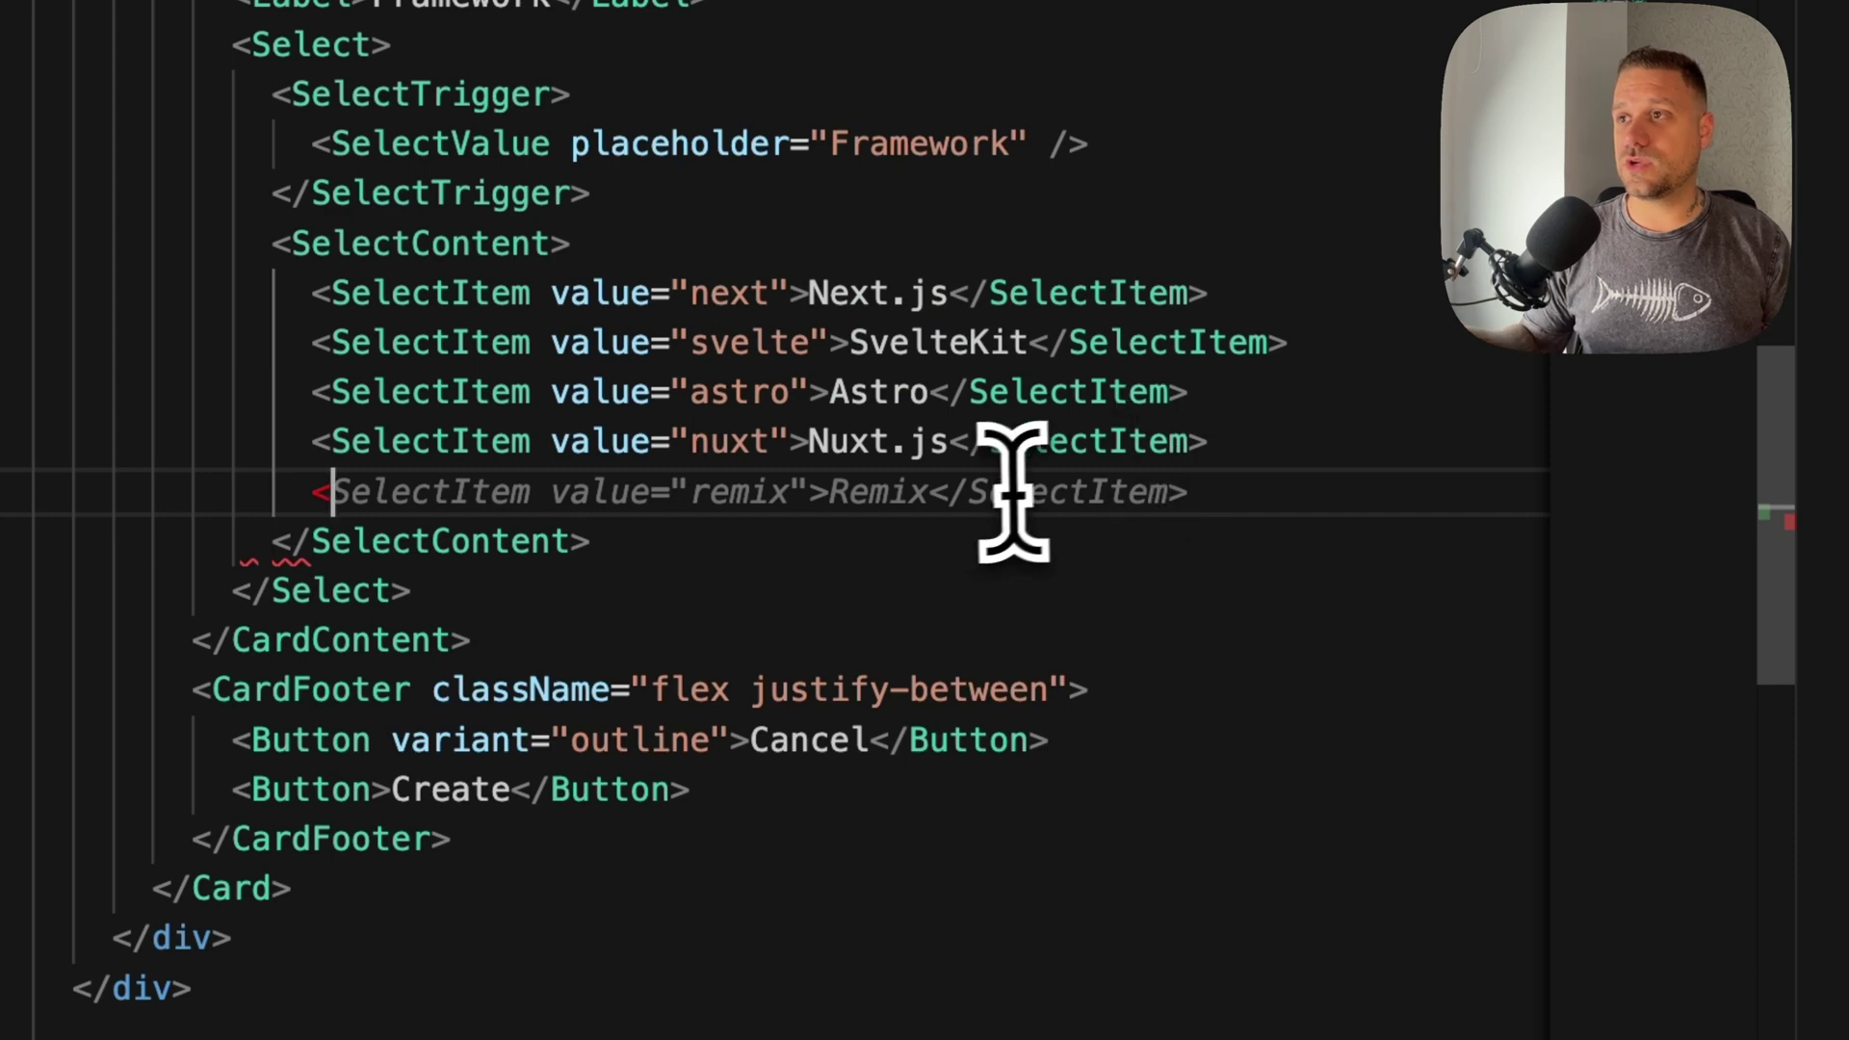
key(Tab)
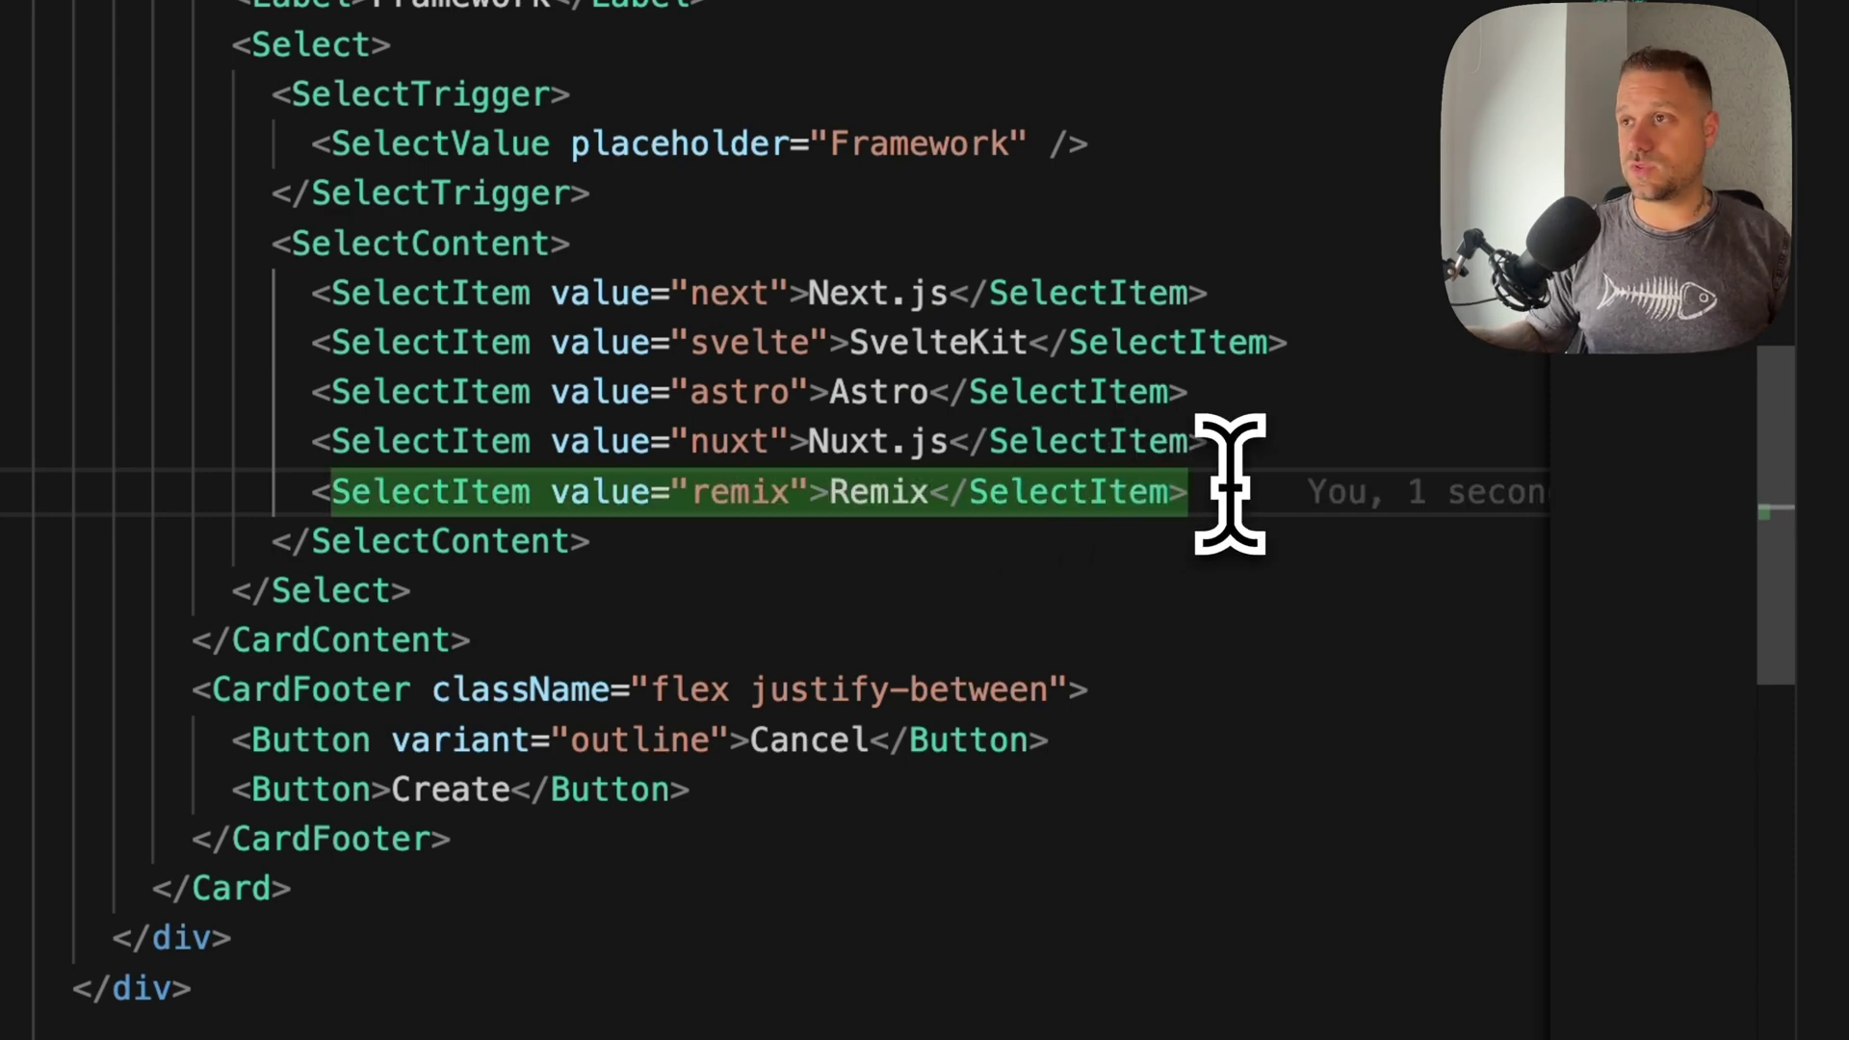
click(1107, 581)
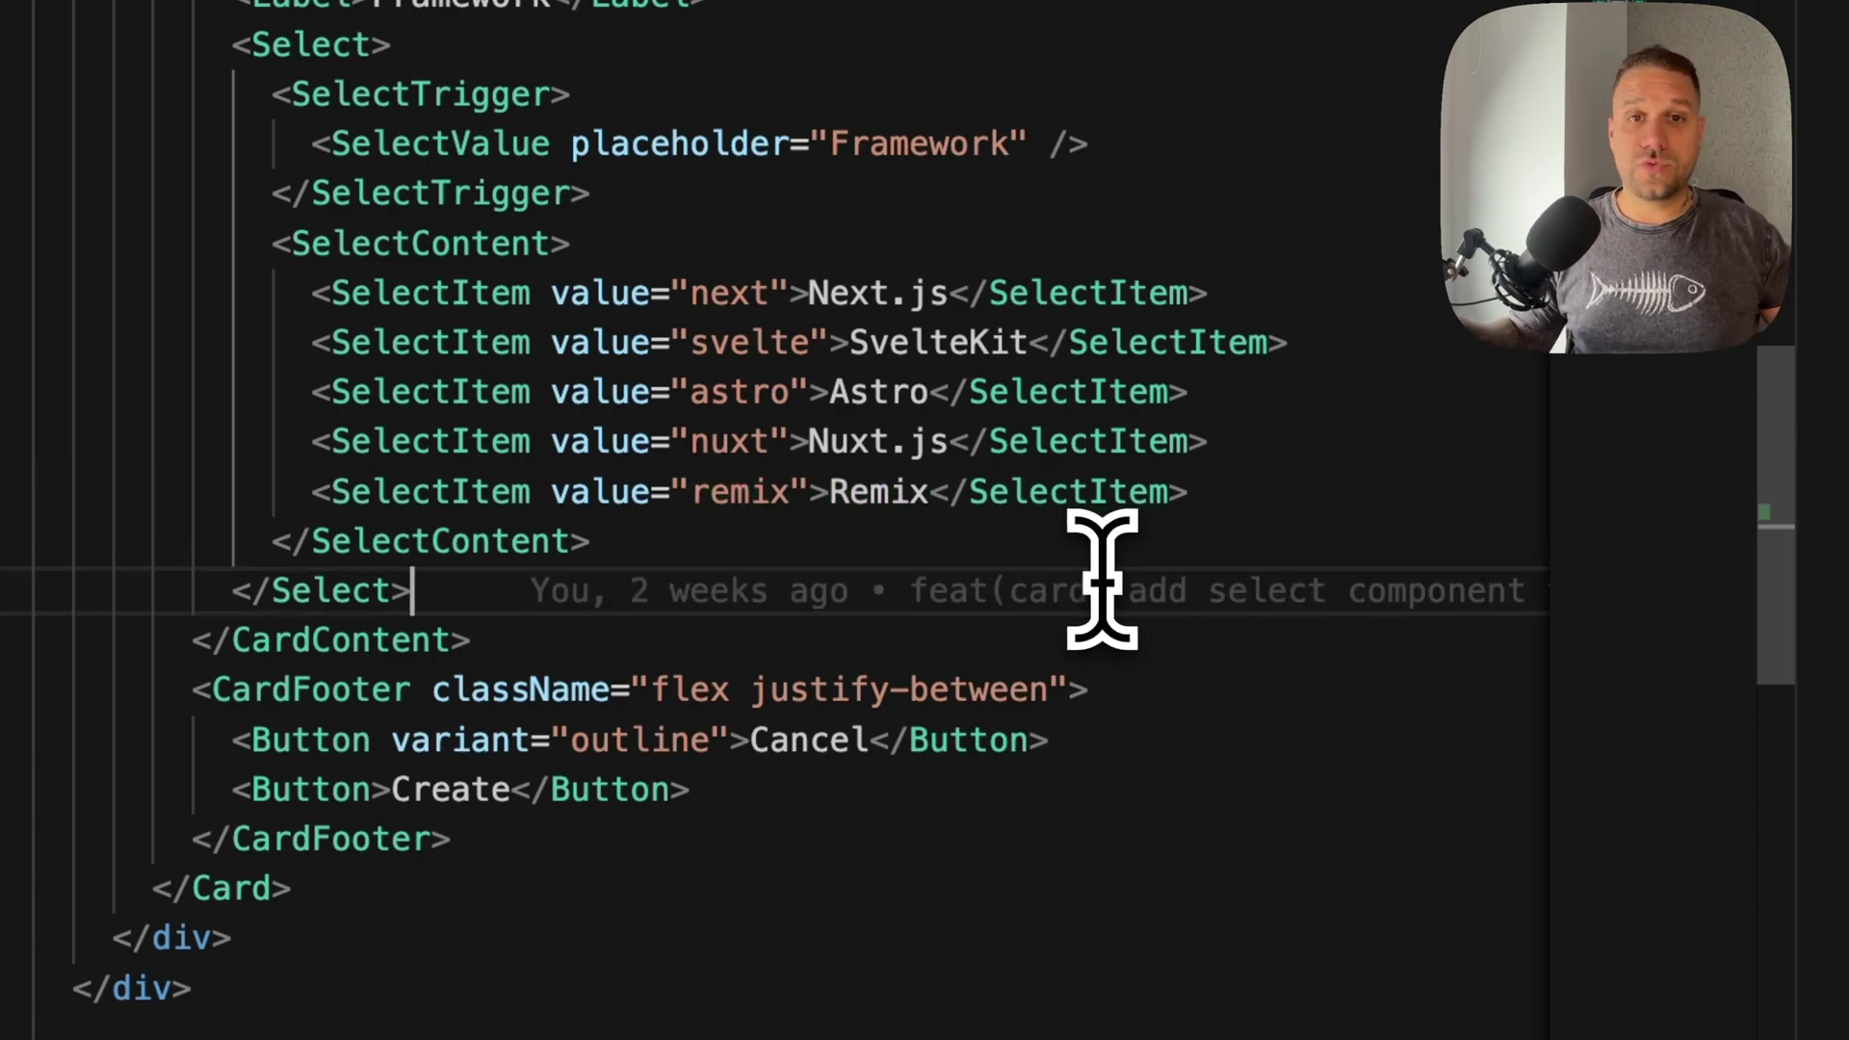
mouse_move(1066, 577)
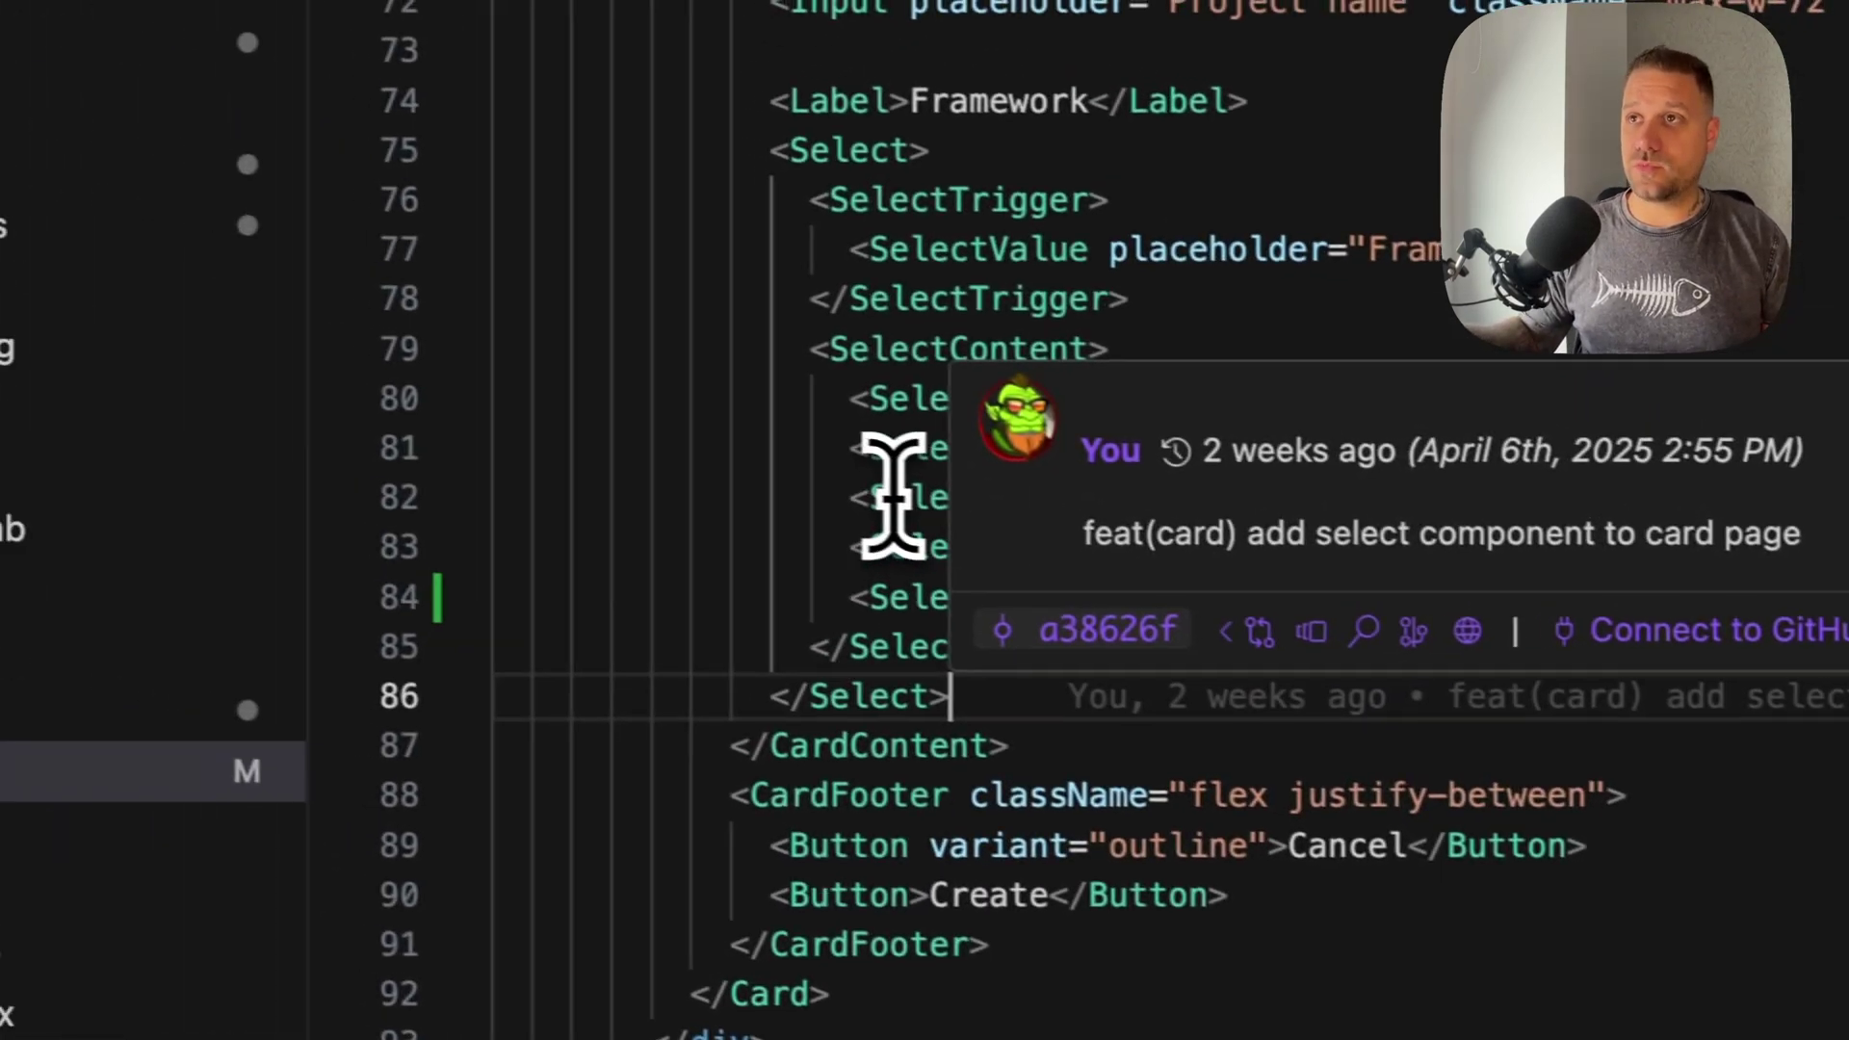
click(930, 501)
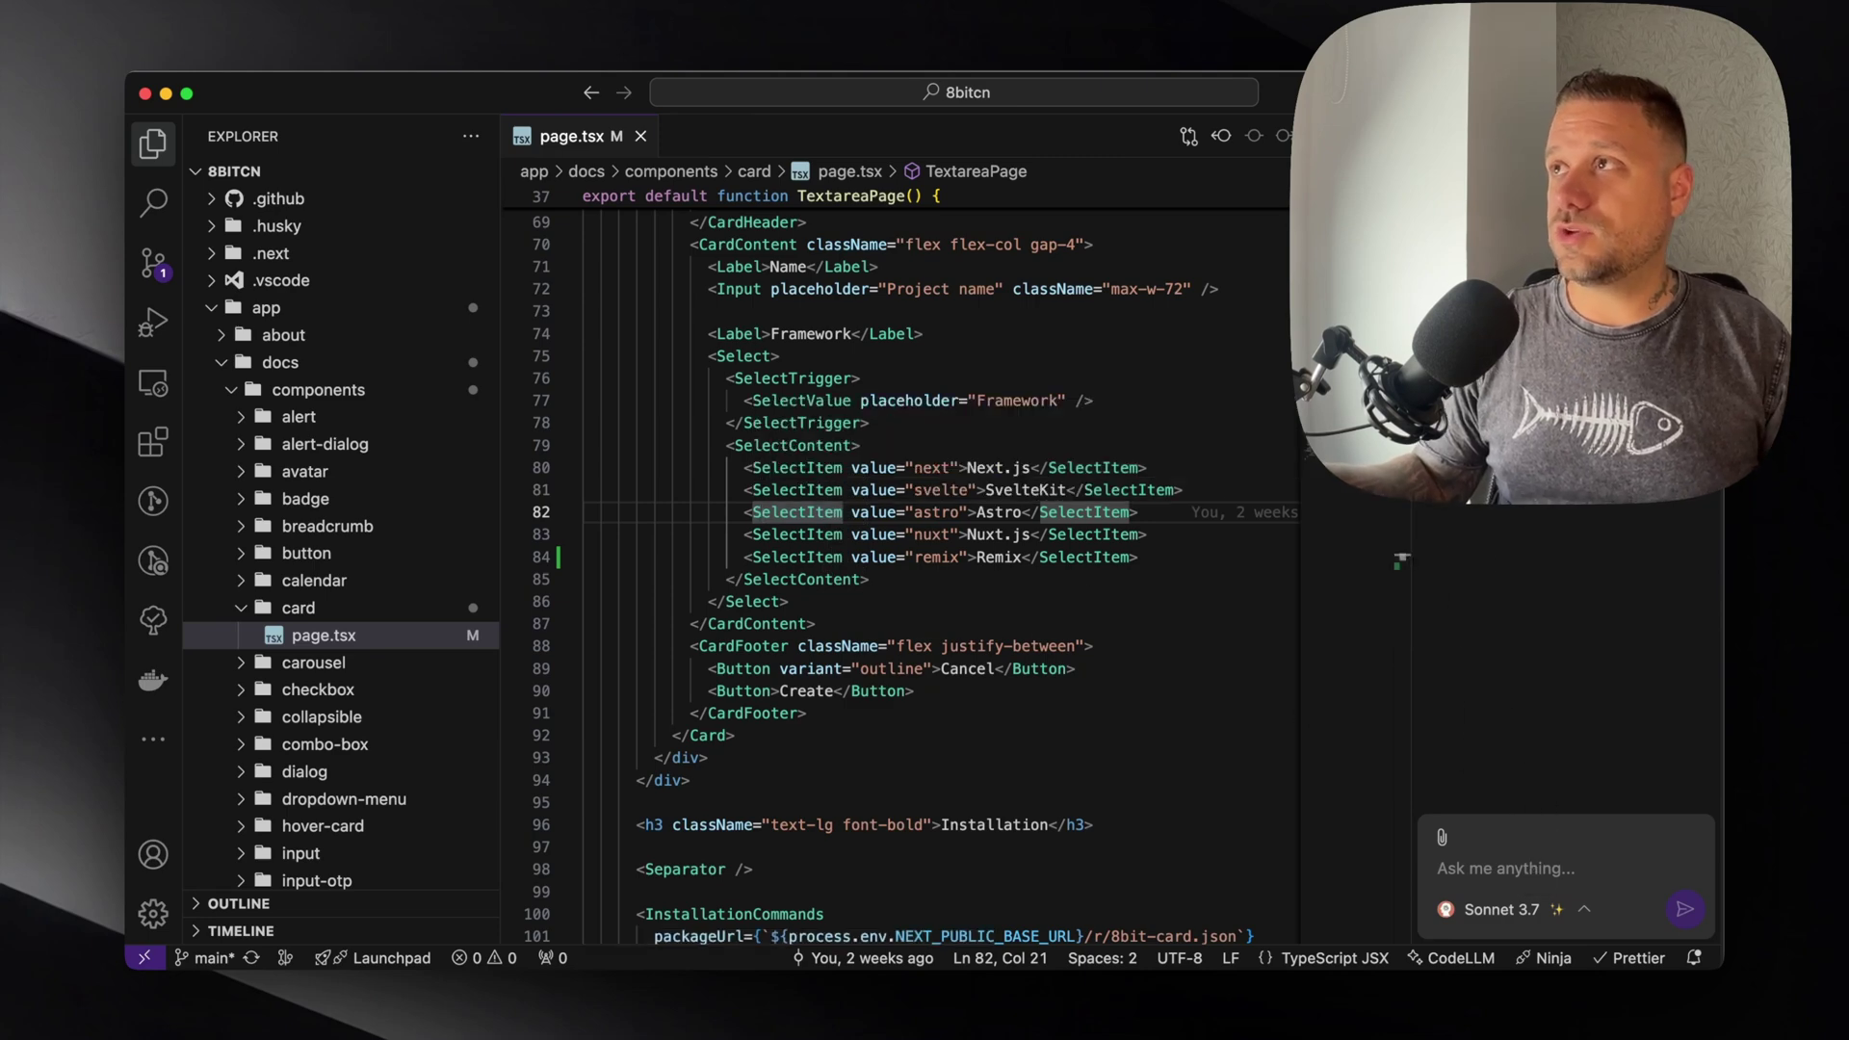
click(1097, 512)
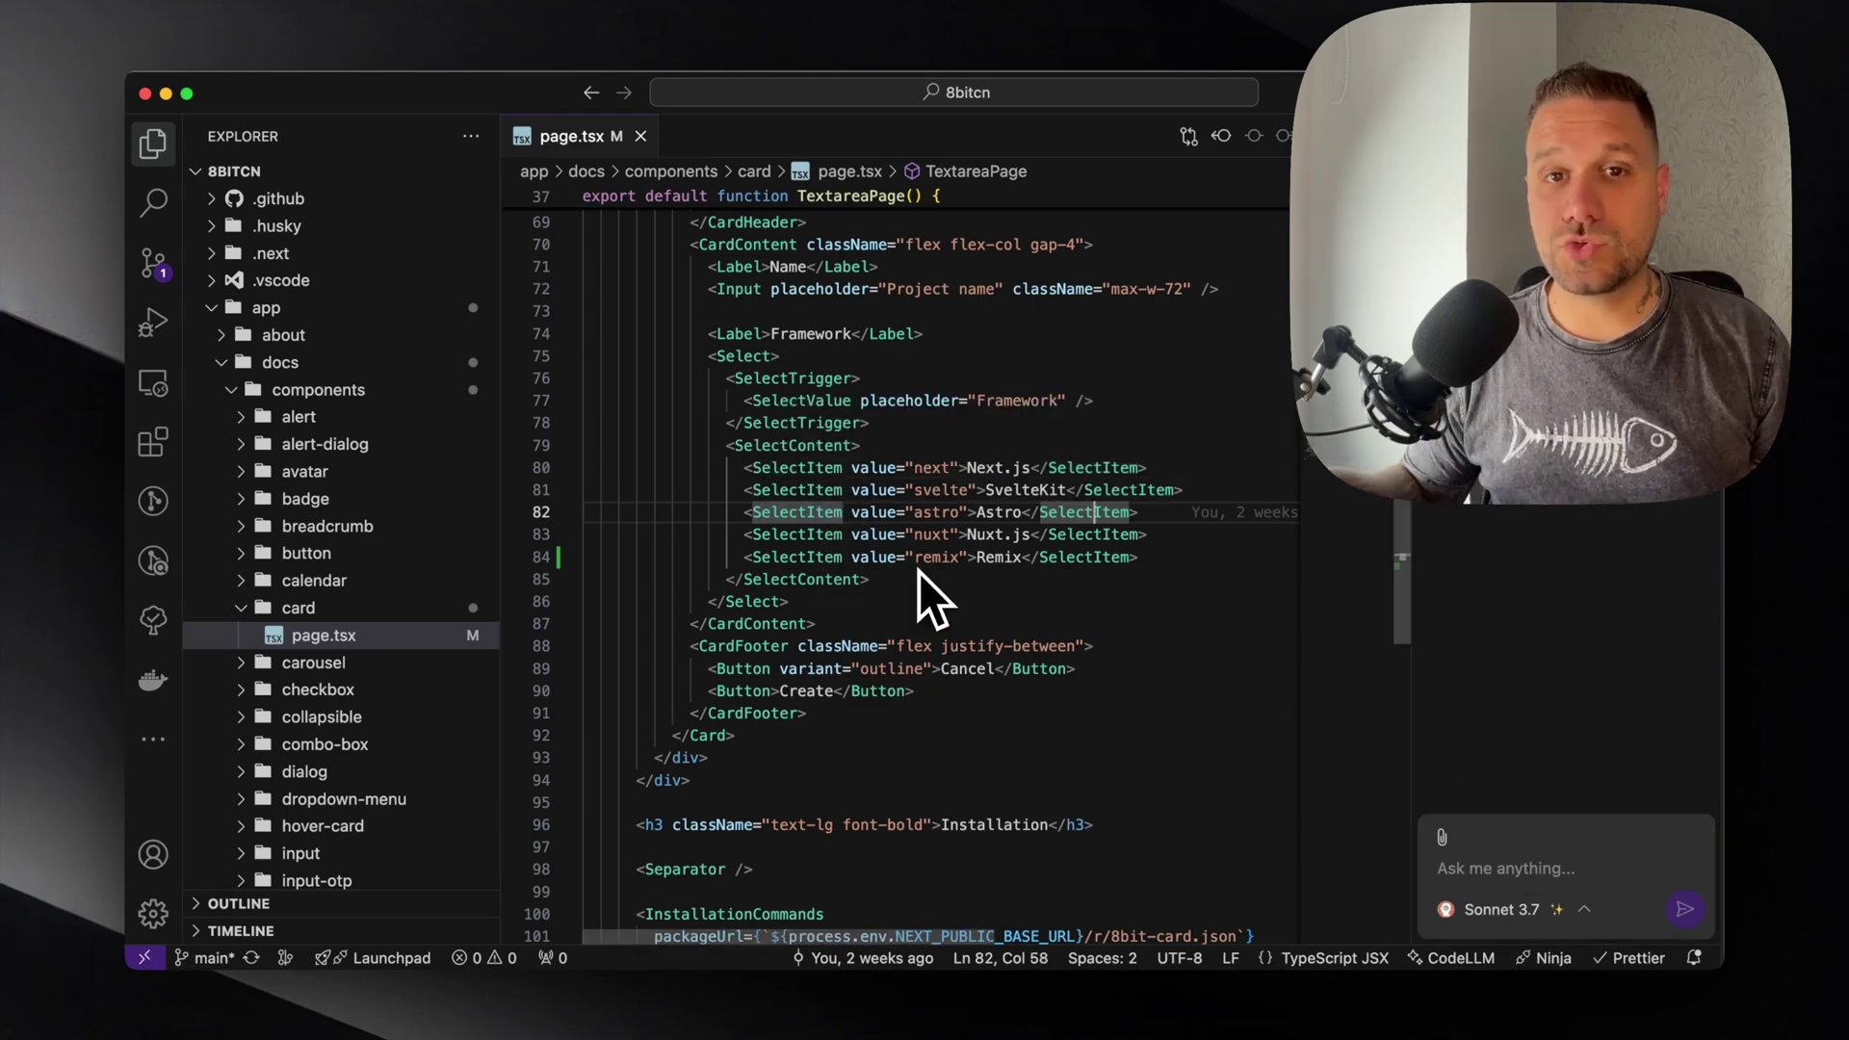